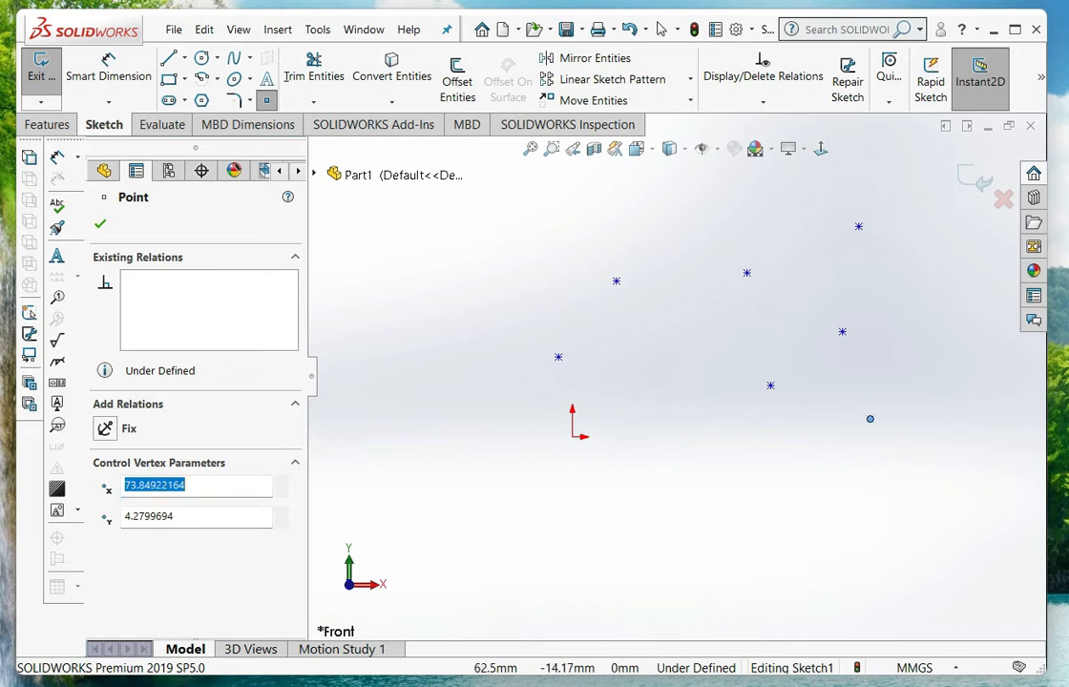
# Place a final sketch point at about X 38.8, Y -8.1 mm and finish placing points
pyautogui.click(728, 467)
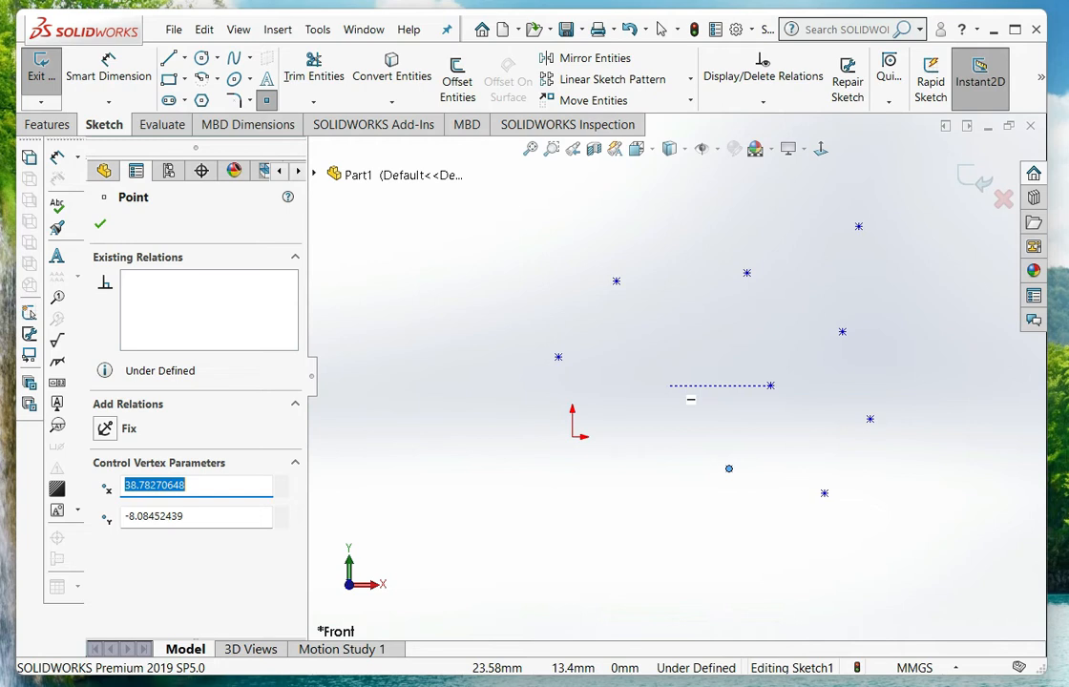
pyautogui.press('Escape')
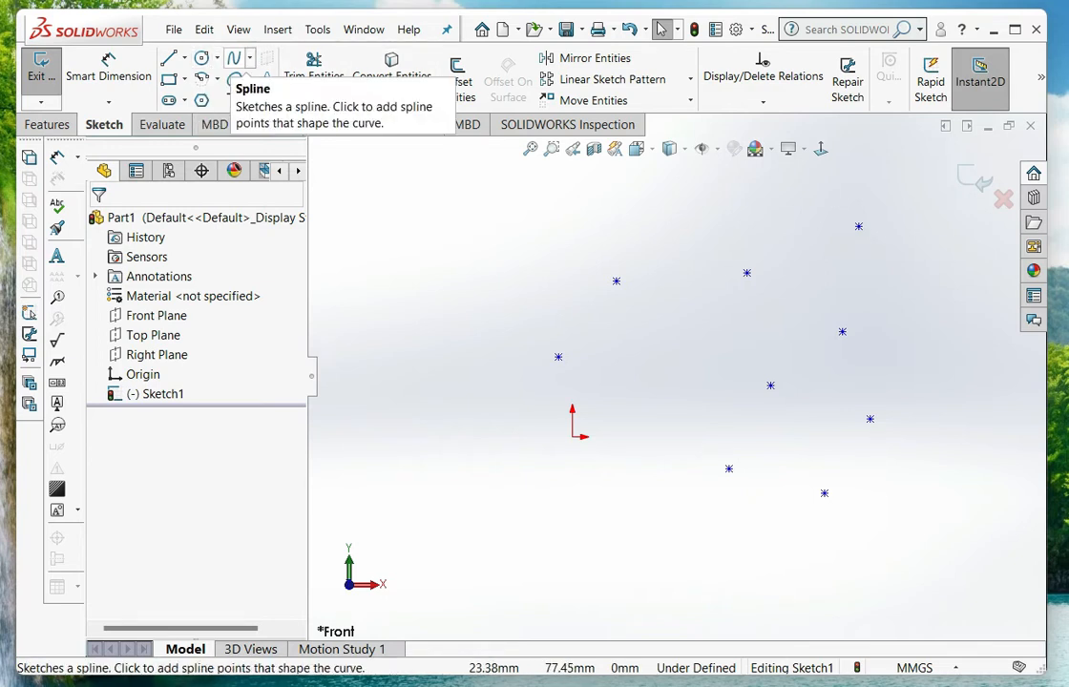
# Sketch a spline through the nine points, from the leftmost point to the lowest one below the origin level
pyautogui.click(249, 58)
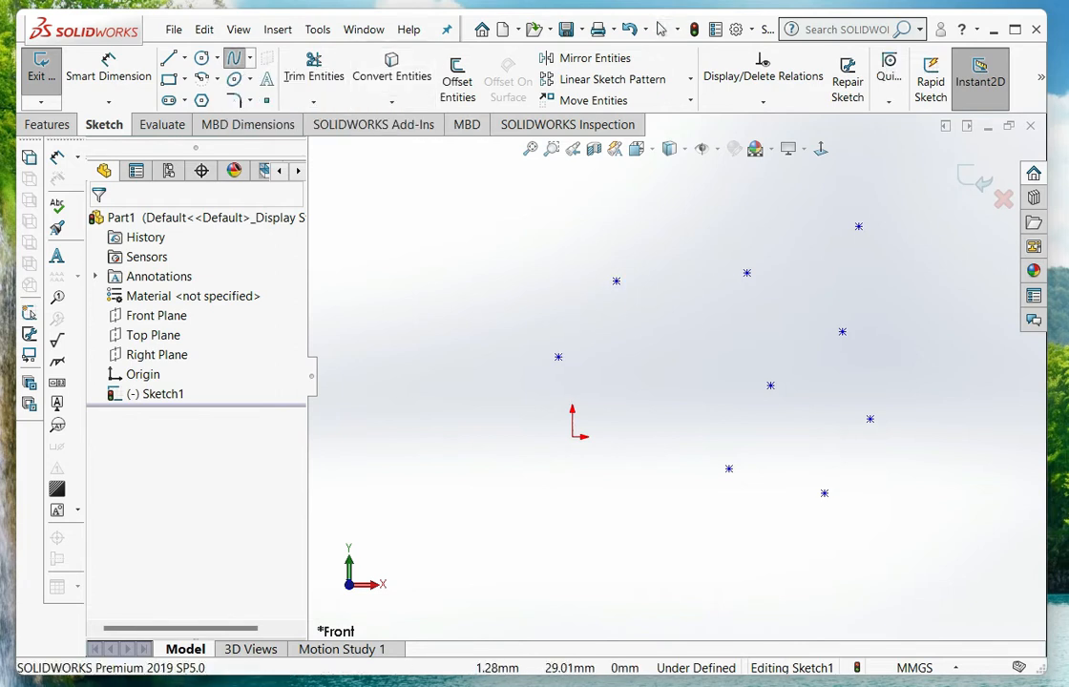
pyautogui.click(559, 357)
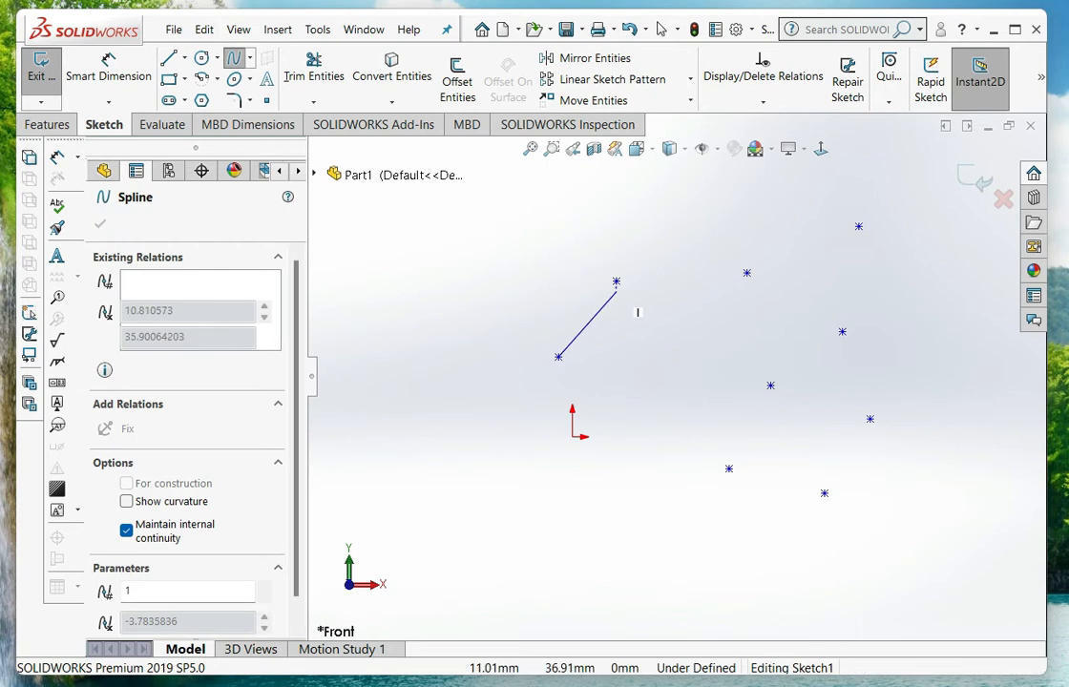
pyautogui.click(616, 282)
pyautogui.click(730, 468)
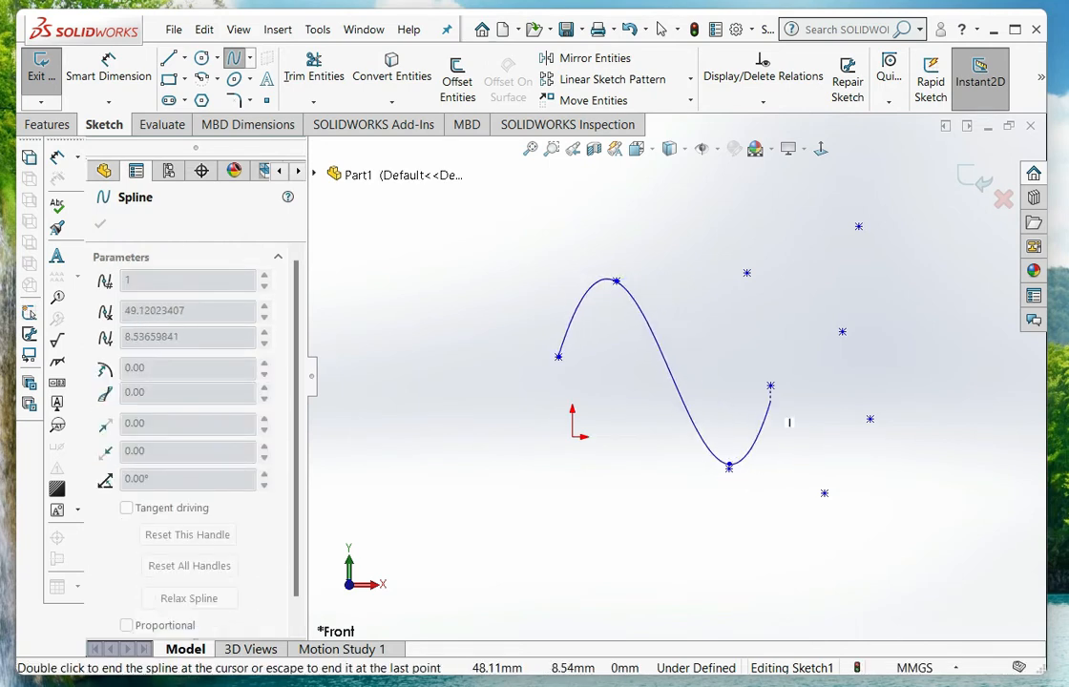
pyautogui.click(771, 386)
pyautogui.click(747, 273)
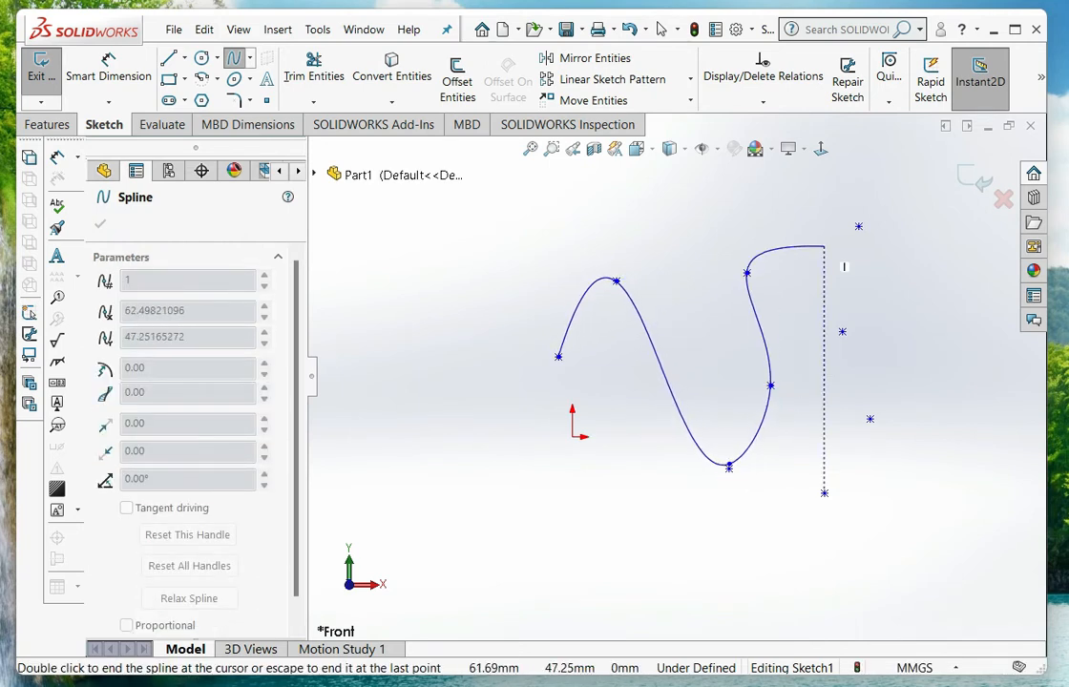
pyautogui.click(858, 226)
pyautogui.click(842, 332)
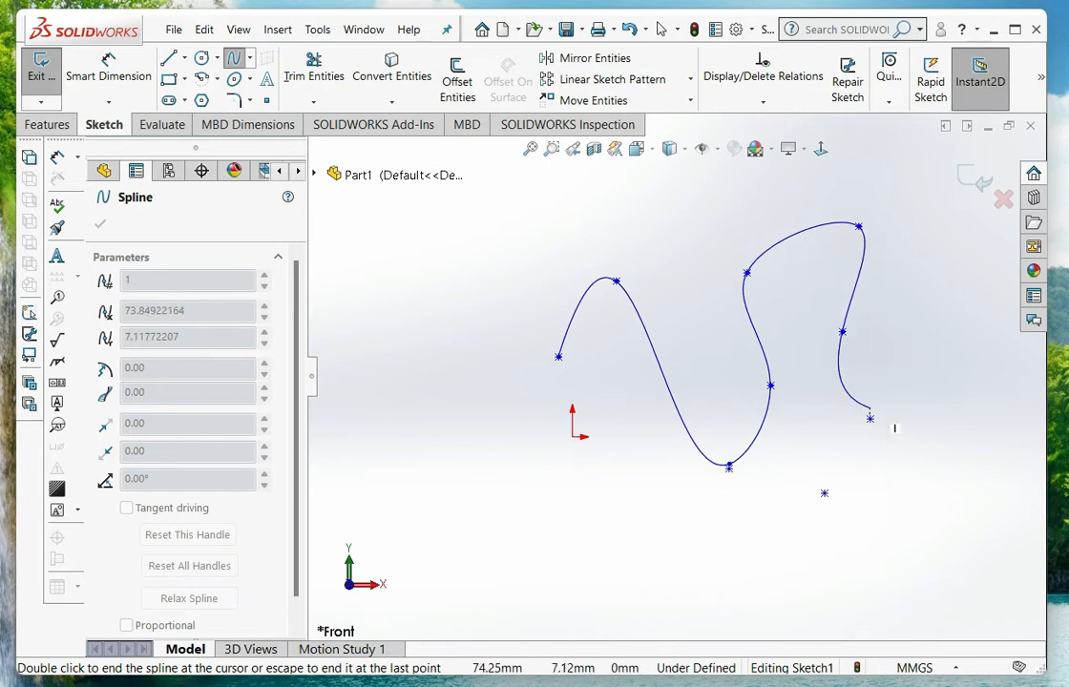
pyautogui.click(870, 419)
pyautogui.click(824, 493)
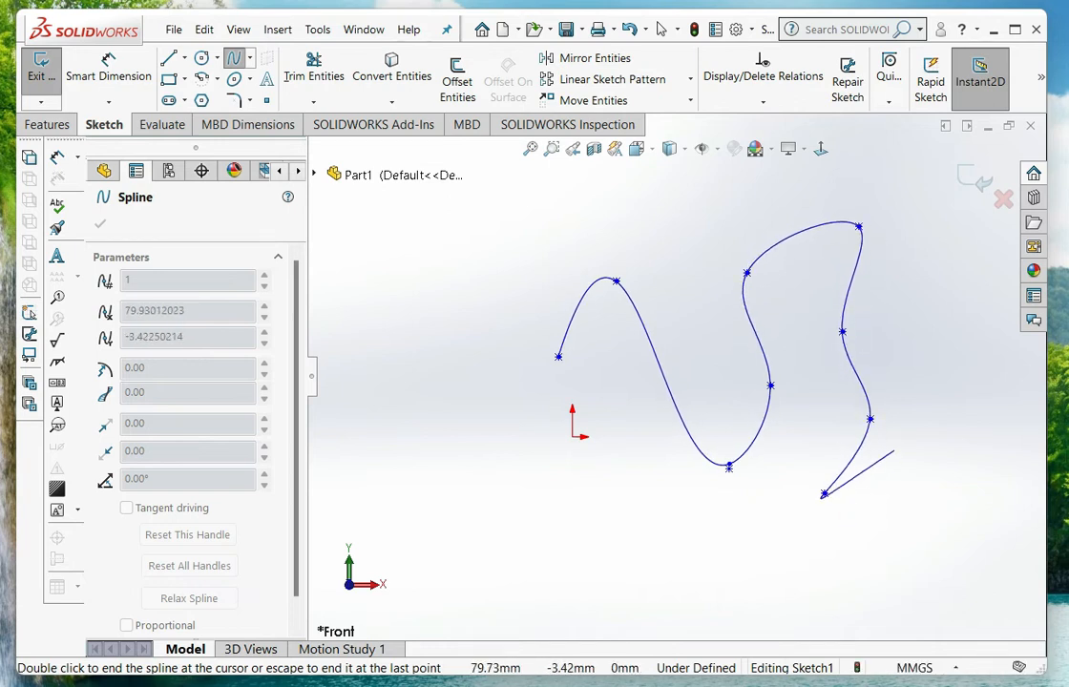
pyautogui.rightClick(886, 482)
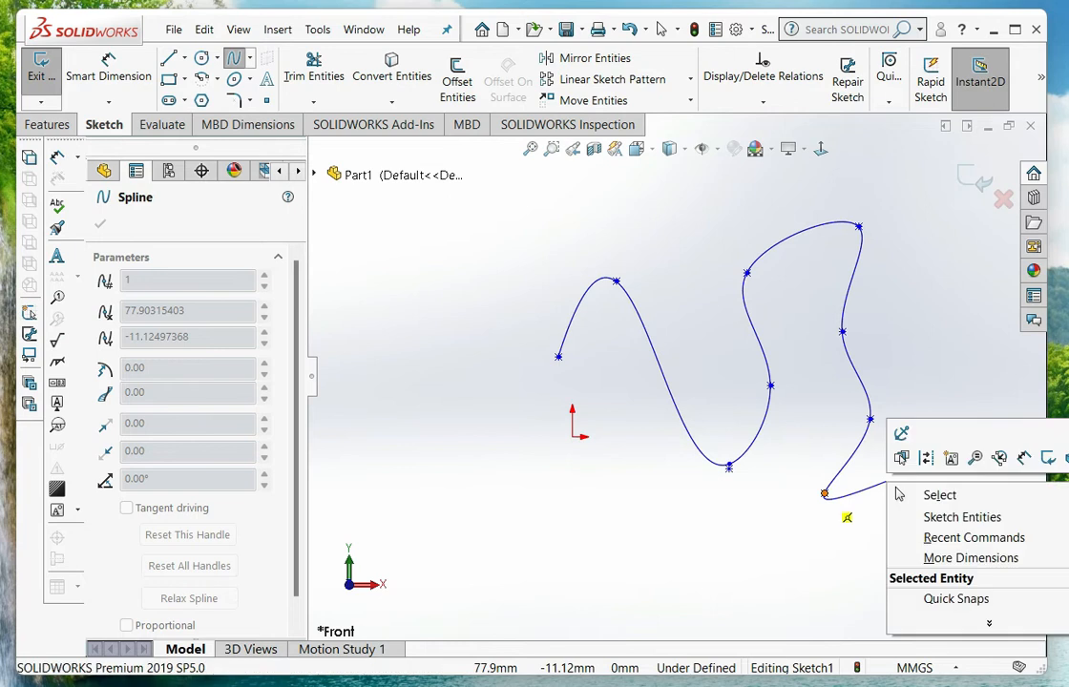
pyautogui.click(902, 494)
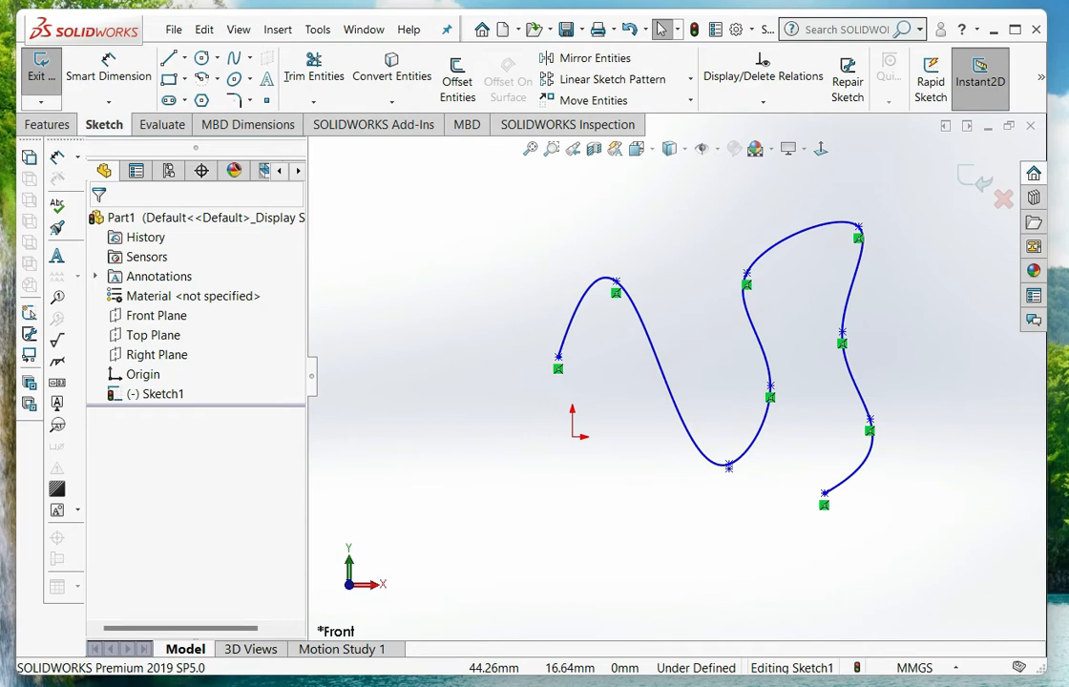
# Delete the spline drawn through the points, keeping the nine sketch points
pyautogui.click(757, 250)
pyautogui.rightClick(757, 250)
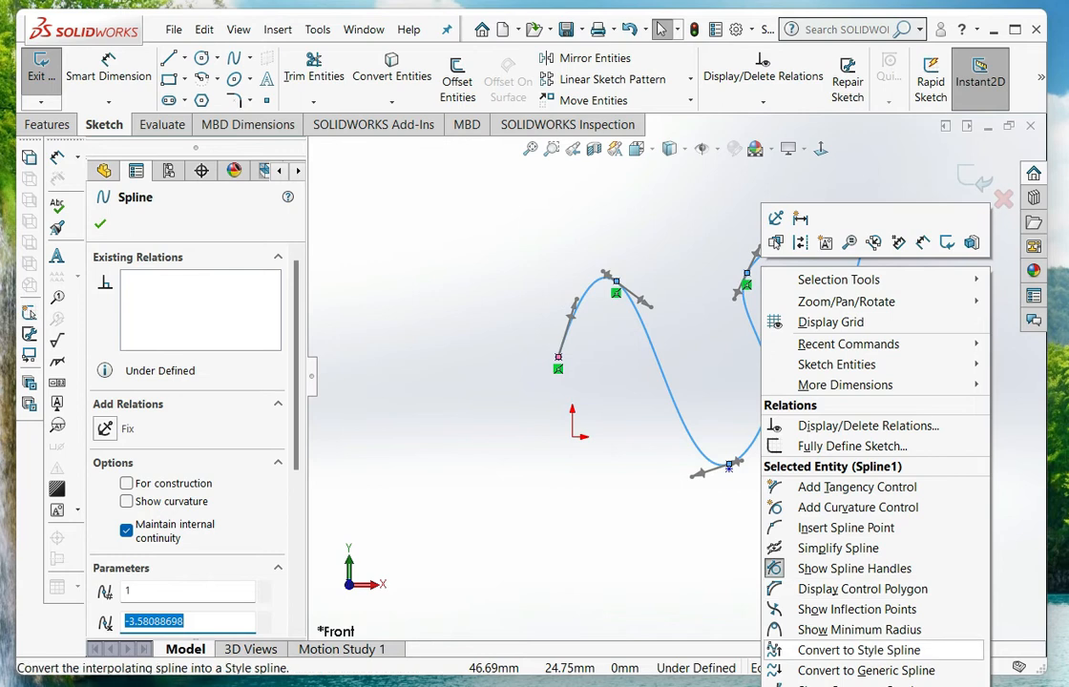
pyautogui.click(840, 686)
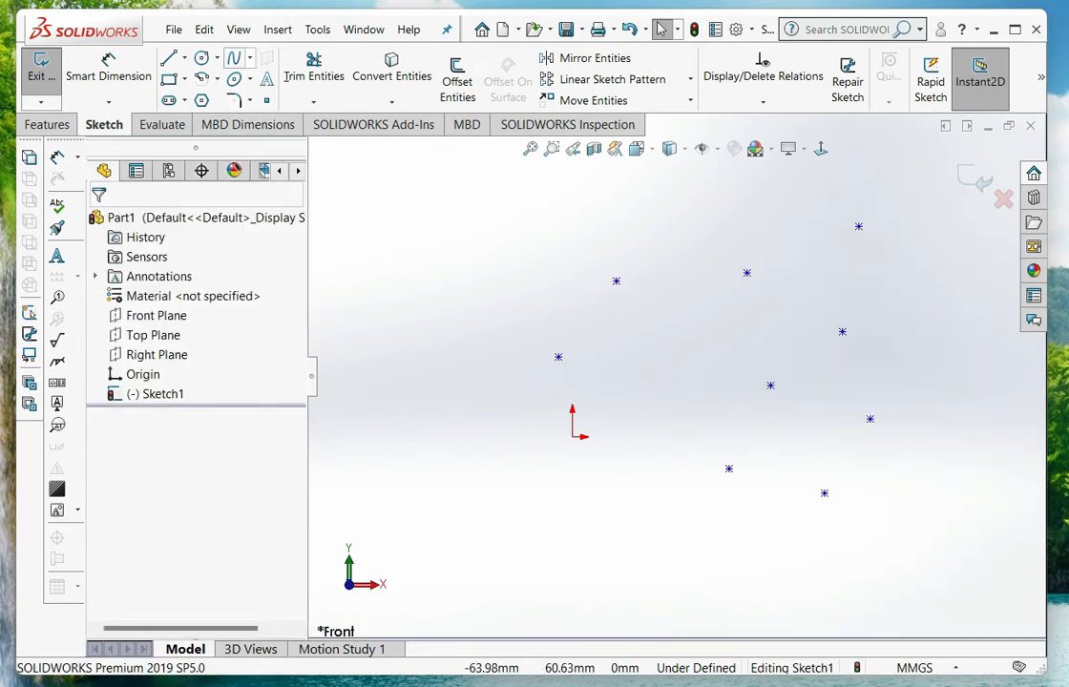
# Sketch a Bezier style spline using the nine sketch points as control vertices, ending at the lowest point
pyautogui.click(249, 58)
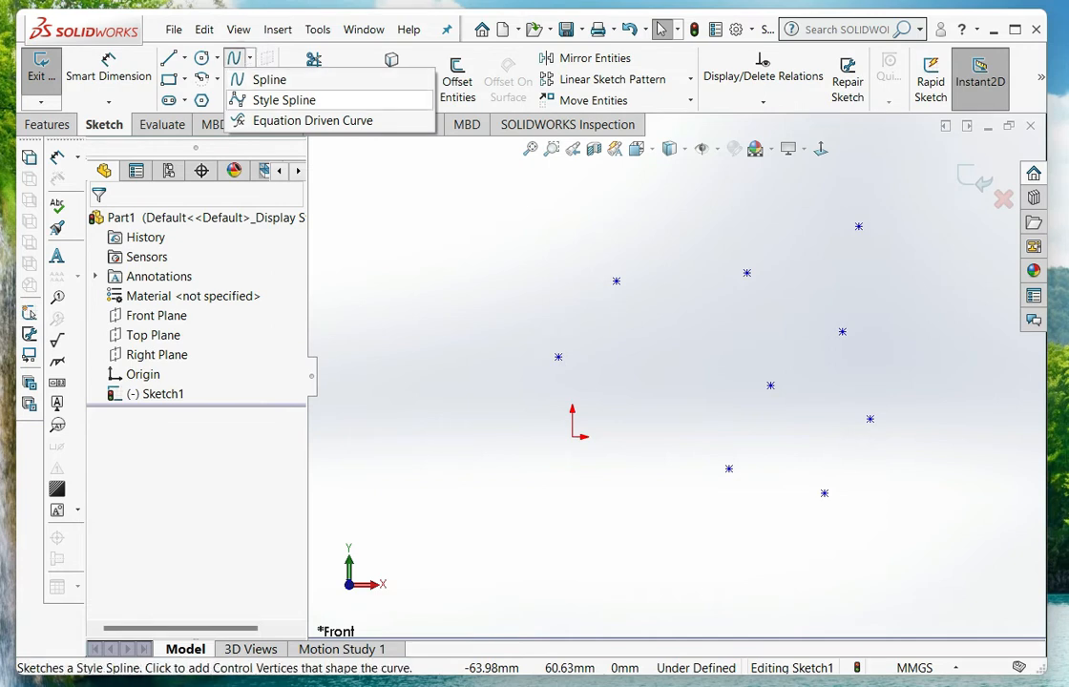
pyautogui.click(284, 100)
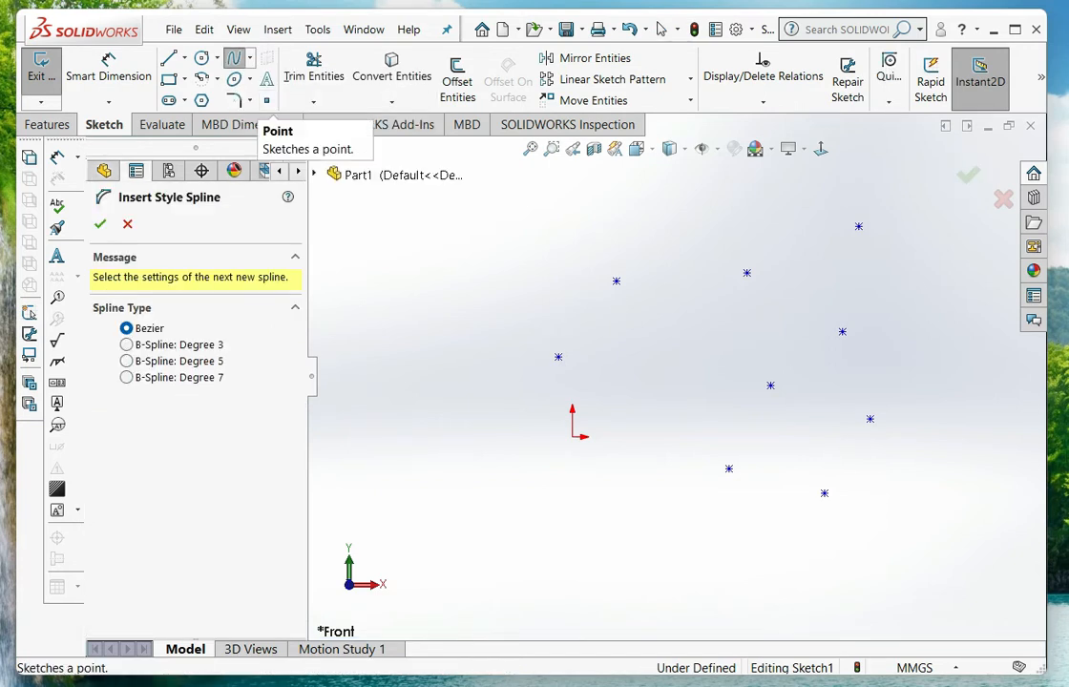
pyautogui.click(559, 357)
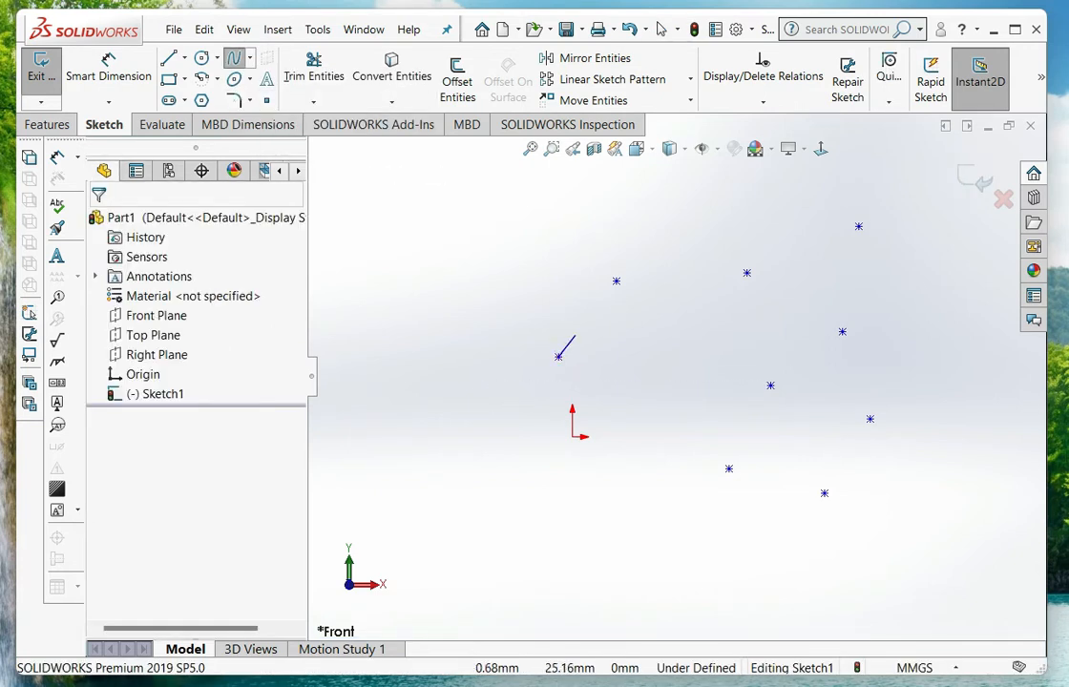
pyautogui.click(617, 280)
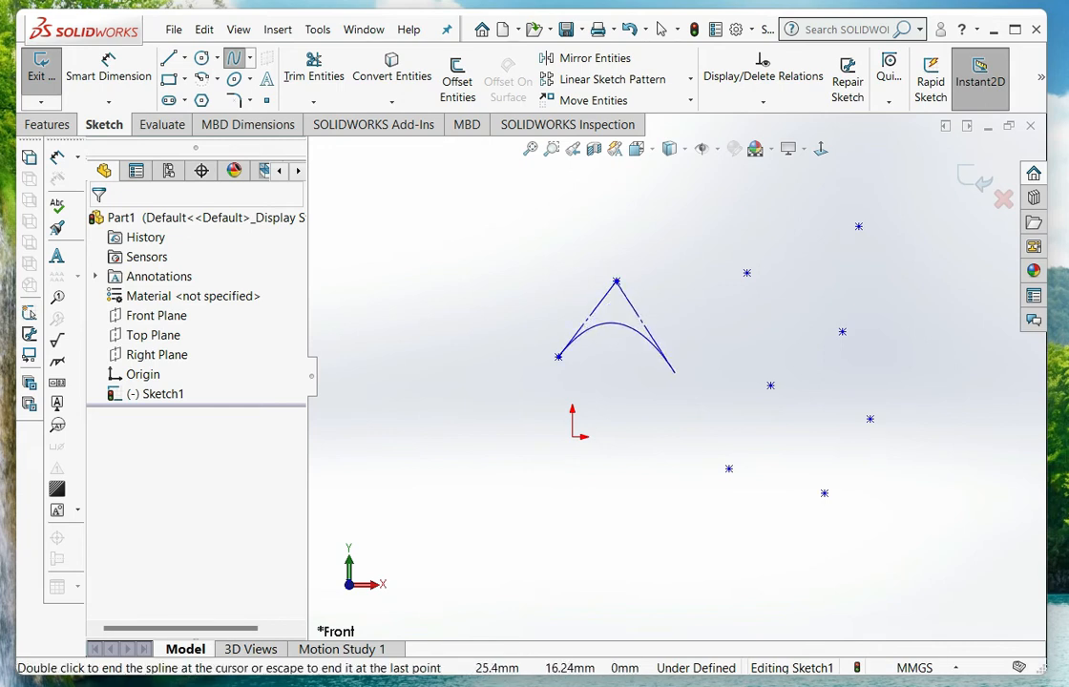
pyautogui.click(729, 469)
pyautogui.click(746, 274)
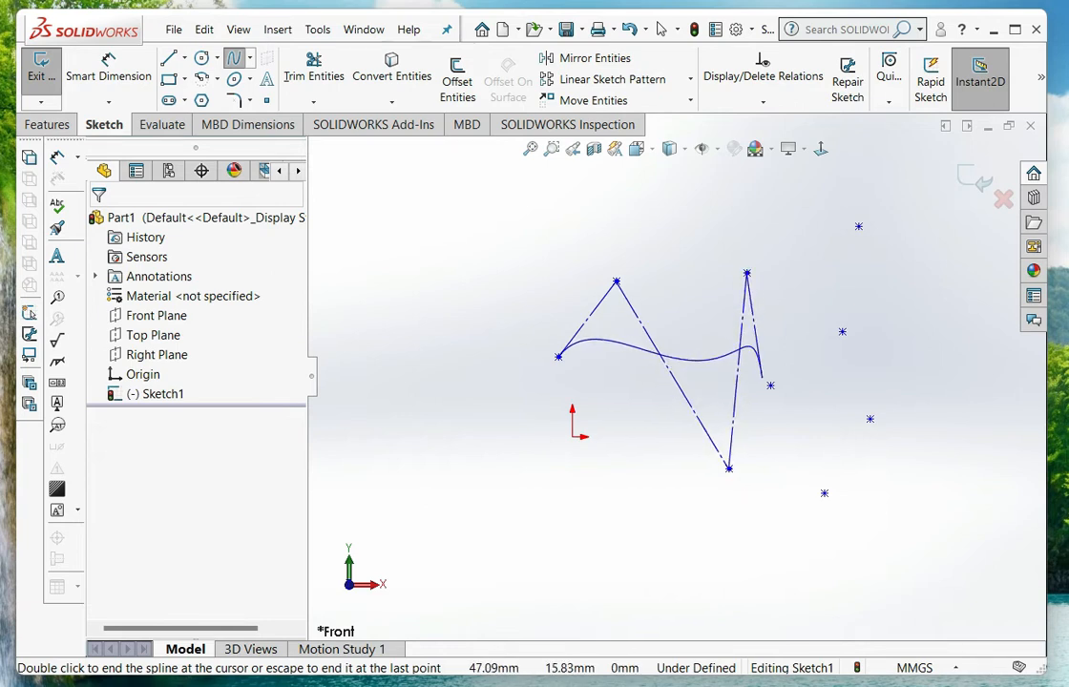
pyautogui.click(770, 386)
pyautogui.click(842, 332)
pyautogui.click(859, 226)
pyautogui.click(870, 418)
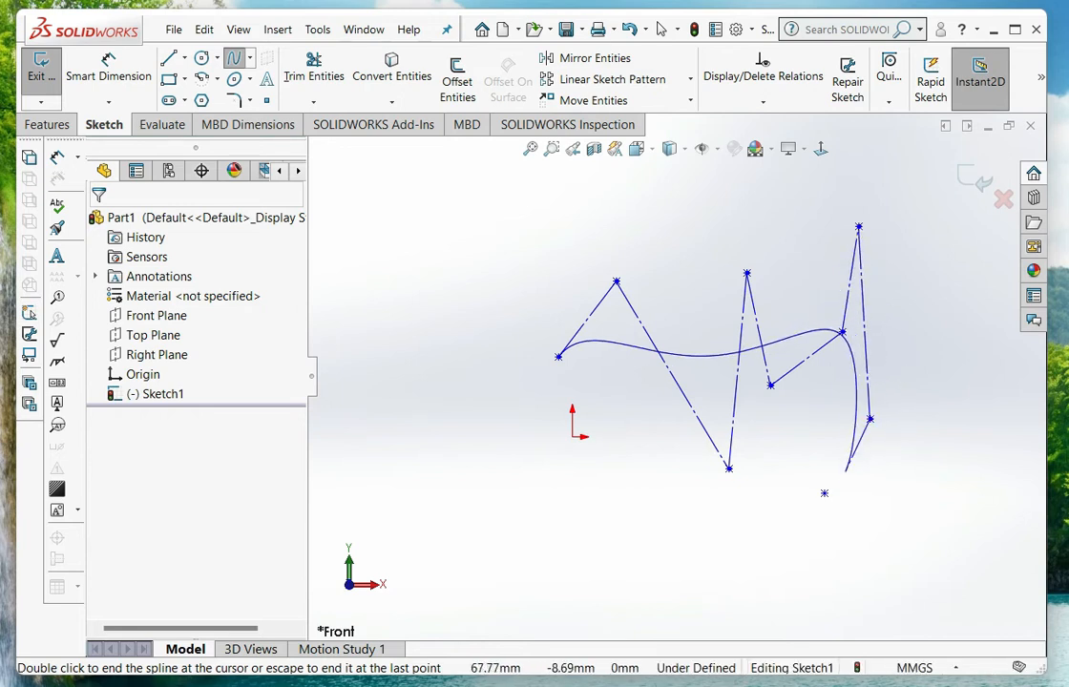
pyautogui.click(825, 493)
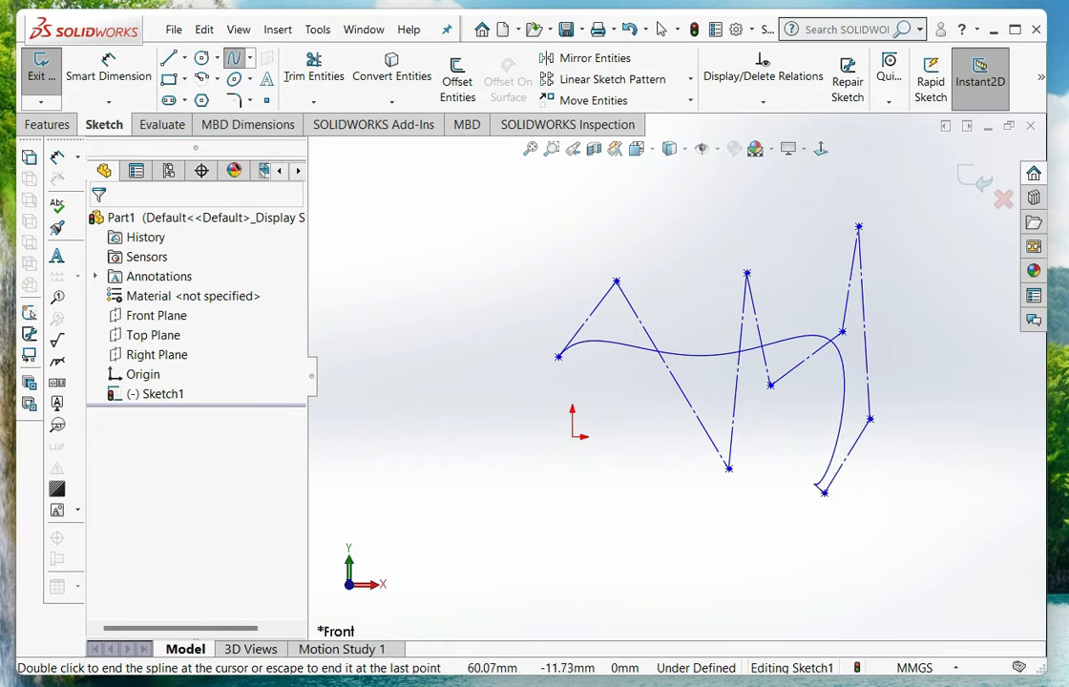
pyautogui.press('Escape')
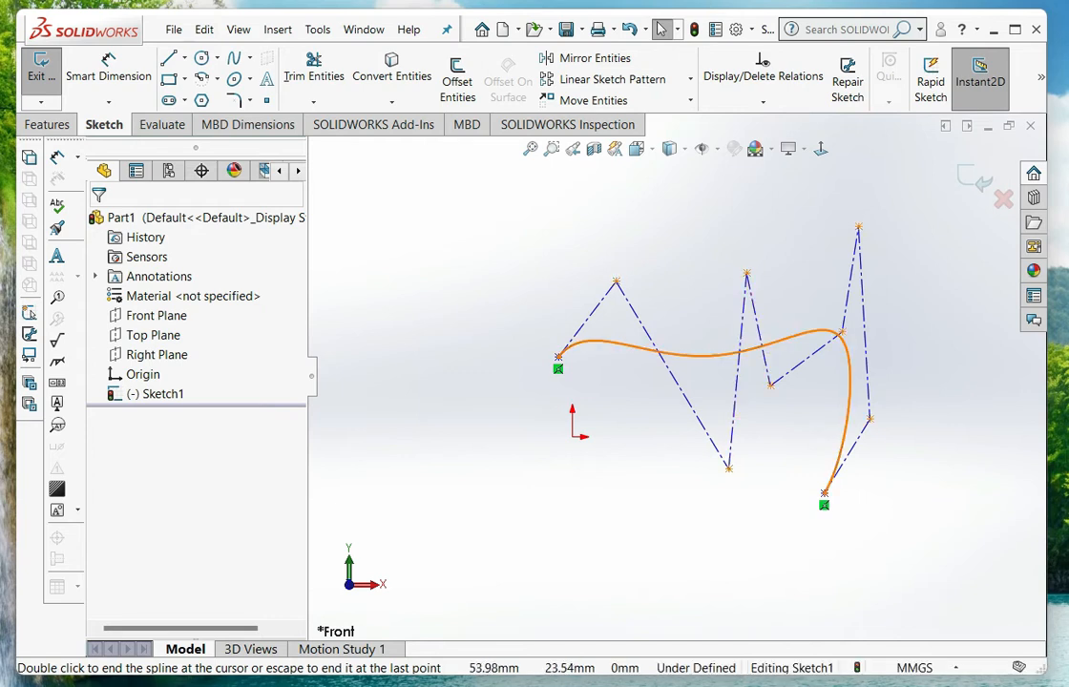
# Delete the Bezier style spline from the sketch
pyautogui.click(846, 339)
pyautogui.press('Delete')
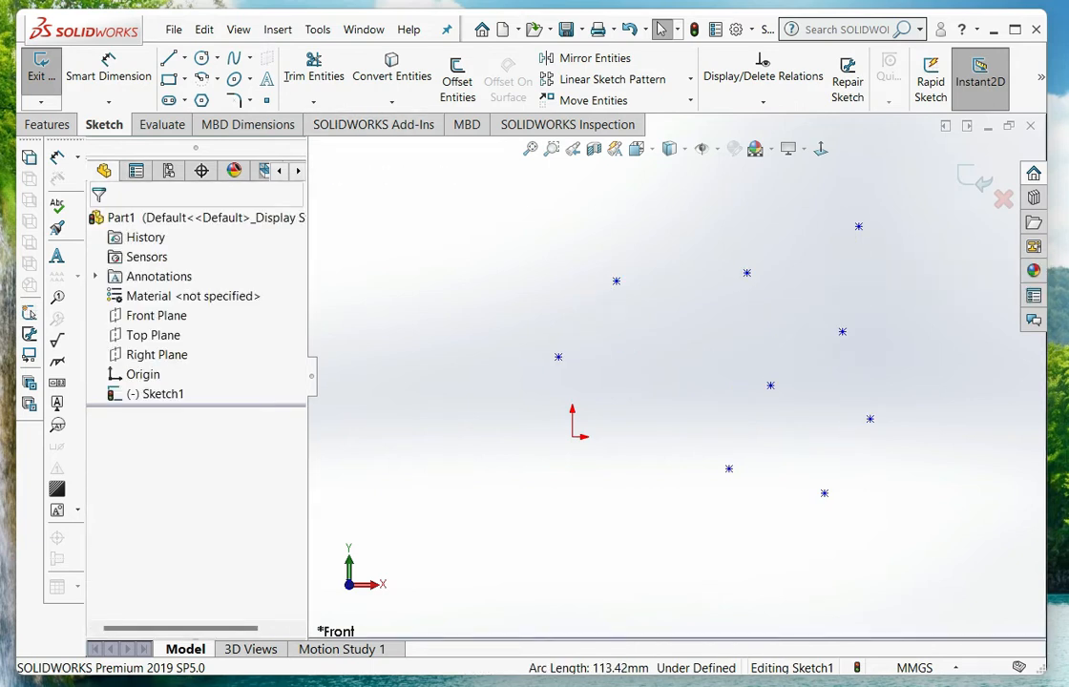
# Start an explicit equation driven curve with the equation sin(x)
pyautogui.click(249, 58)
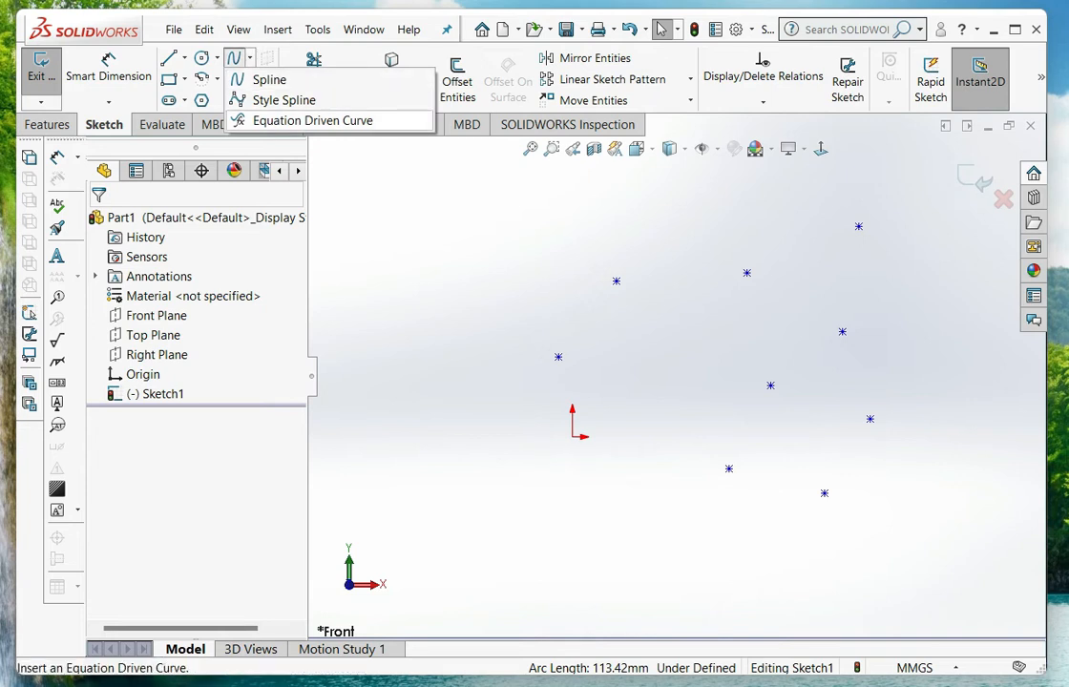
pyautogui.click(313, 120)
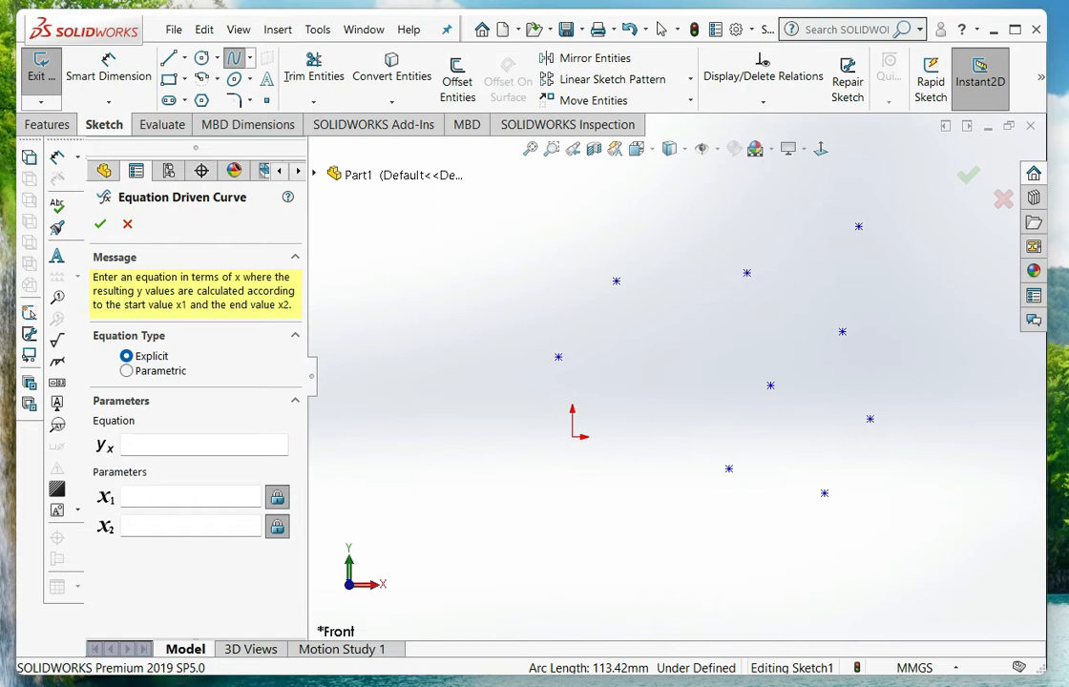
pyautogui.click(139, 445)
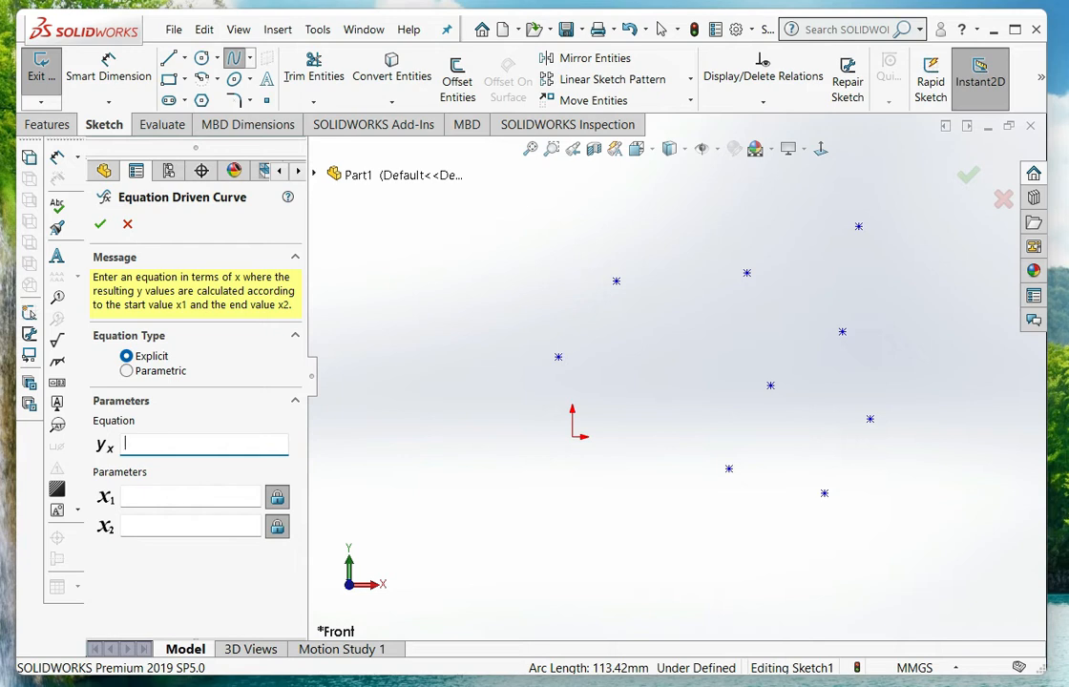
pyautogui.write('sin(x)')
# Set the equation curve's range from x1 = 0 to x2 = 100
pyautogui.click(190, 496)
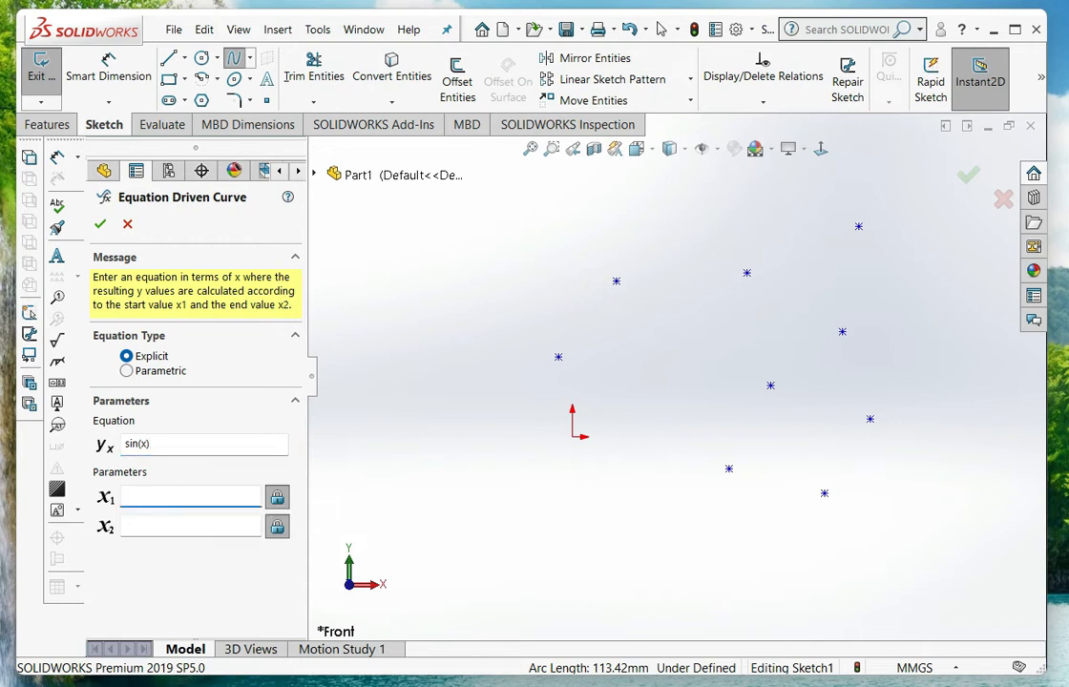
pyautogui.write('0')
pyautogui.click(190, 526)
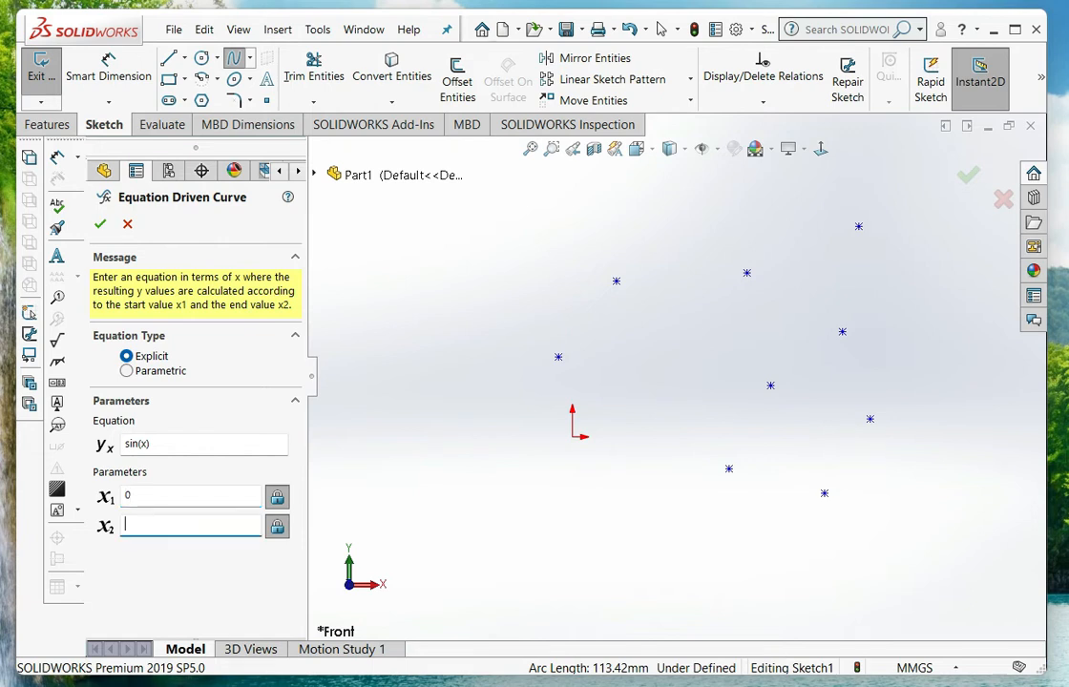
pyautogui.write('100')
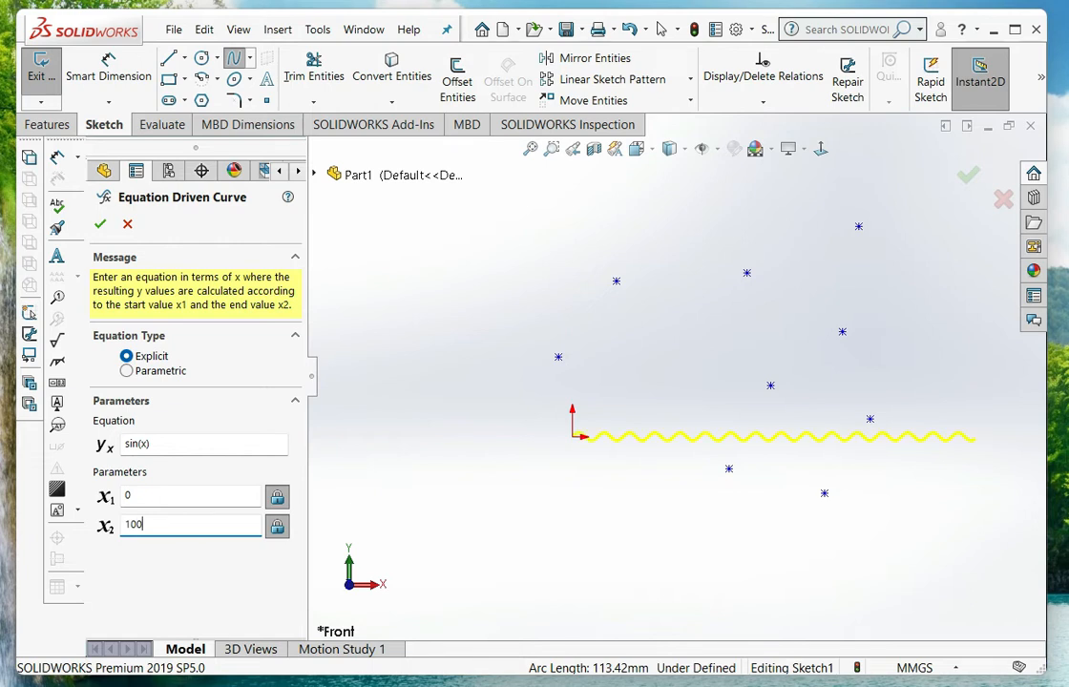
# Increase the curve's amplitude by changing its equation to 5*sin(x)
pyautogui.scroll(-1, 876, 468)
pyautogui.scroll(-1, 871, 467)
pyautogui.scroll(2, 883, 452)
pyautogui.scroll(-1, 899, 435)
pyautogui.scroll(-1, 795, 420)
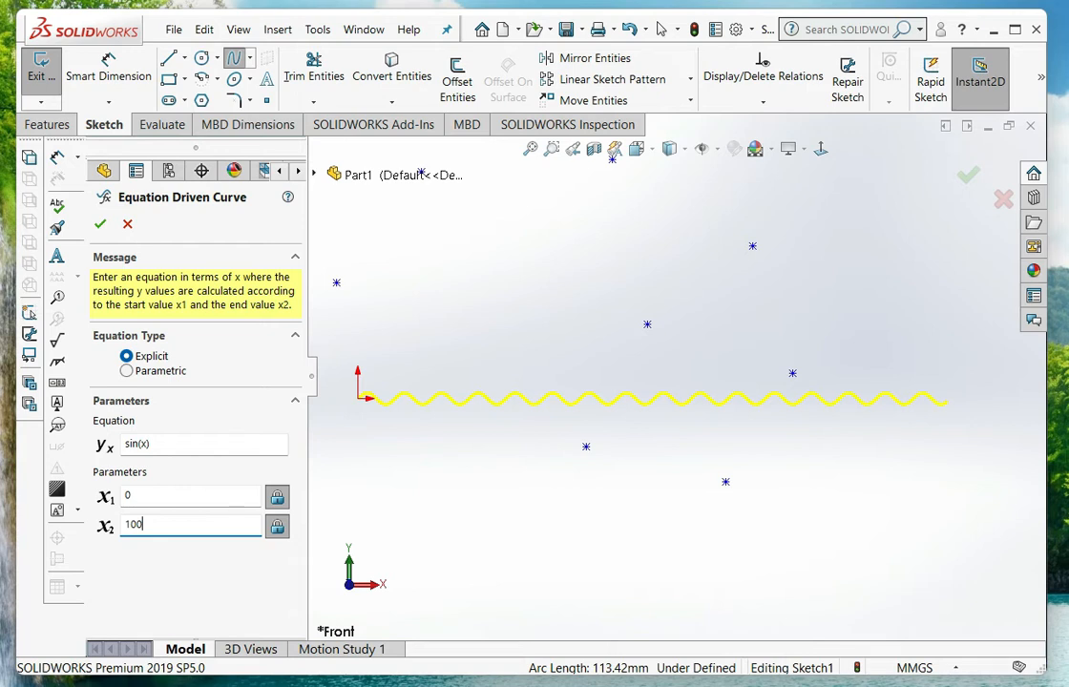
pyautogui.scroll(1, 676, 372)
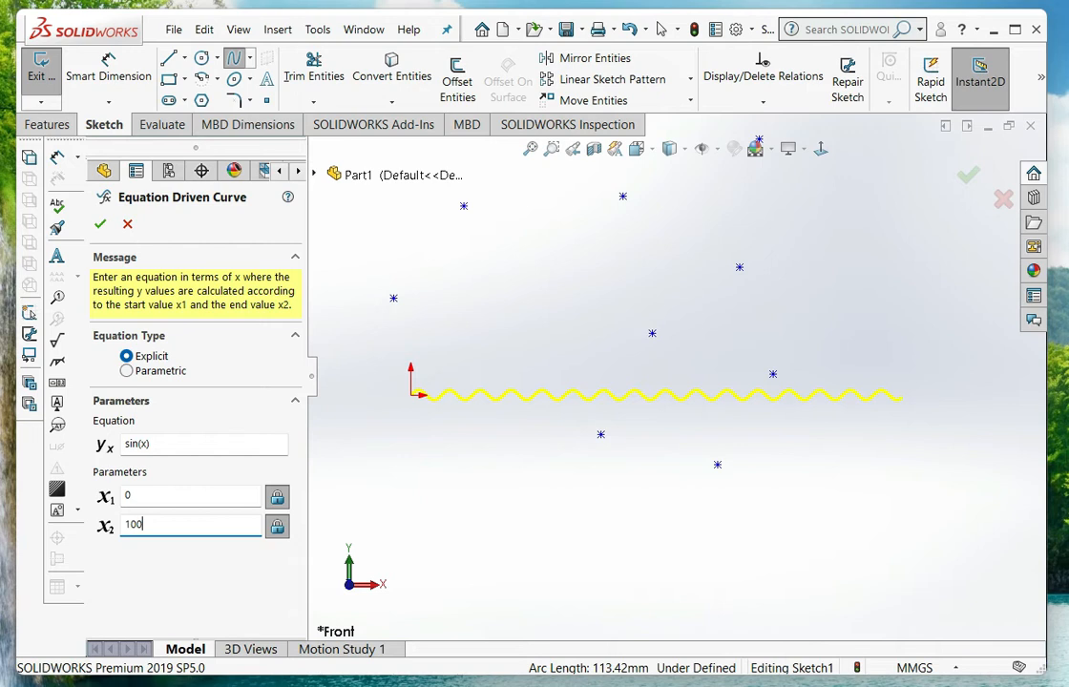
pyautogui.click(125, 444)
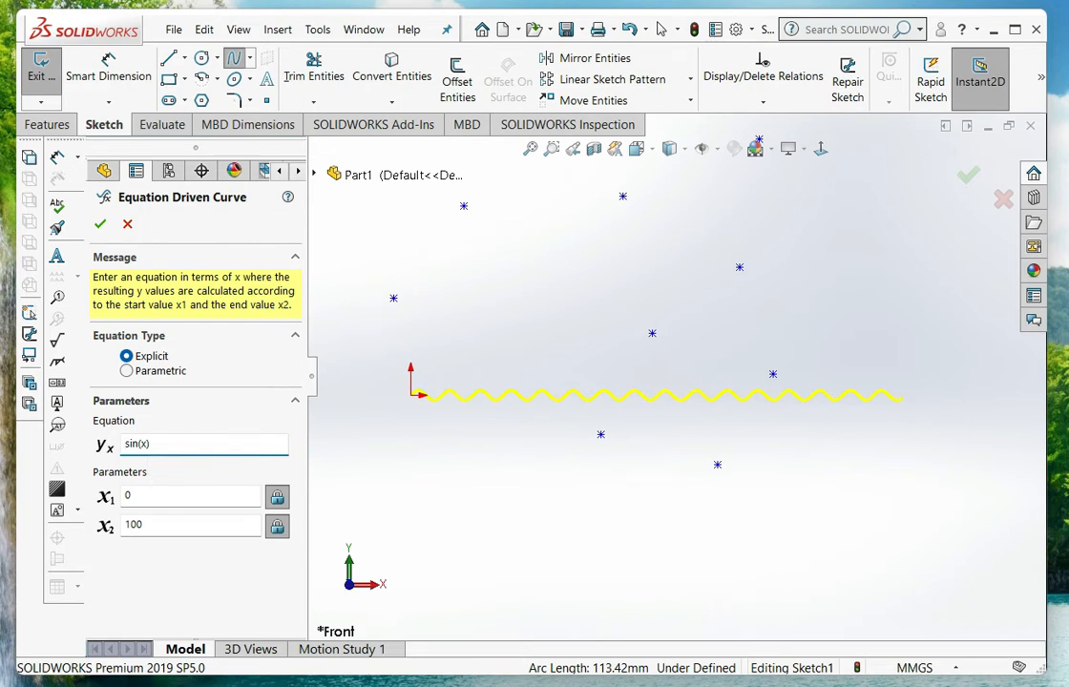
pyautogui.write('5*')
pyautogui.scroll(1, 676, 374)
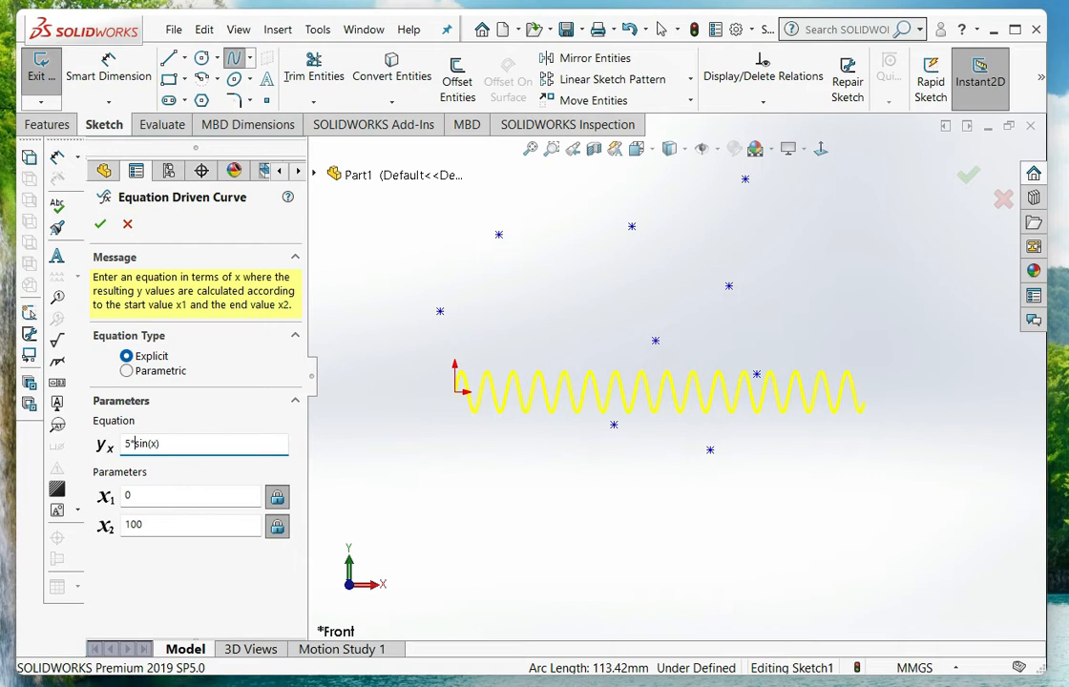
# Set the curve's start value x1 to -30 and create the equation driven curve
pyautogui.press('Tab')
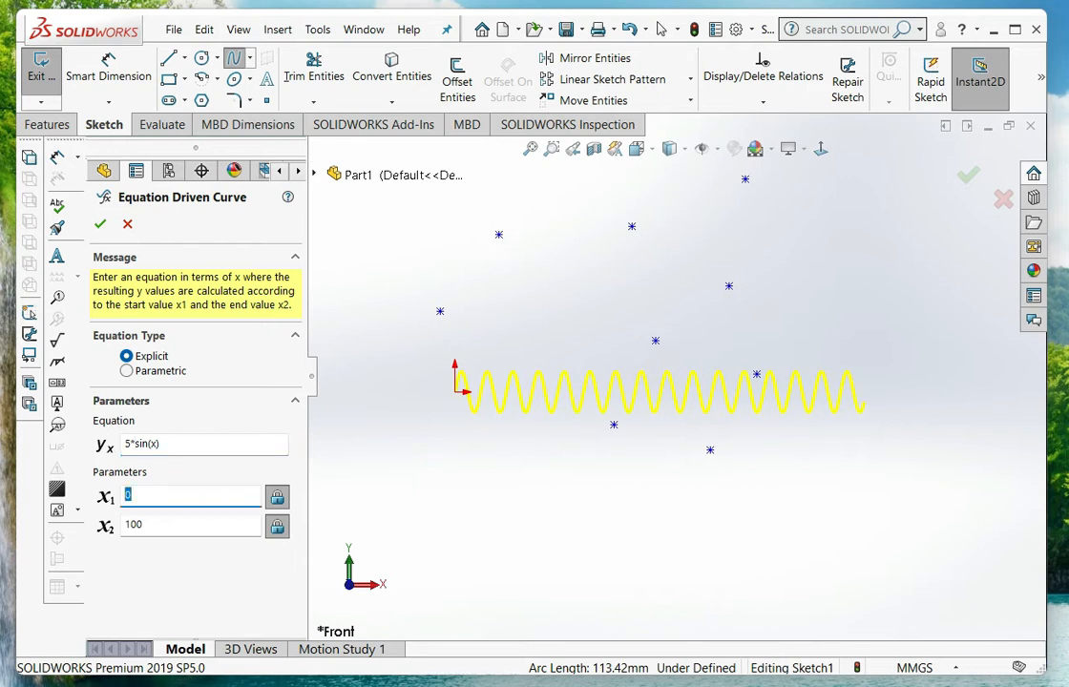
pyautogui.write('-30')
pyautogui.moveTo(611, 382); pyautogui.dragTo(630, 394, button='middle')
pyautogui.hotkey('ctrl', '1')
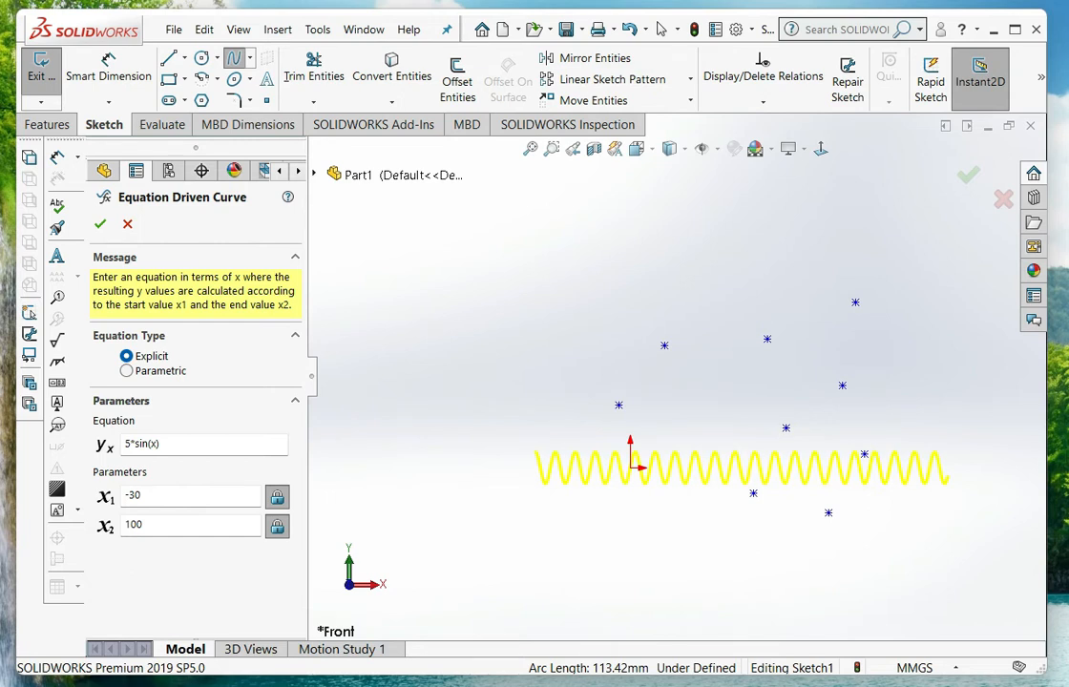
pyautogui.scroll(-1, 949, 493)
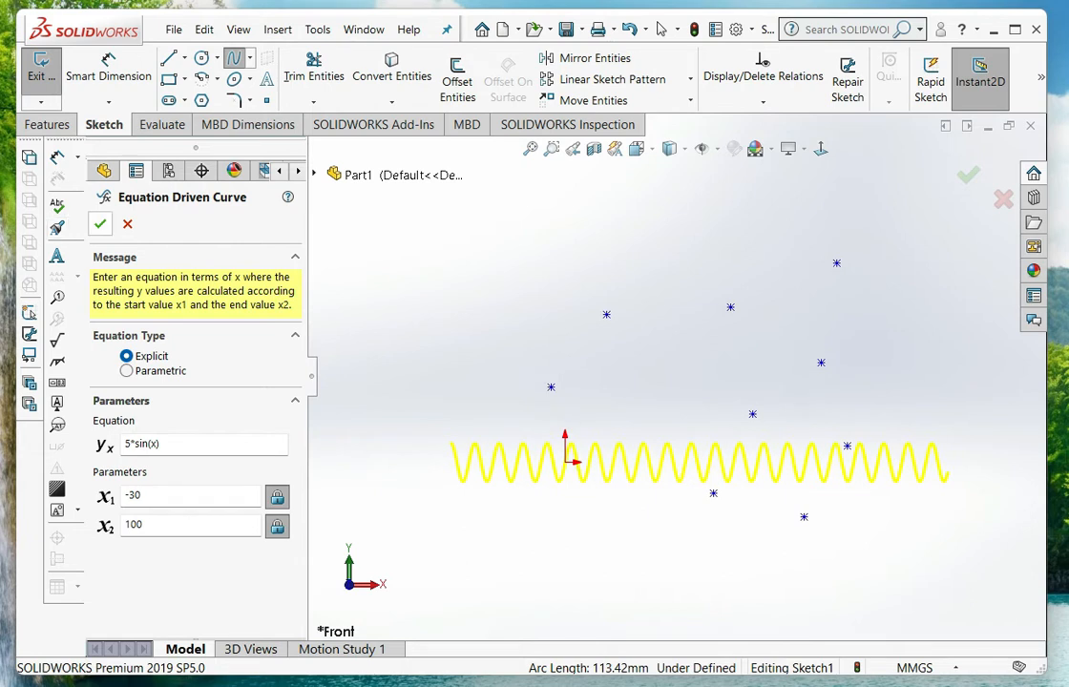
pyautogui.click(100, 223)
# Delete the equation driven curve and all leftover spline points from the sketch
pyautogui.moveTo(933, 237); pyautogui.dragTo(434, 530)
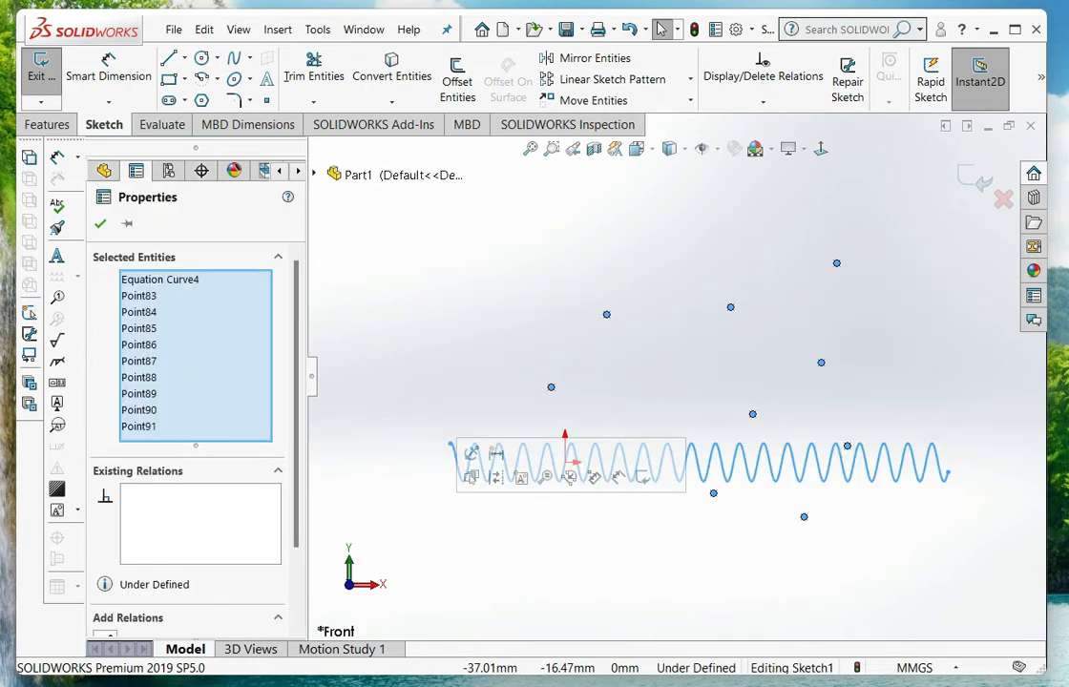
pyautogui.press('Delete')
pyautogui.moveTo(584, 313); pyautogui.dragTo(420, 233)
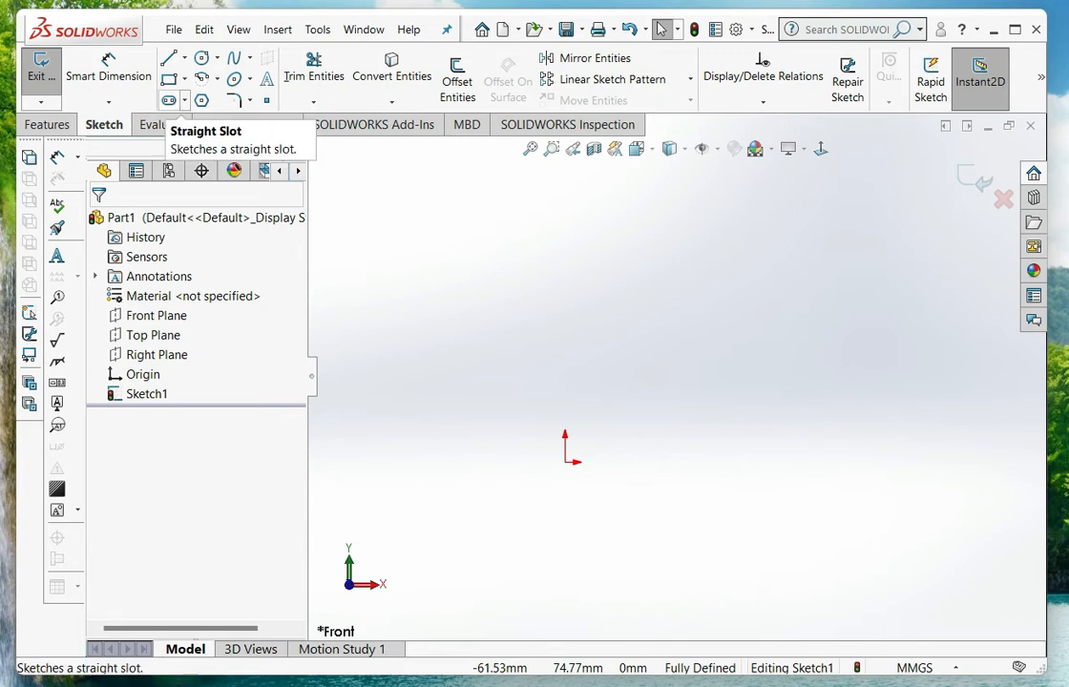
# Sketch a horizontal straight slot with added dimensions above the origin, about 45.4 mm between arc centers and 17.9 mm wide
pyautogui.click(168, 100)
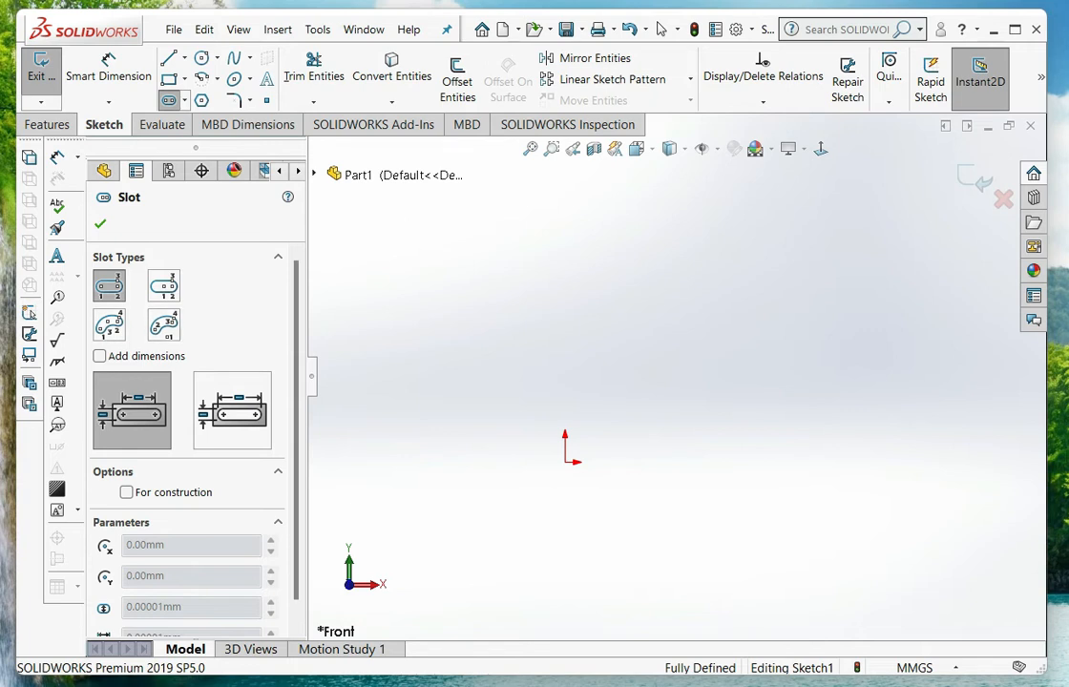
pyautogui.click(126, 492)
pyautogui.click(99, 356)
pyautogui.click(126, 493)
pyautogui.click(100, 356)
pyautogui.click(100, 356)
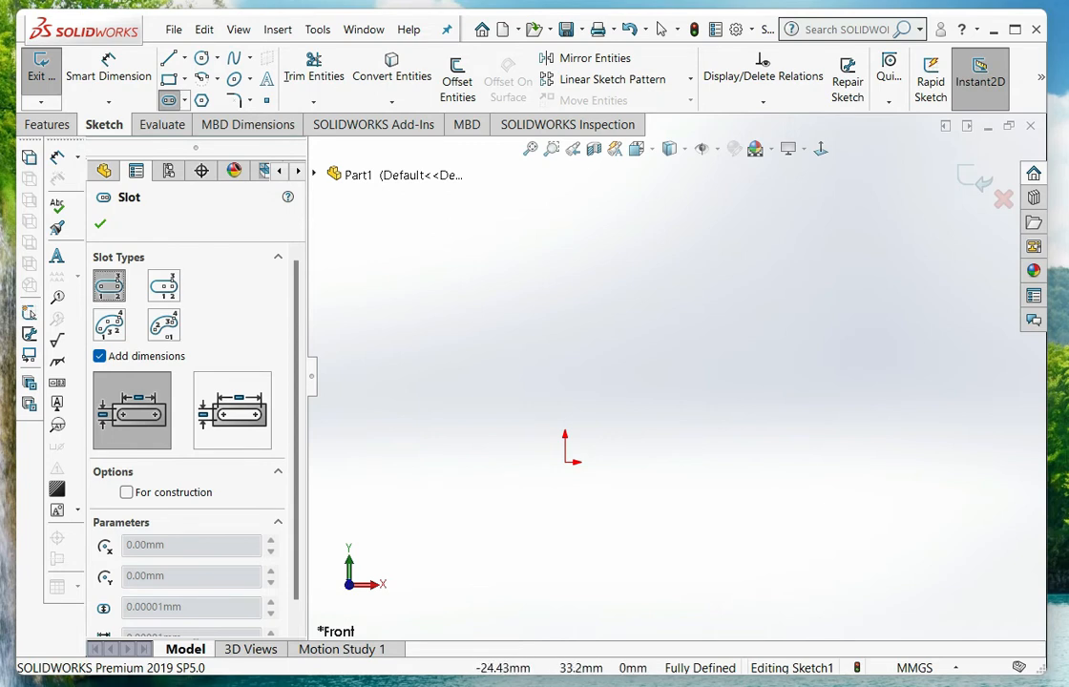
pyautogui.click(471, 333)
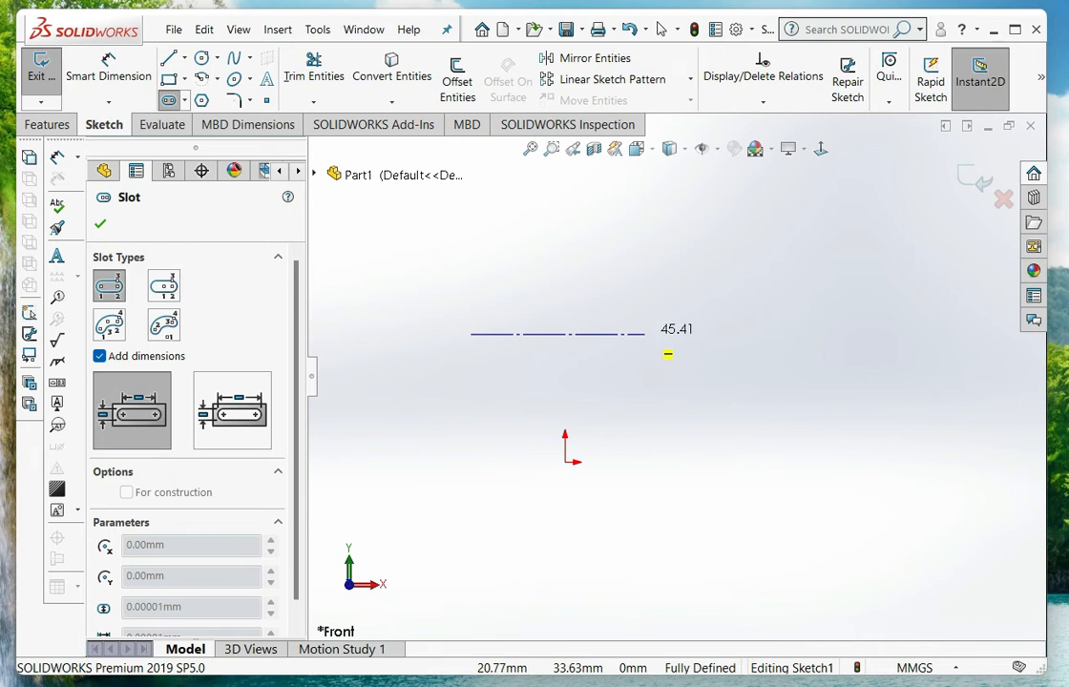
pyautogui.click(648, 334)
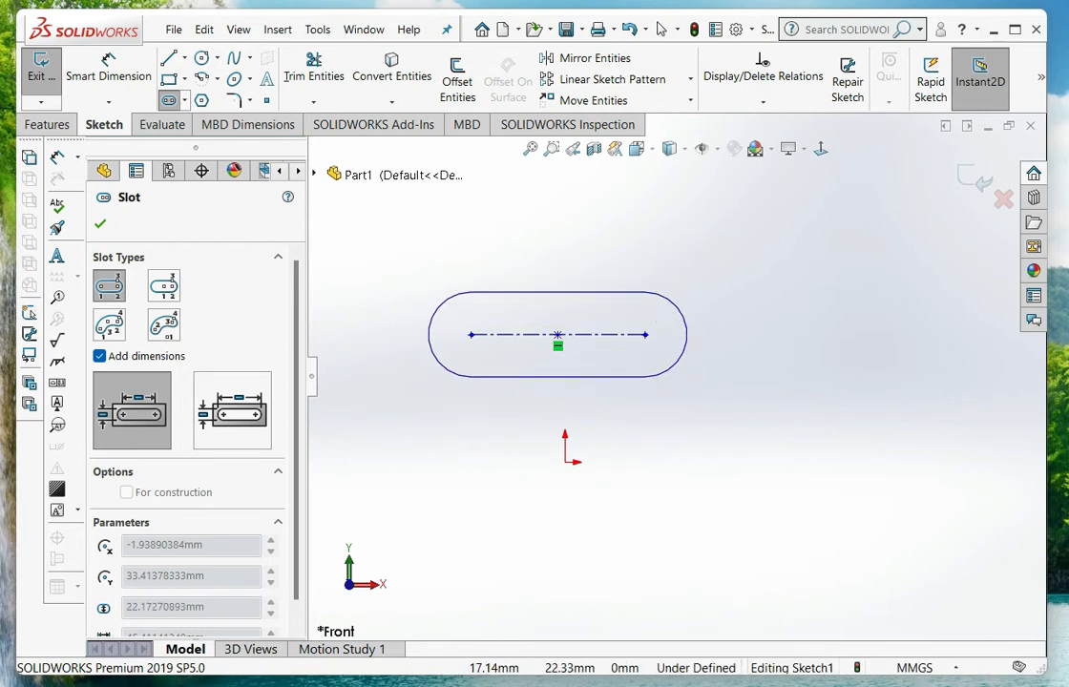
pyautogui.click(632, 368)
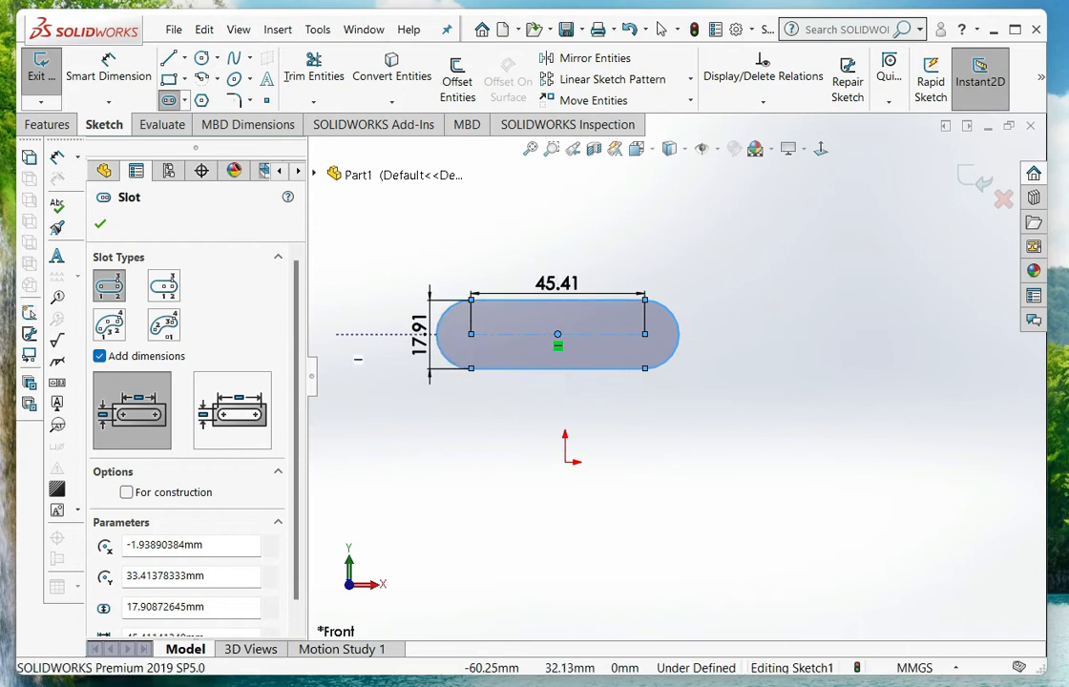
# Turn off added dimensions and sketch a diagonal centerpoint straight slot about 11 mm wide, below and to the right of the origin
pyautogui.click(99, 356)
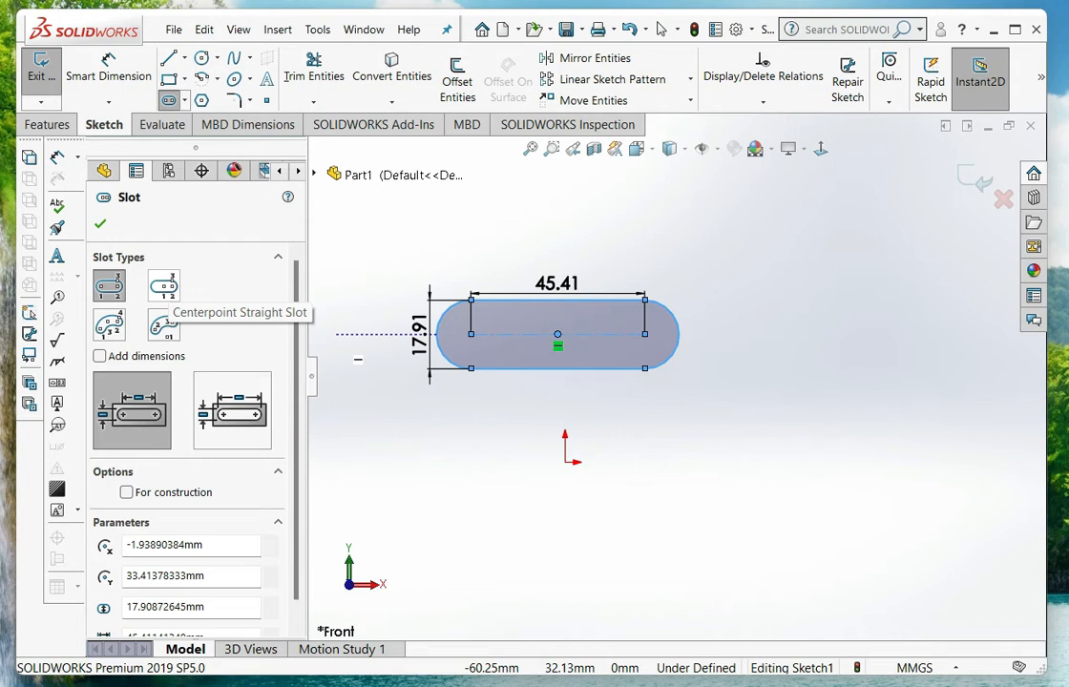
pyautogui.click(163, 285)
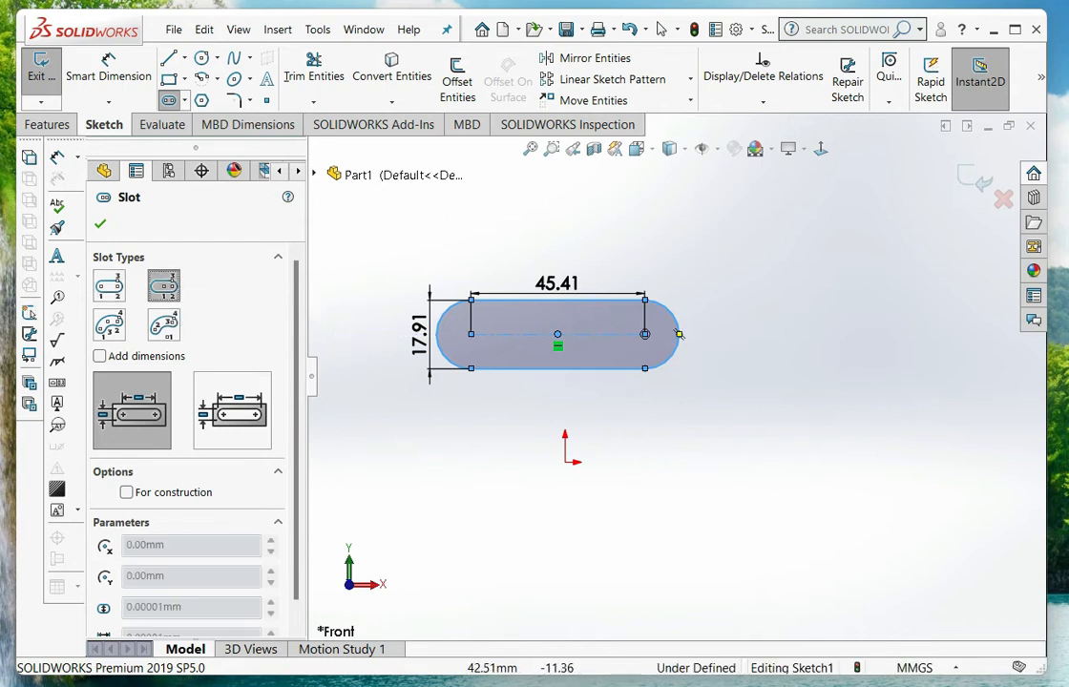
pyautogui.click(691, 477)
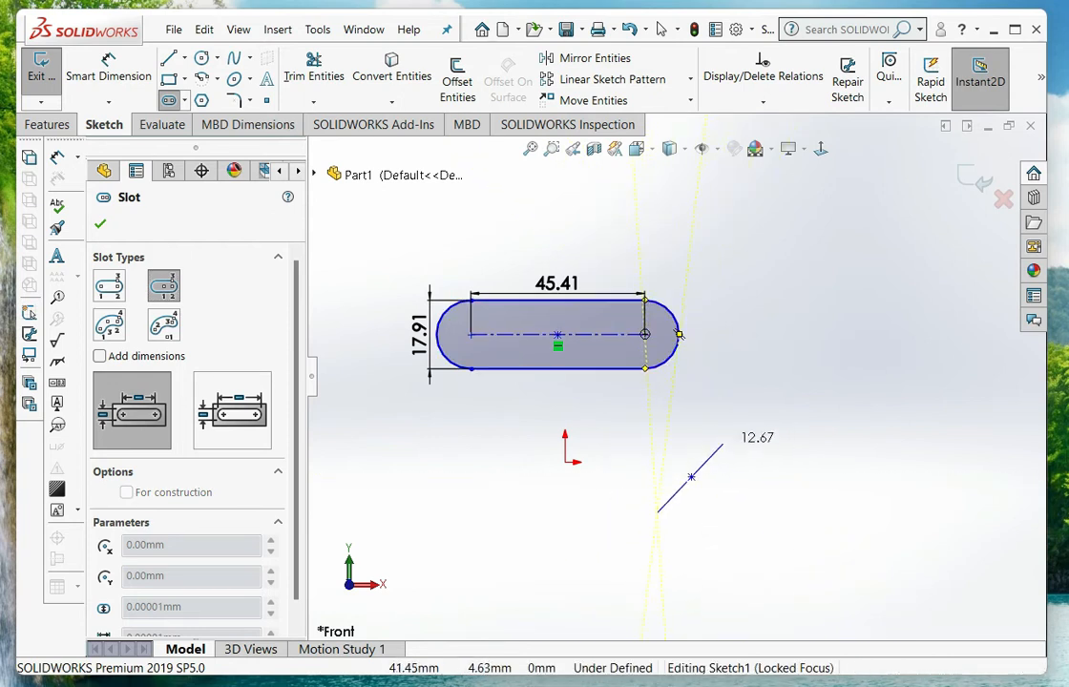
pyautogui.click(653, 516)
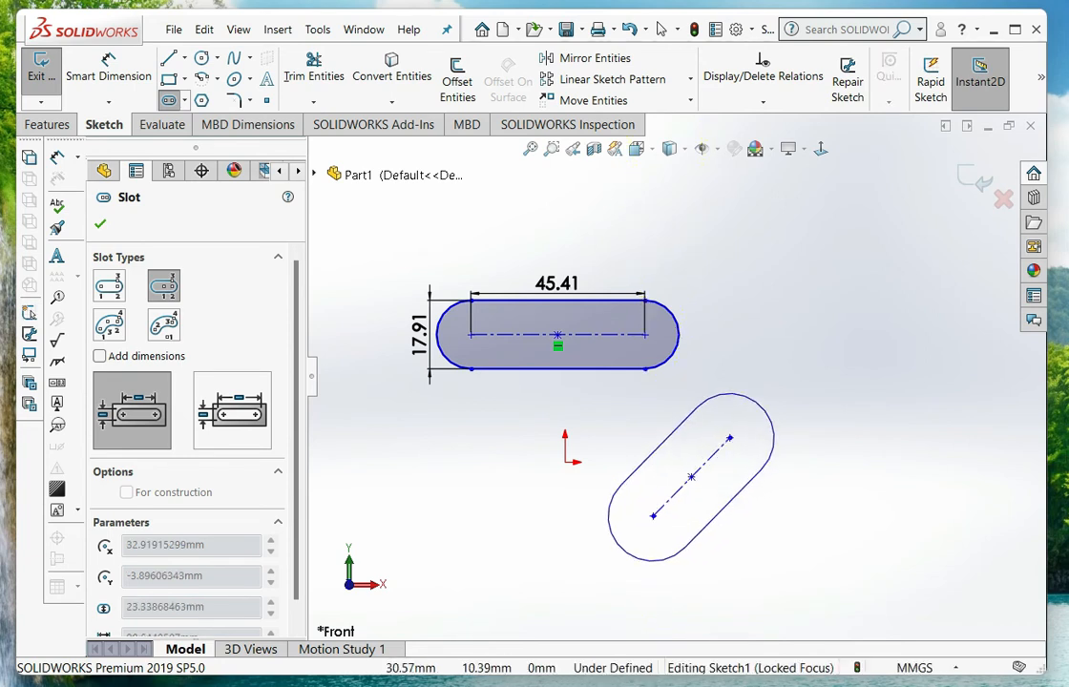
pyautogui.click(750, 437)
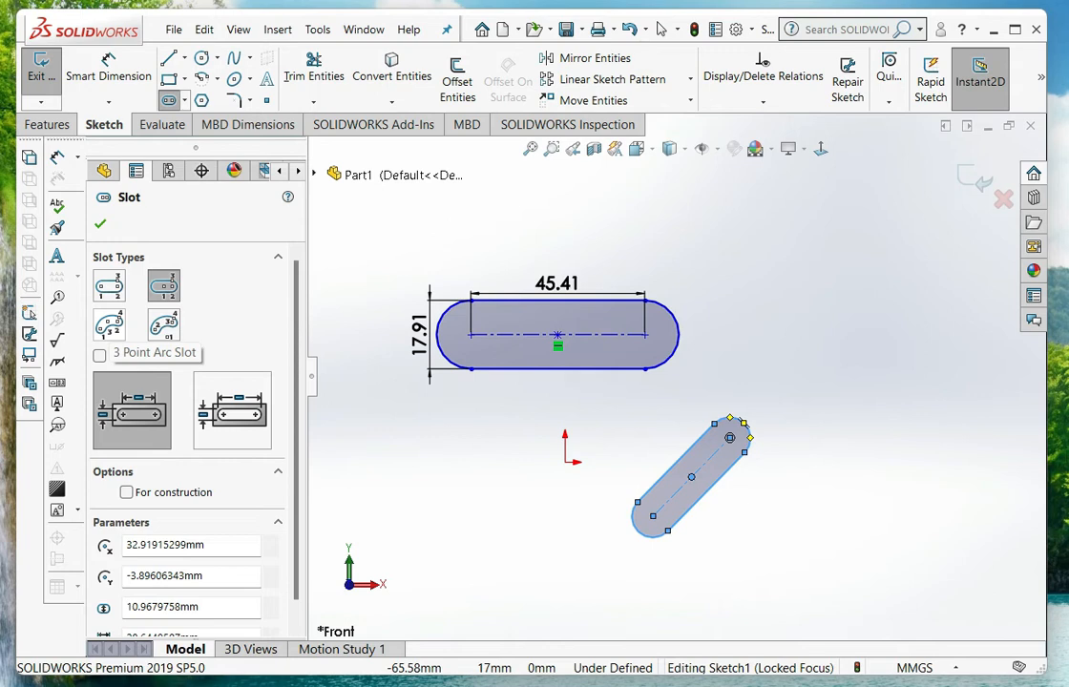
# Sketch a 3 point arc slot right of the straight slot, with about 45.7 mm radius, 65.8° arc angle and 15.6 mm width
pyautogui.click(109, 325)
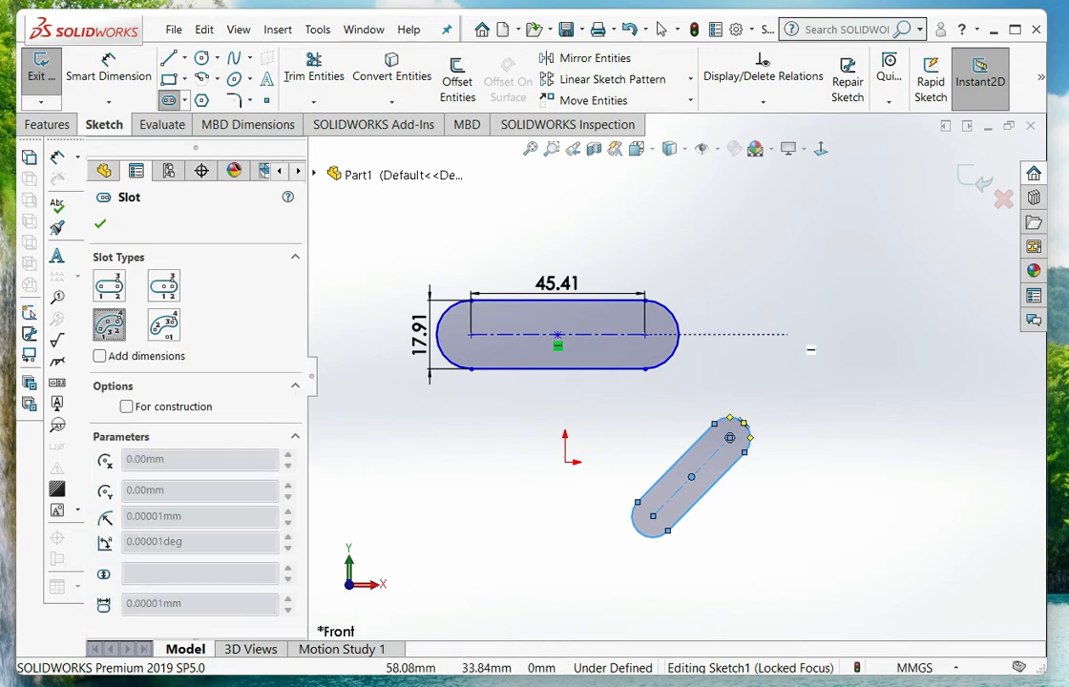
pyautogui.scroll(1, 762, 444)
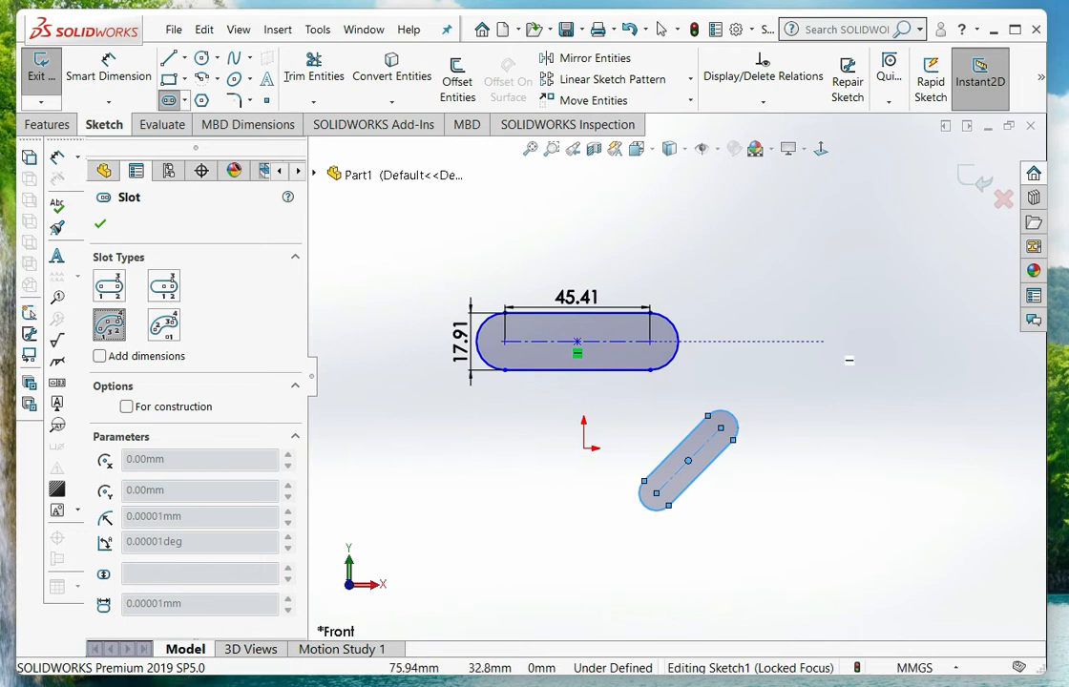
pyautogui.click(791, 361)
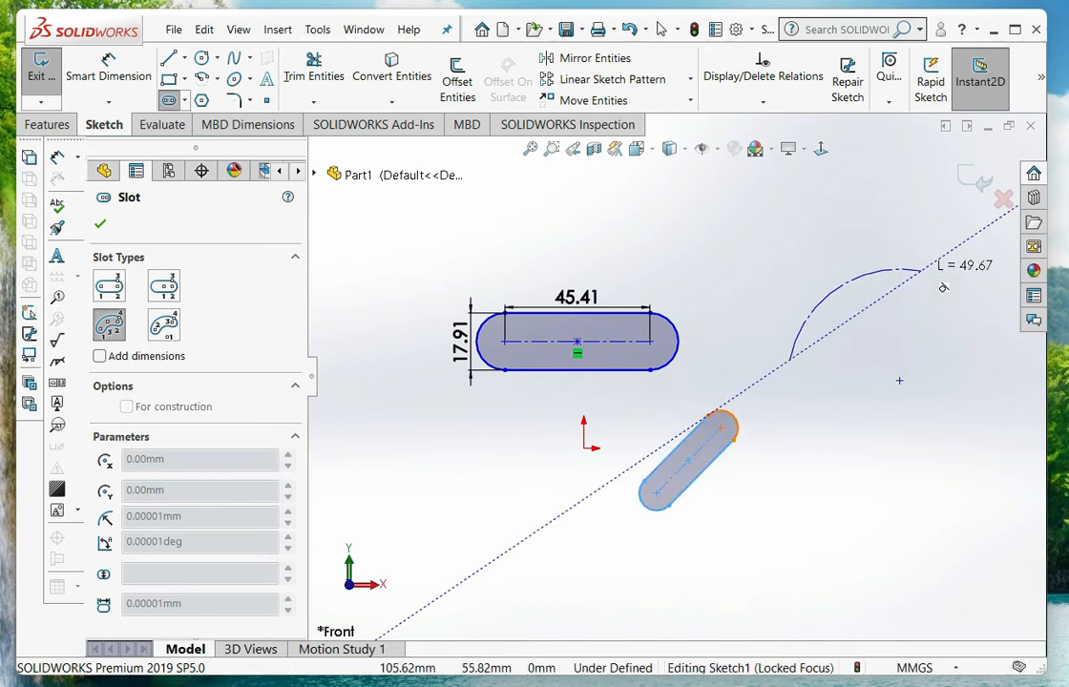
pyautogui.click(921, 270)
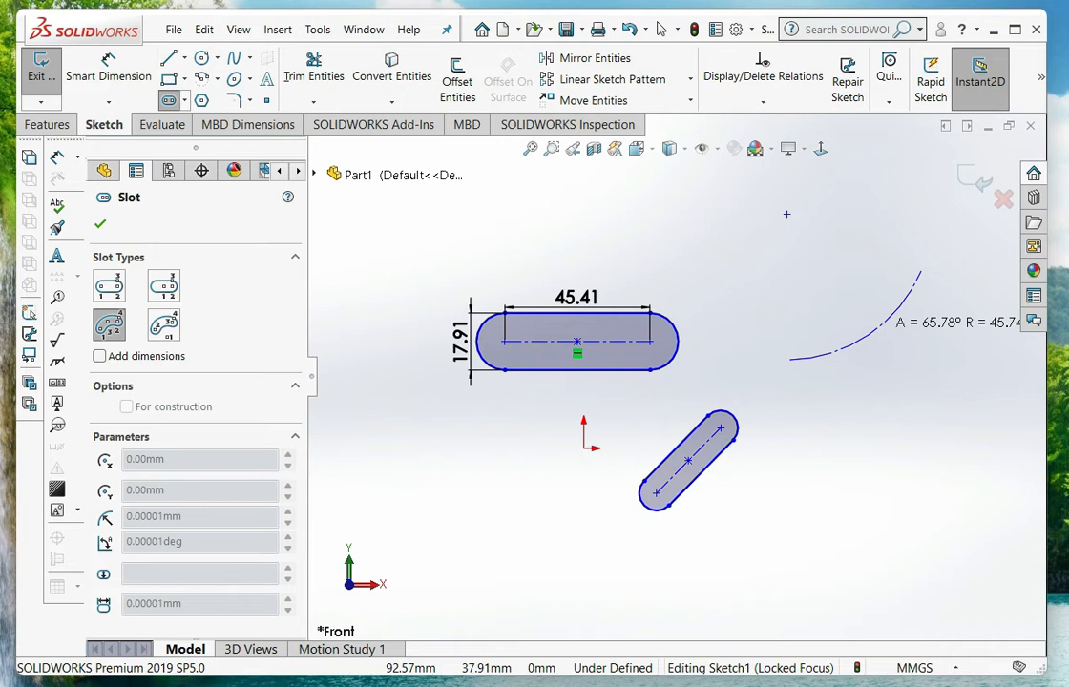
pyautogui.click(880, 326)
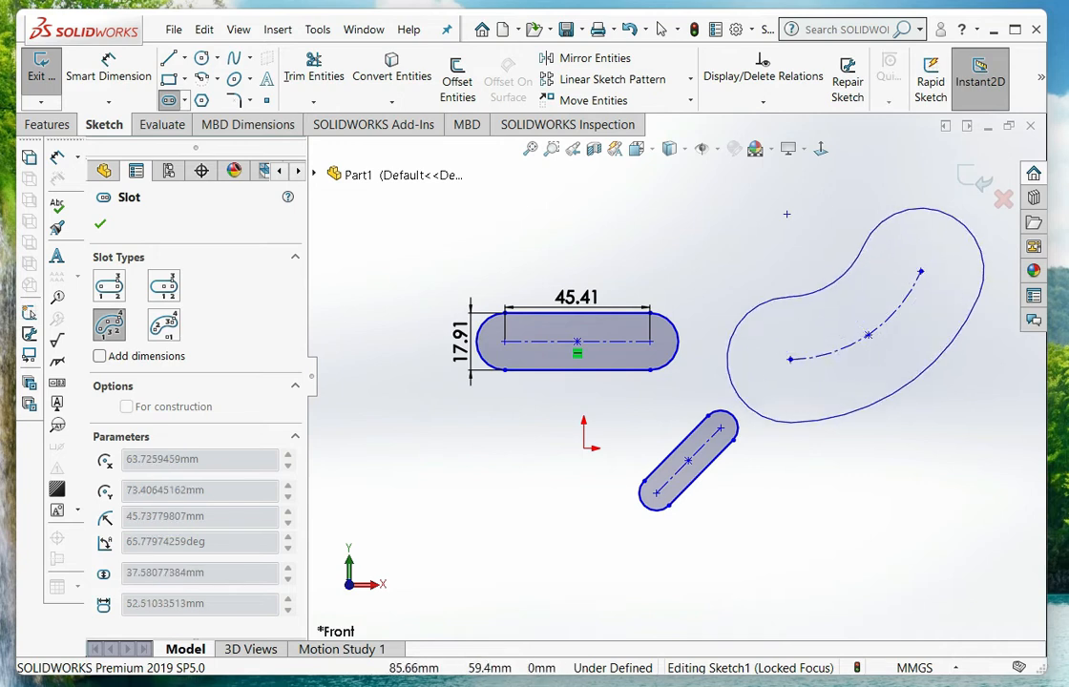
pyautogui.click(871, 301)
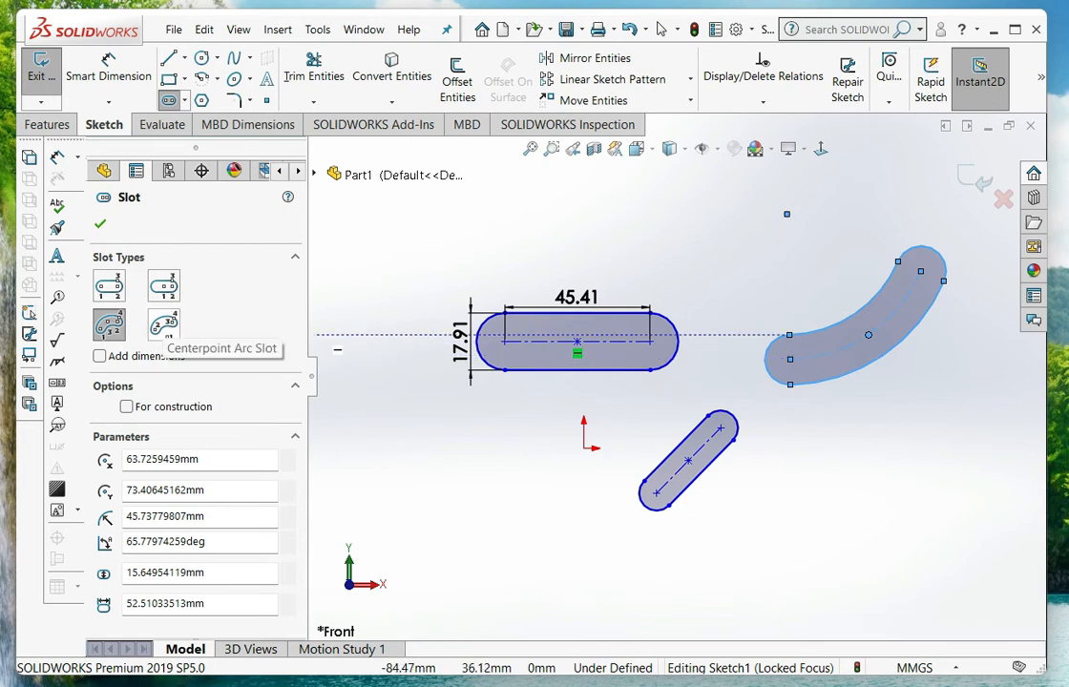
# Sketch a centerpoint arc slot below and left of the origin, with about 24.6 mm radius, 68.4° arc angle and 6.7 mm width
pyautogui.click(164, 324)
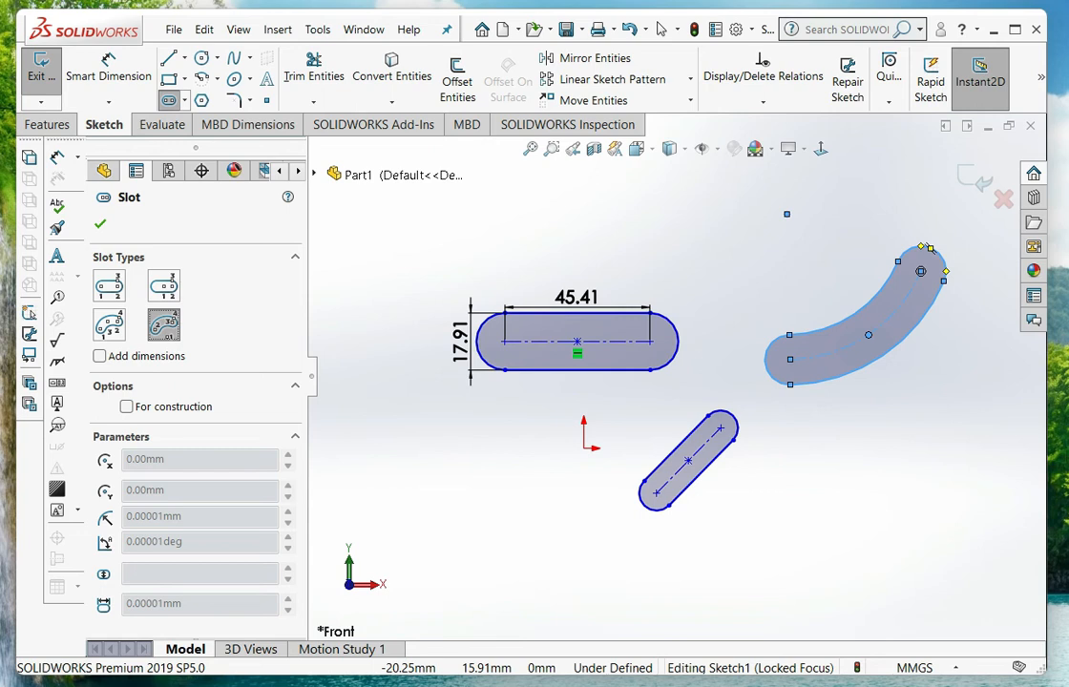
pyautogui.scroll(2, 519, 401)
pyautogui.scroll(-2, 513, 470)
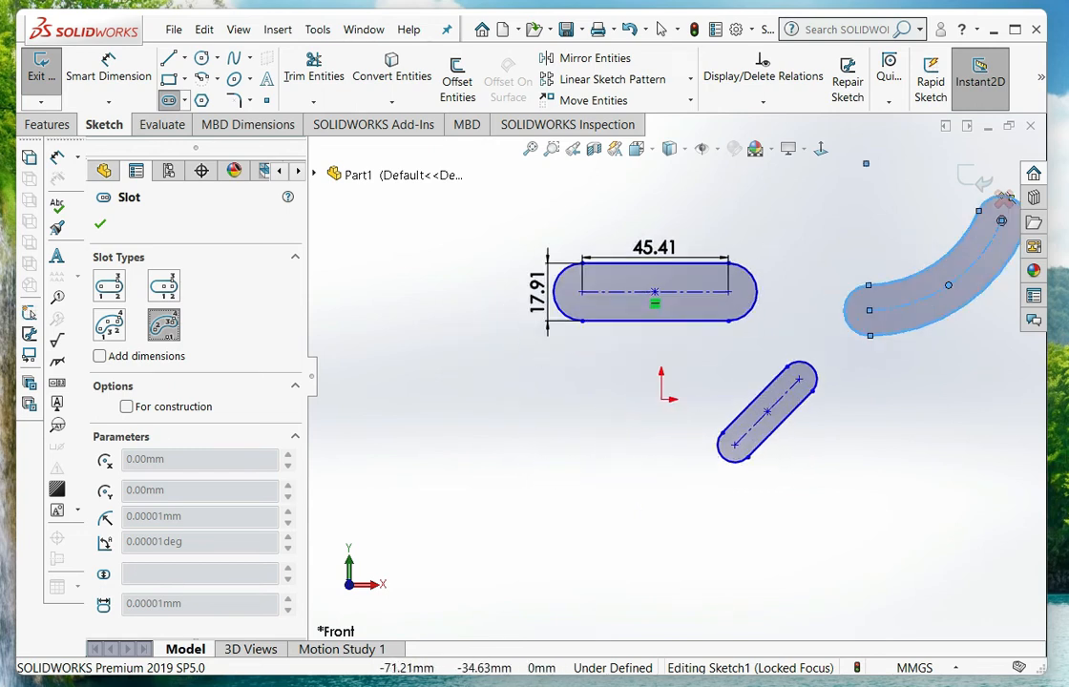
pyautogui.click(539, 517)
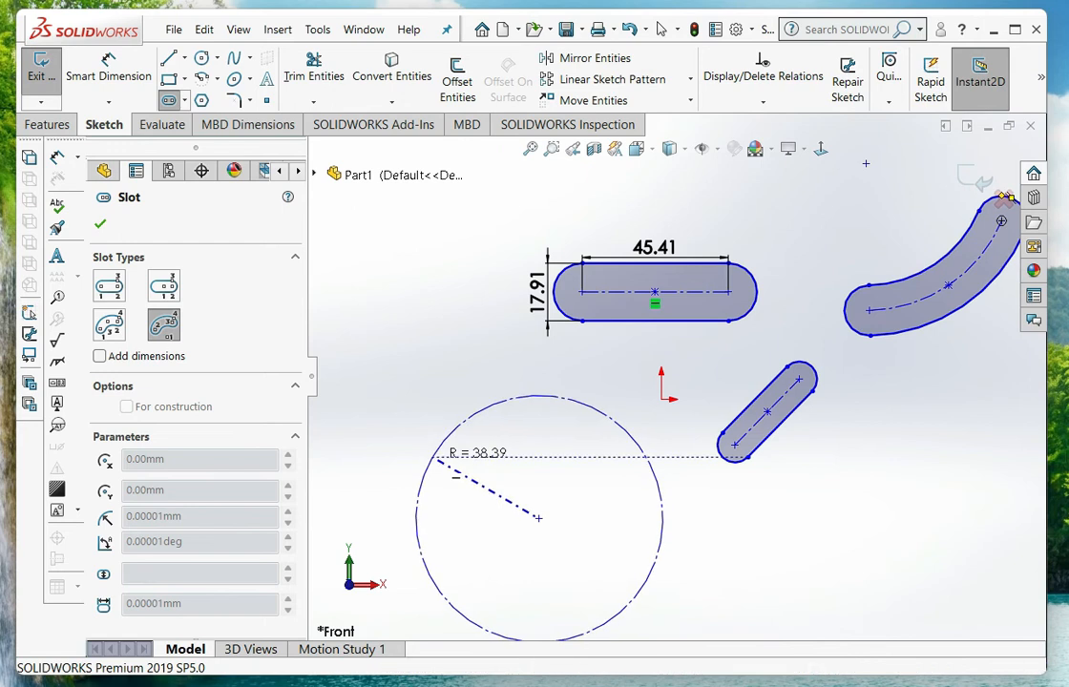
pyautogui.click(568, 443)
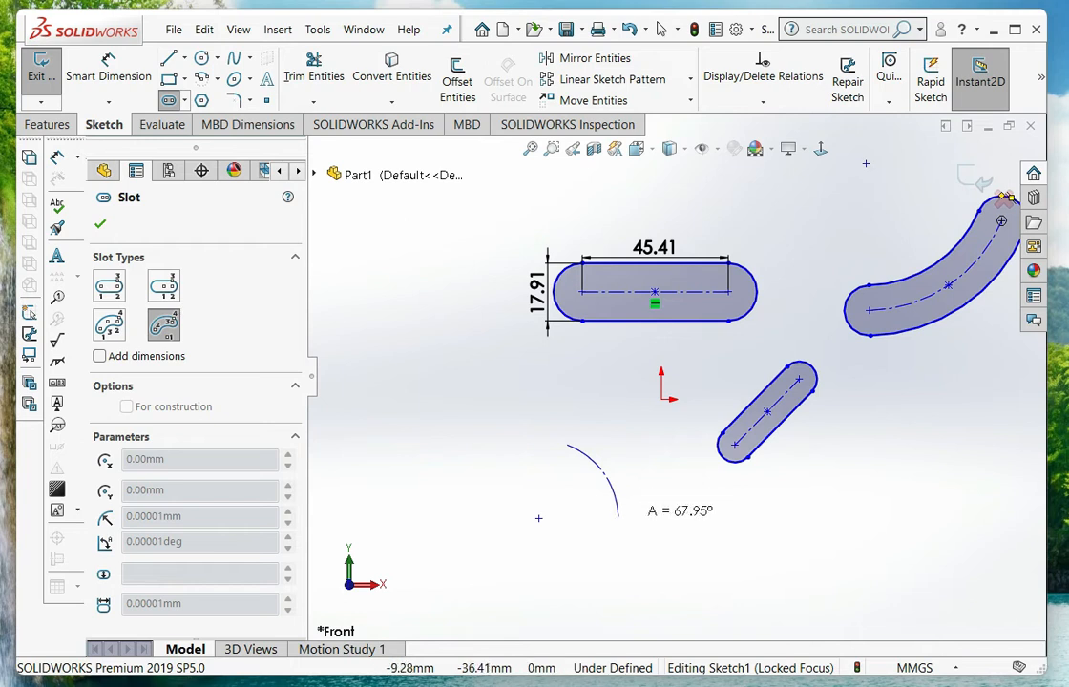
pyautogui.click(618, 516)
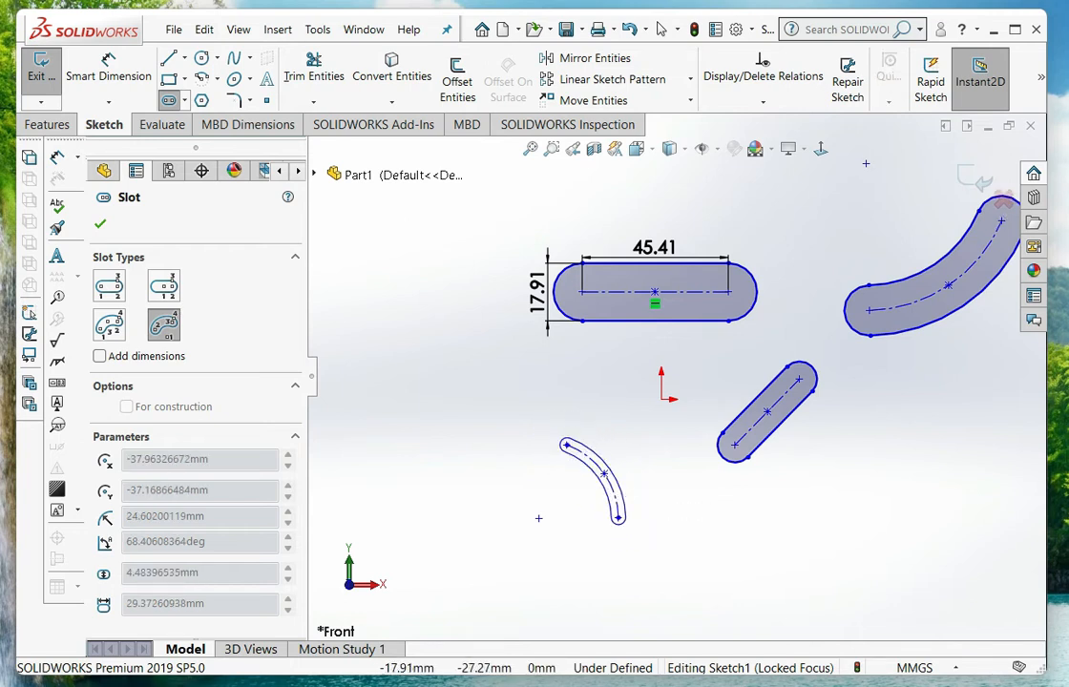
pyautogui.click(566, 443)
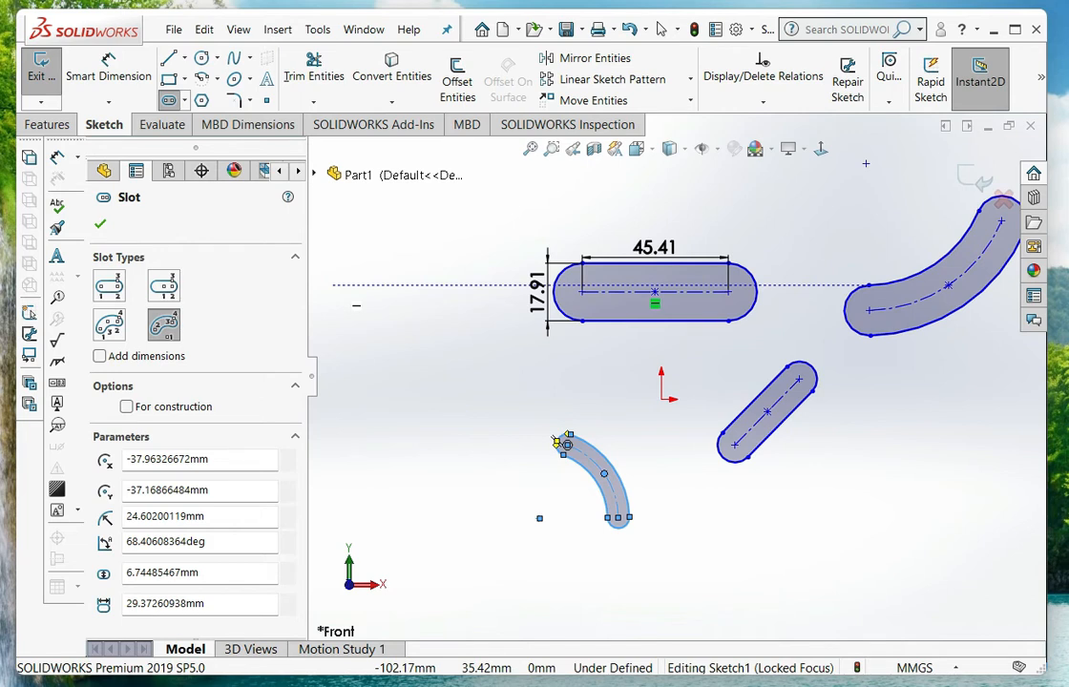
pyautogui.click(101, 224)
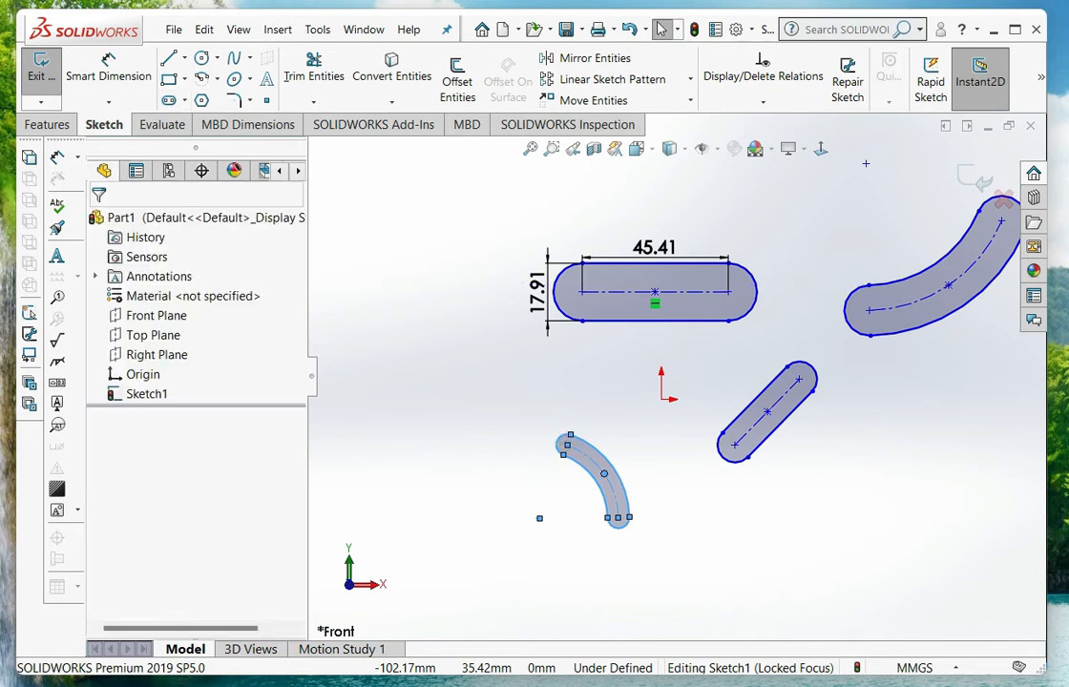
# Delete all four slots together with their dimensions from the sketch
pyautogui.scroll(2, 627, 318)
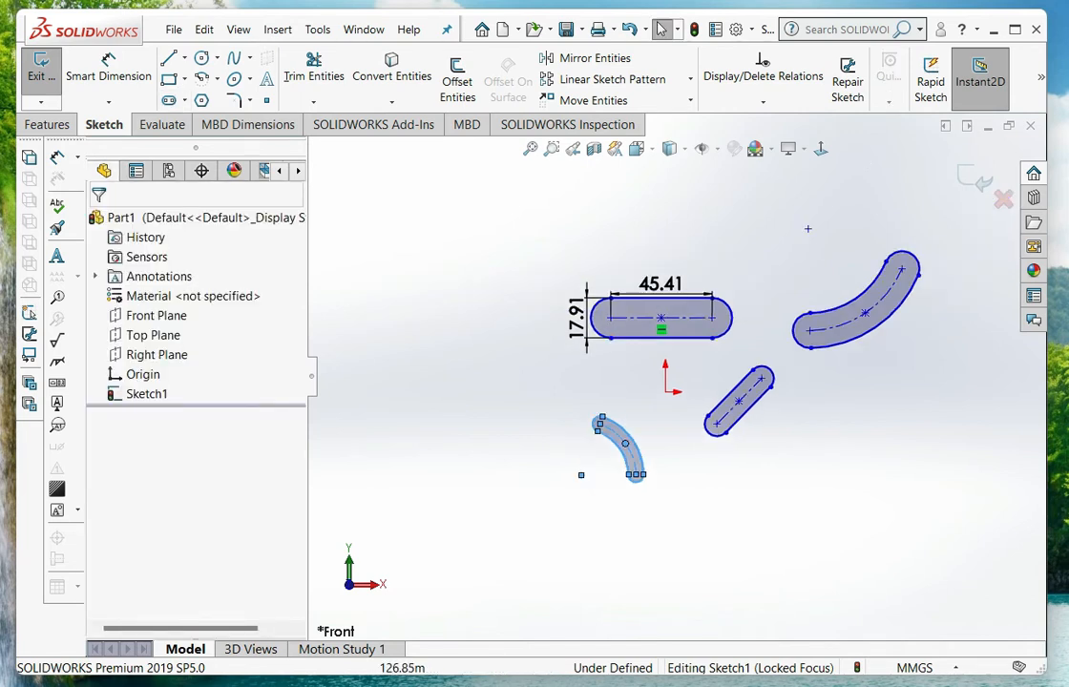
pyautogui.moveTo(948, 217)
pyautogui.mouseDown()
pyautogui.moveTo(792, 353)
pyautogui.moveTo(499, 496)
pyautogui.mouseUp()
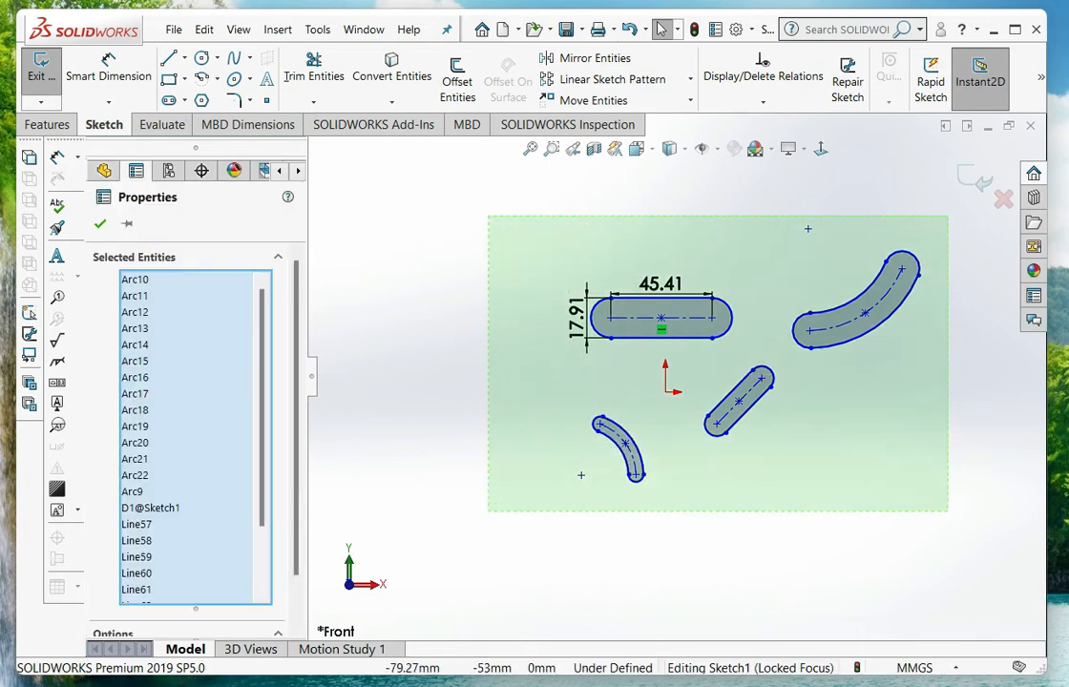
pyautogui.press('Delete')
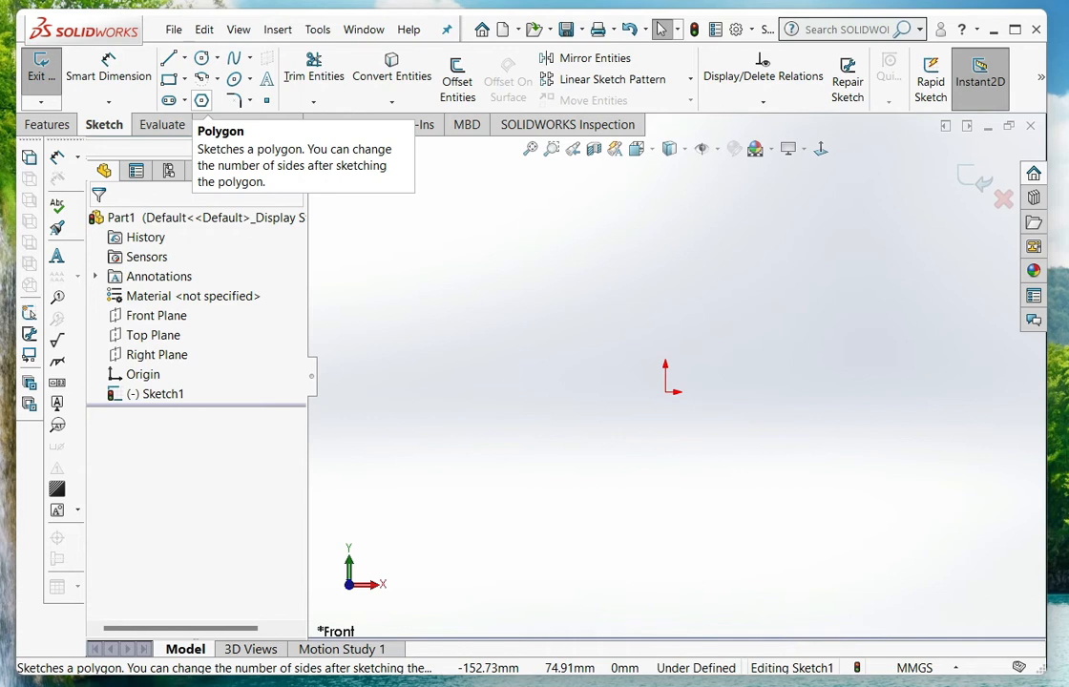
# Sketch an 8-sided polygon left of the origin using an inscribed circle about 83.6 mm in diameter
pyautogui.click(201, 100)
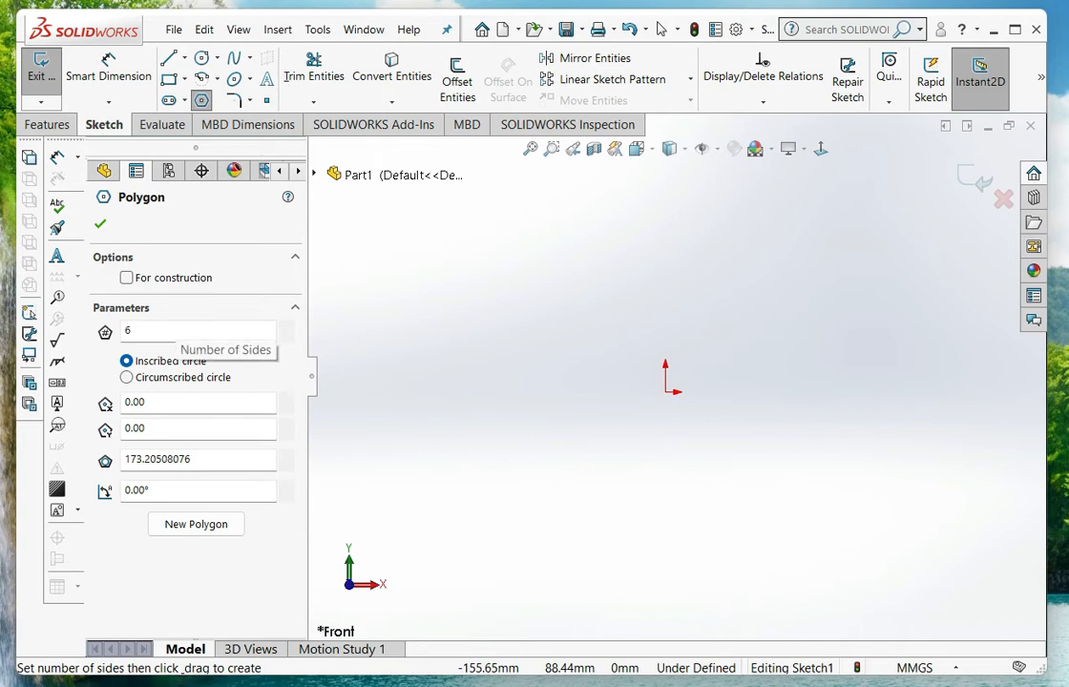
pyautogui.doubleClick(177, 330)
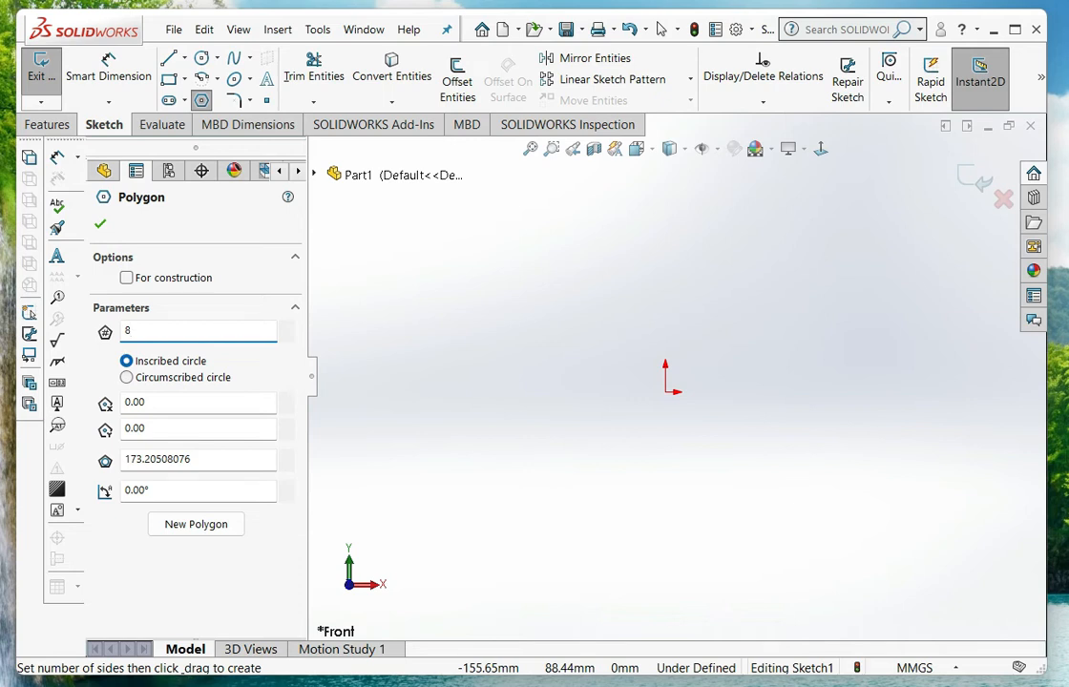
pyautogui.moveTo(525, 385); pyautogui.dragTo(588, 307)
pyautogui.scroll(-2, 544, 325)
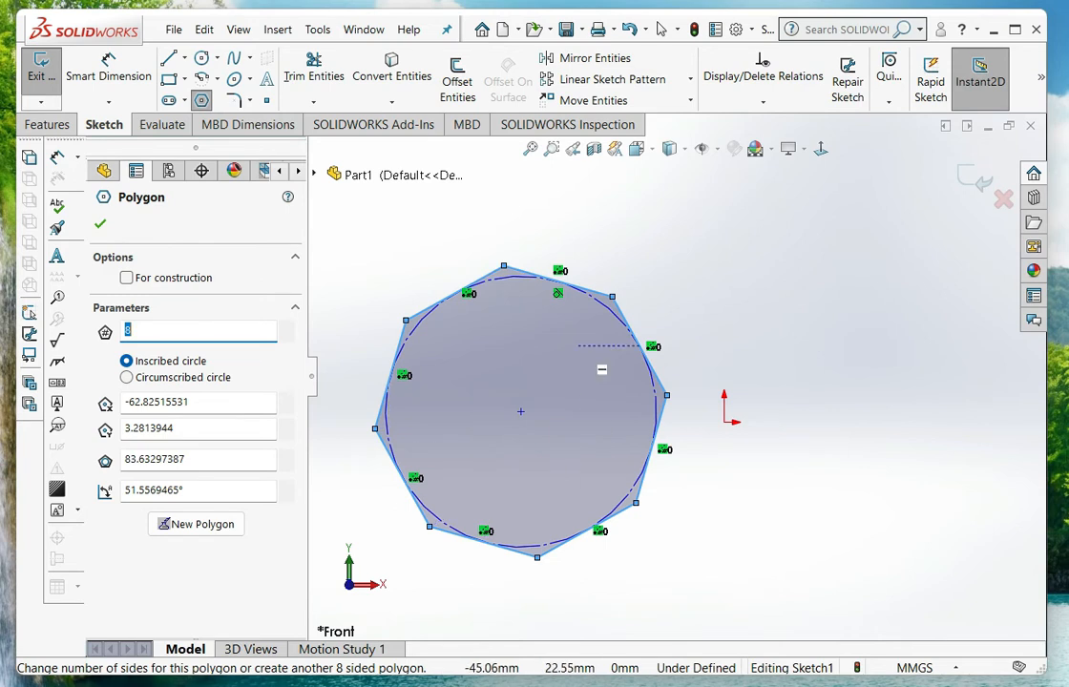
# Switch the octagon between circumscribed and inscribed circle to compare them, ending with the circumscribed circle
pyautogui.click(126, 377)
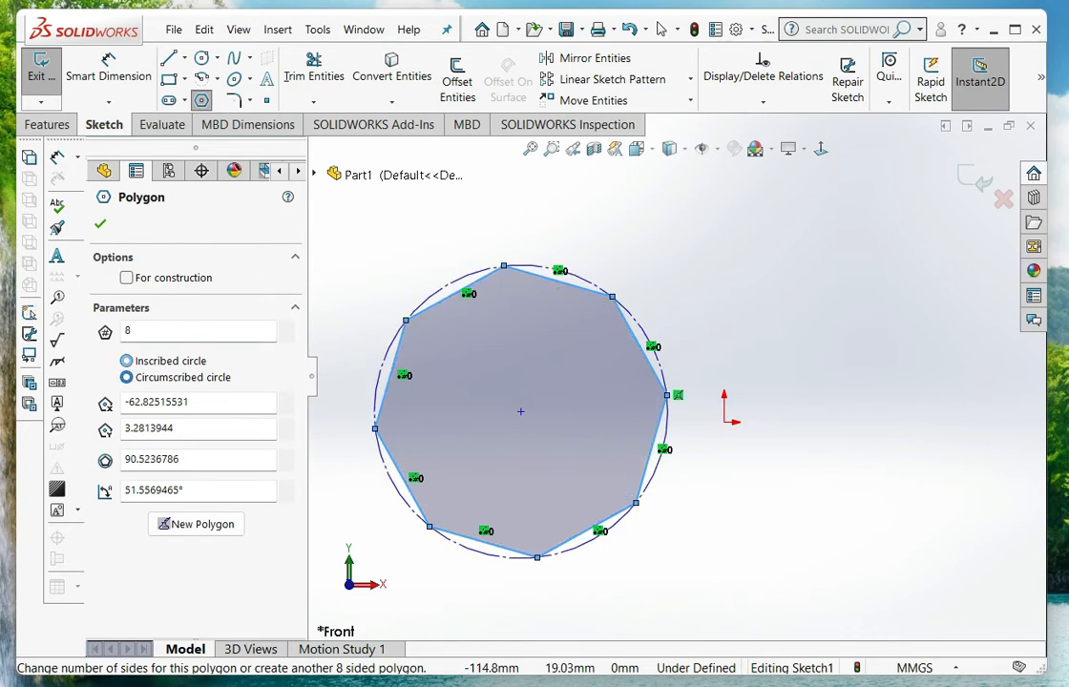
pyautogui.click(126, 361)
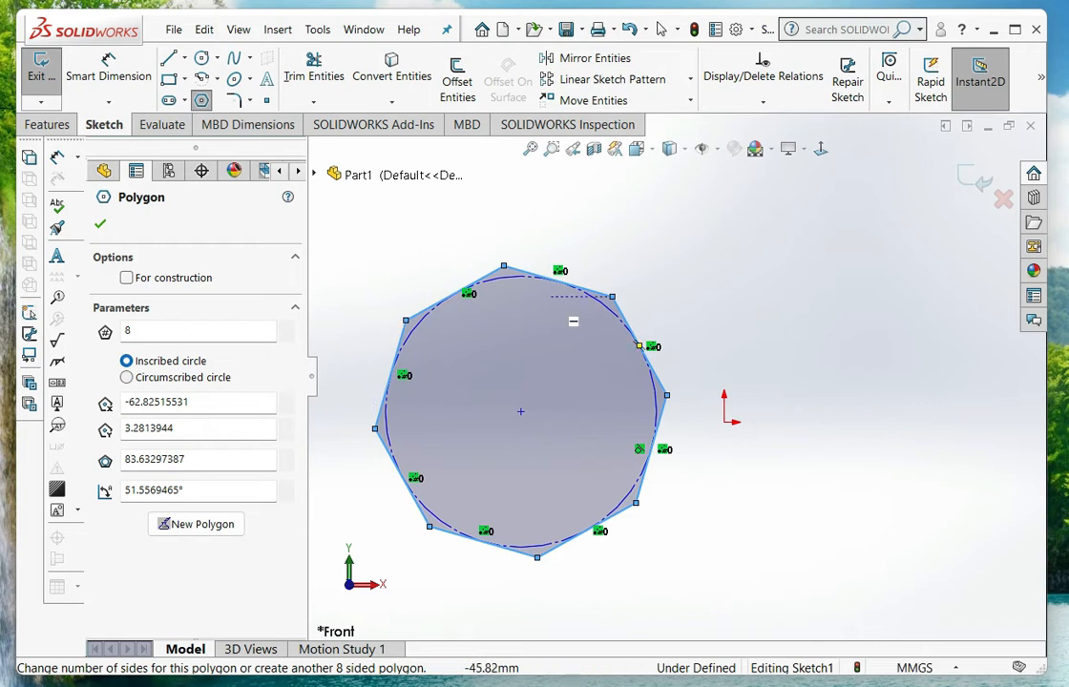
pyautogui.scroll(-2, 453, 401)
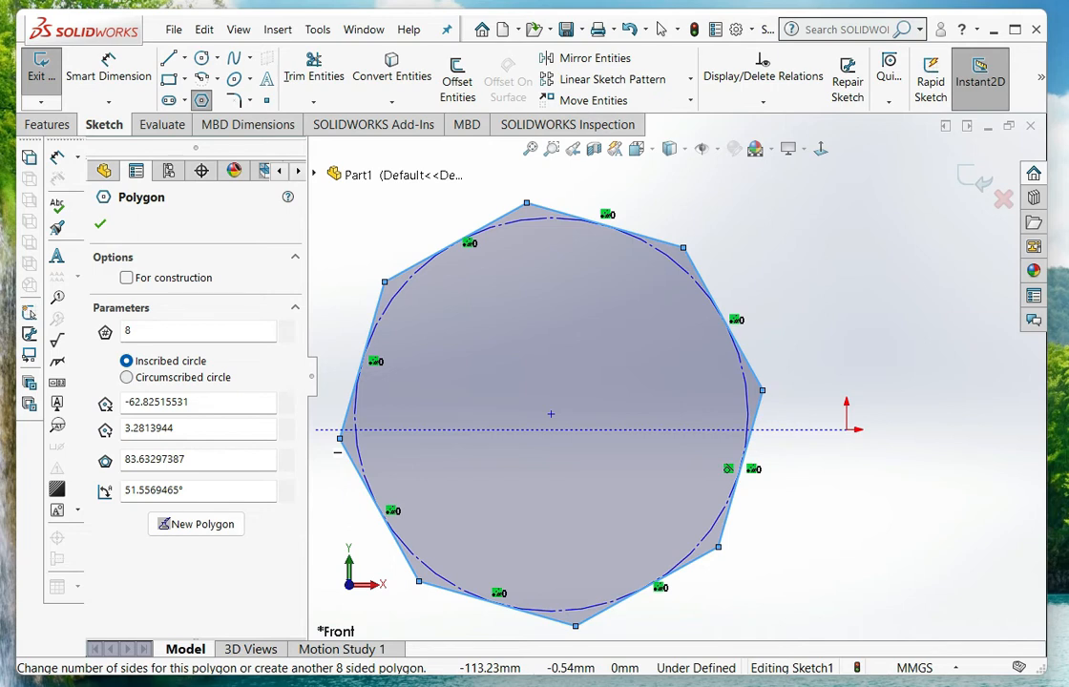
pyautogui.click(126, 378)
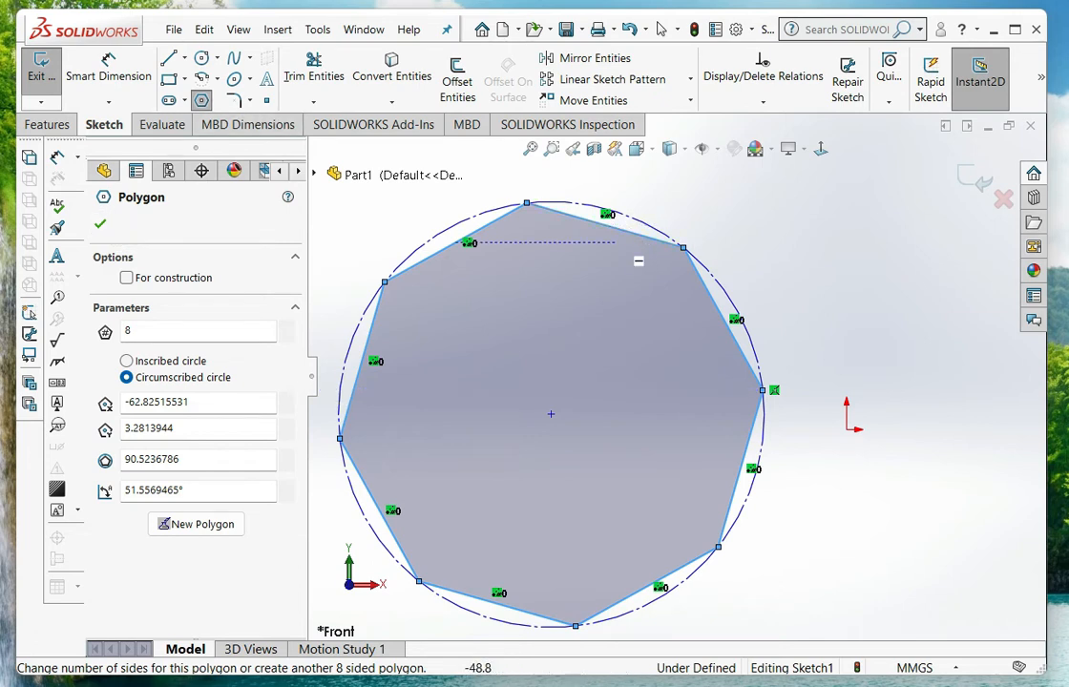
# Switch the octagon left of the origin back to an inscribed circle
pyautogui.scroll(2, 694, 304)
pyautogui.scroll(1, 679, 373)
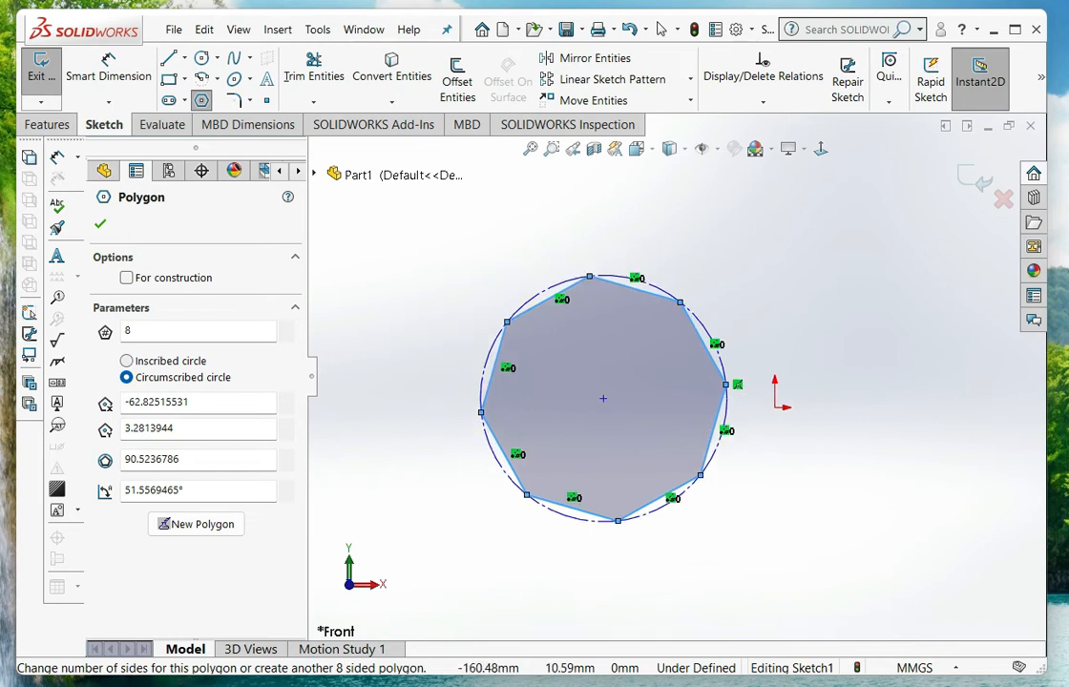
pyautogui.click(127, 360)
pyautogui.scroll(2, 523, 373)
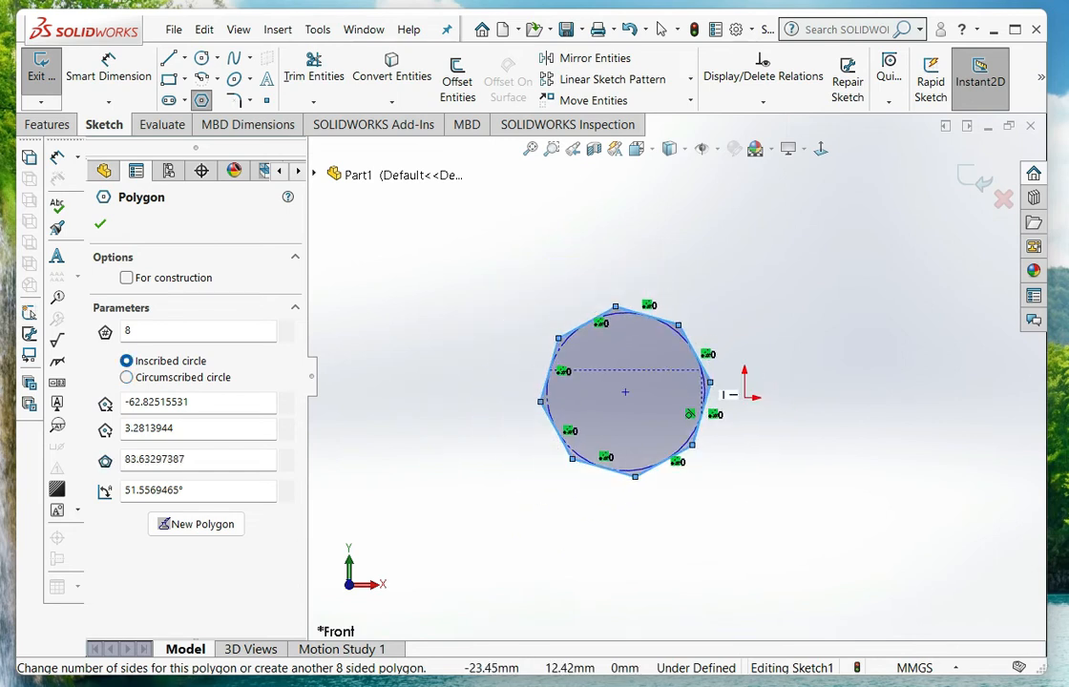
# Sketch a second 8-sided polygon above and right of the origin, using an inscribed circle about 46.4 mm in diameter
pyautogui.scroll(-3, 718, 374)
pyautogui.scroll(-3, 849, 330)
pyautogui.click(898, 280)
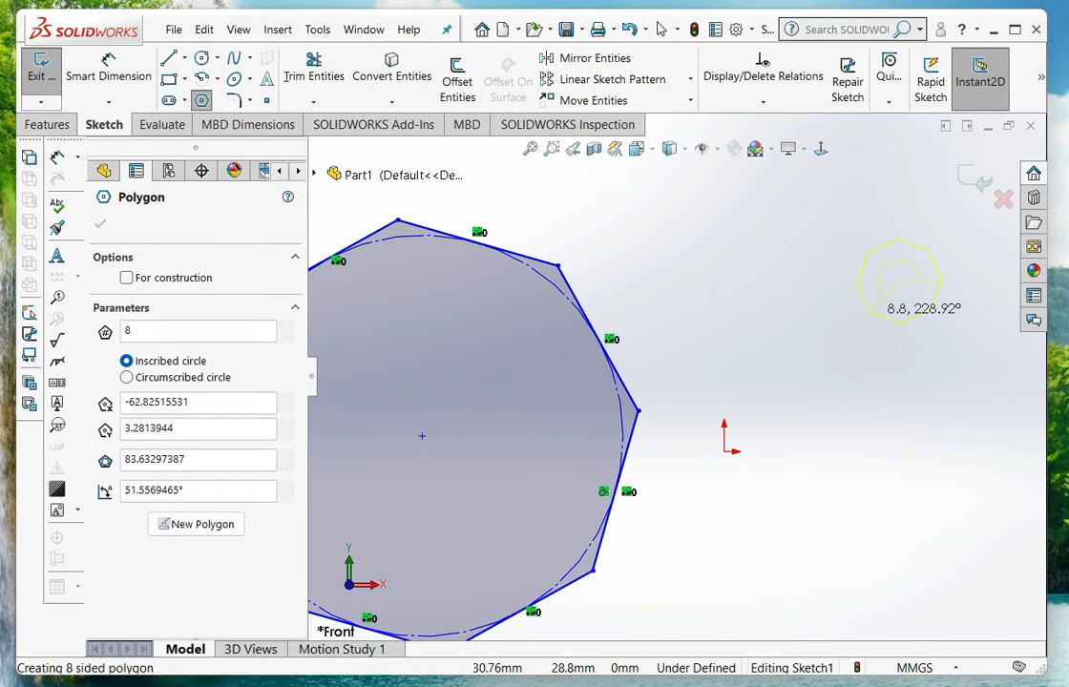
pyautogui.click(829, 380)
pyautogui.scroll(2, 640, 401)
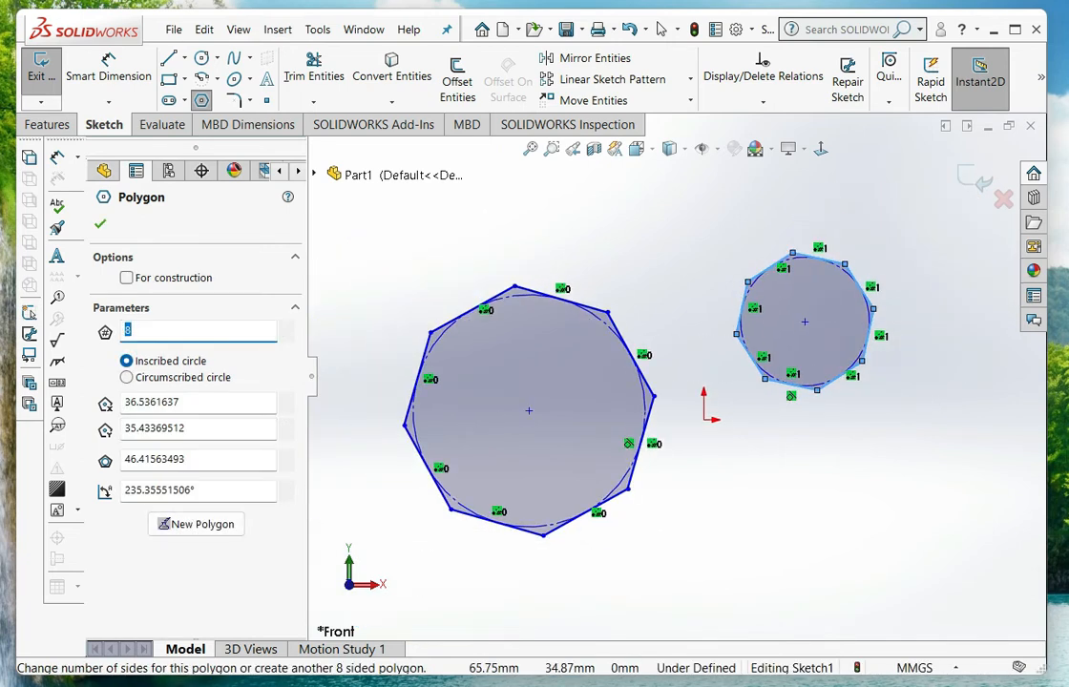
# Switch the second octagon to a circumscribed circle and close its polygon settings
pyautogui.scroll(-2, 763, 358)
pyautogui.click(127, 377)
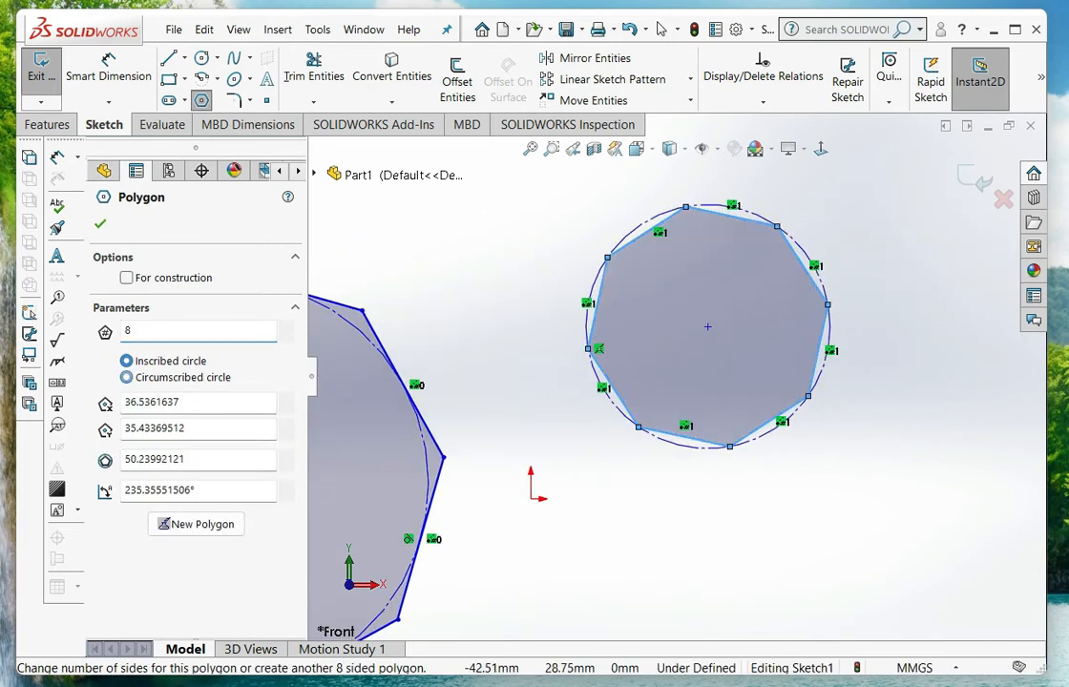
pyautogui.scroll(2, 699, 351)
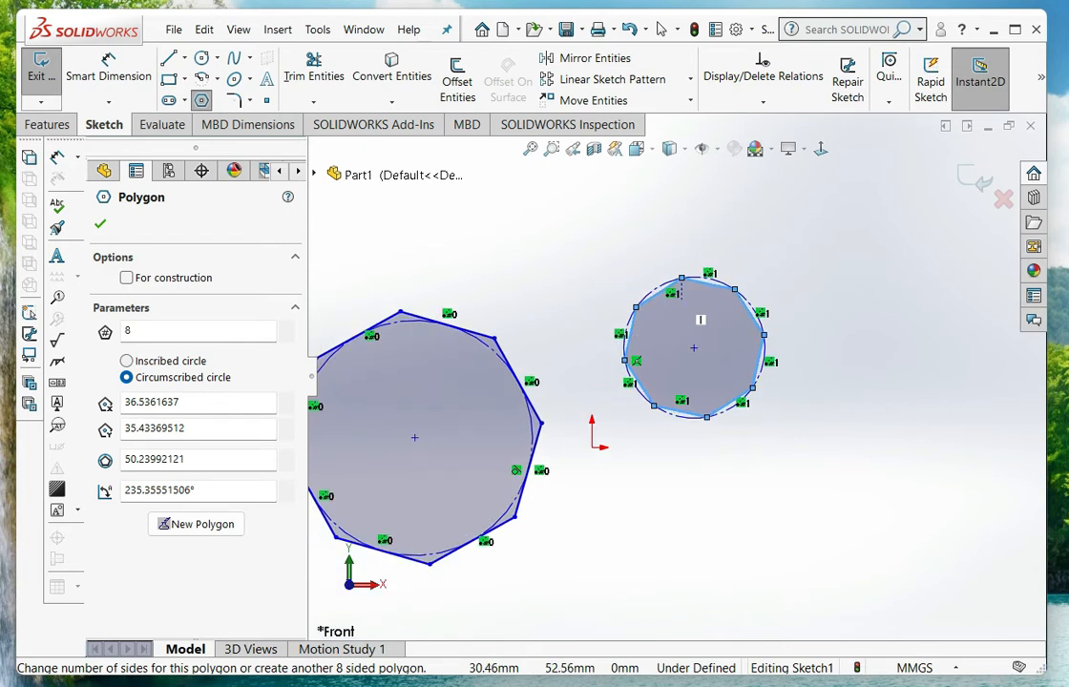
pyautogui.scroll(-2, 721, 353)
pyautogui.scroll(4, 572, 343)
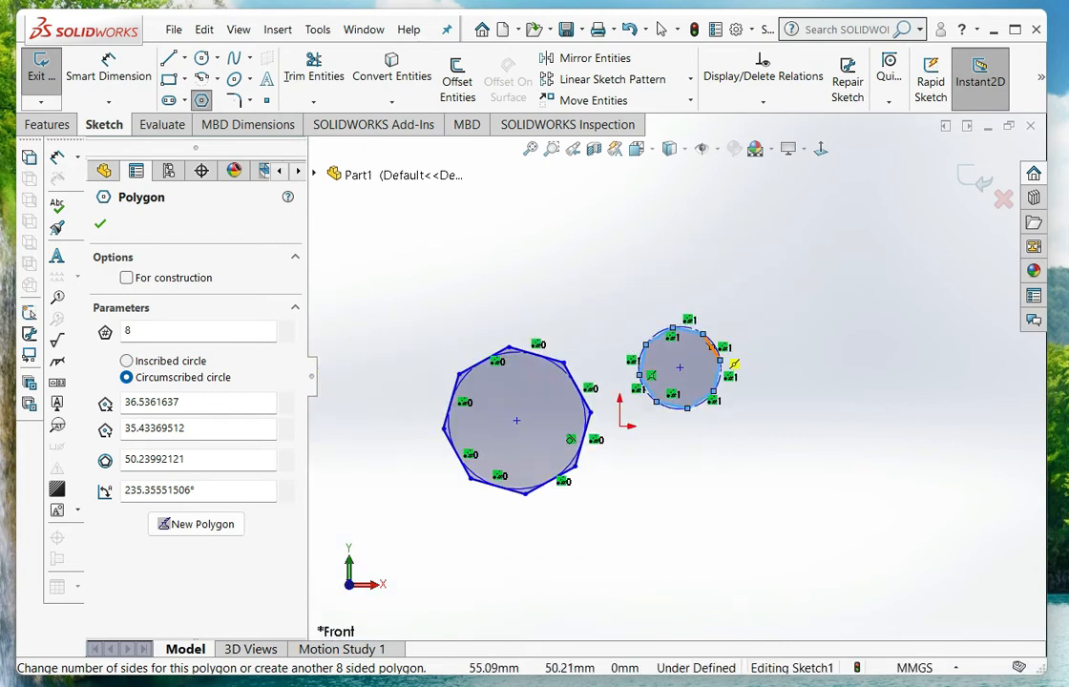
pyautogui.scroll(-3, 594, 365)
pyautogui.scroll(-1, 583, 401)
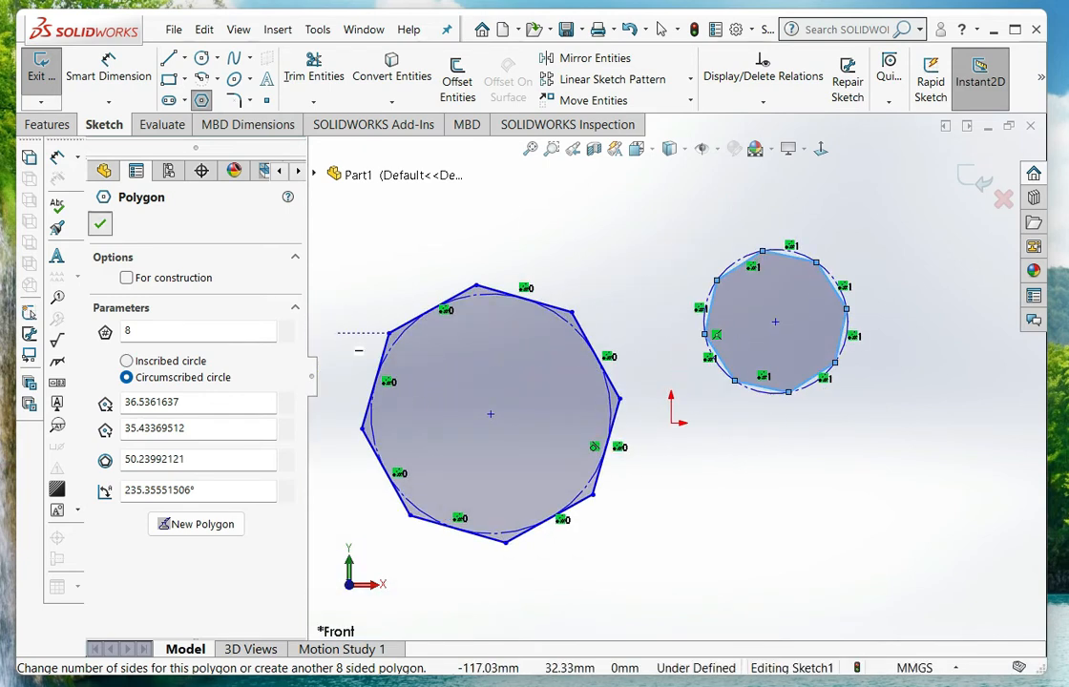
pyautogui.press('Escape')
pyautogui.scroll(-2, 584, 392)
pyautogui.scroll(3, 835, 439)
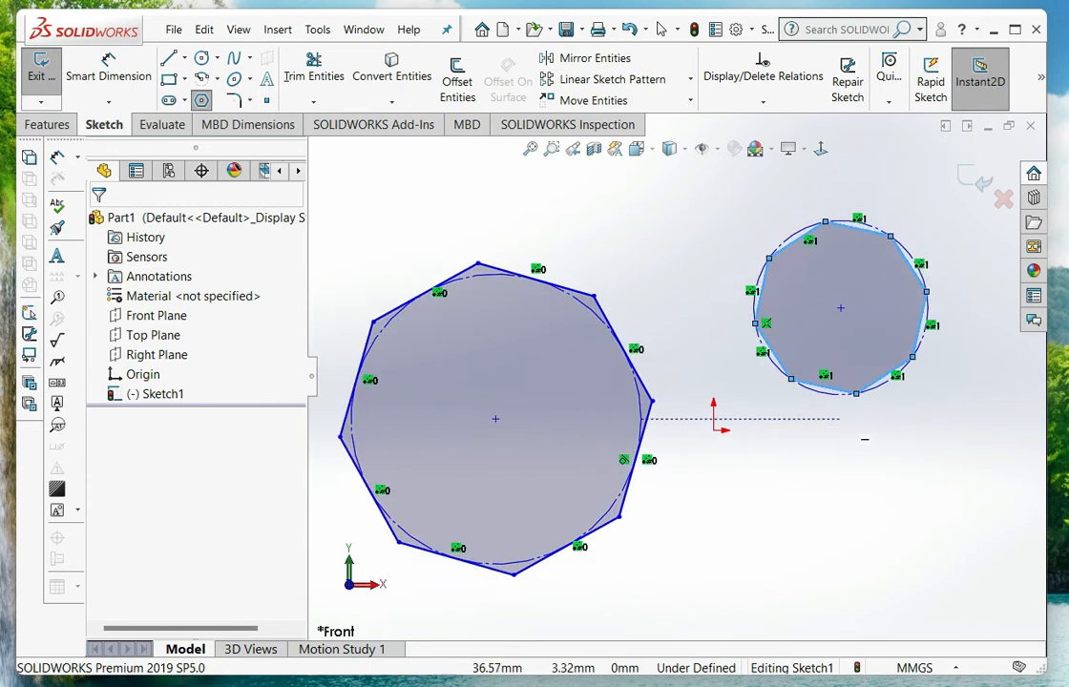
pyautogui.scroll(-1, 769, 518)
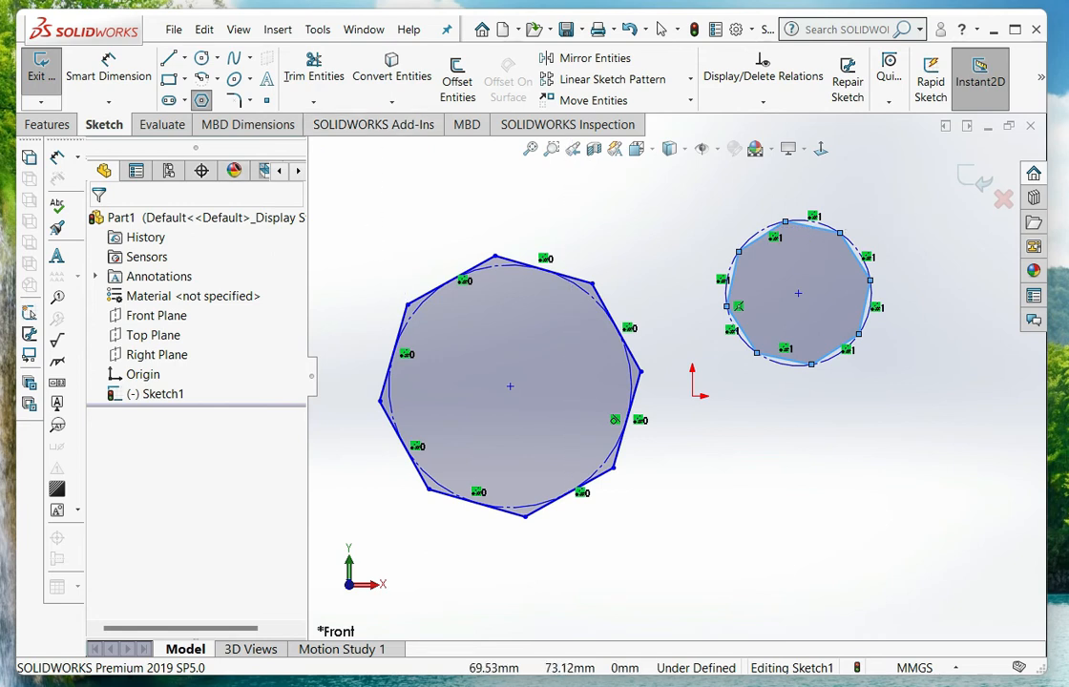
# Delete both octagons together with their construction circles from the sketch
pyautogui.click(661, 29)
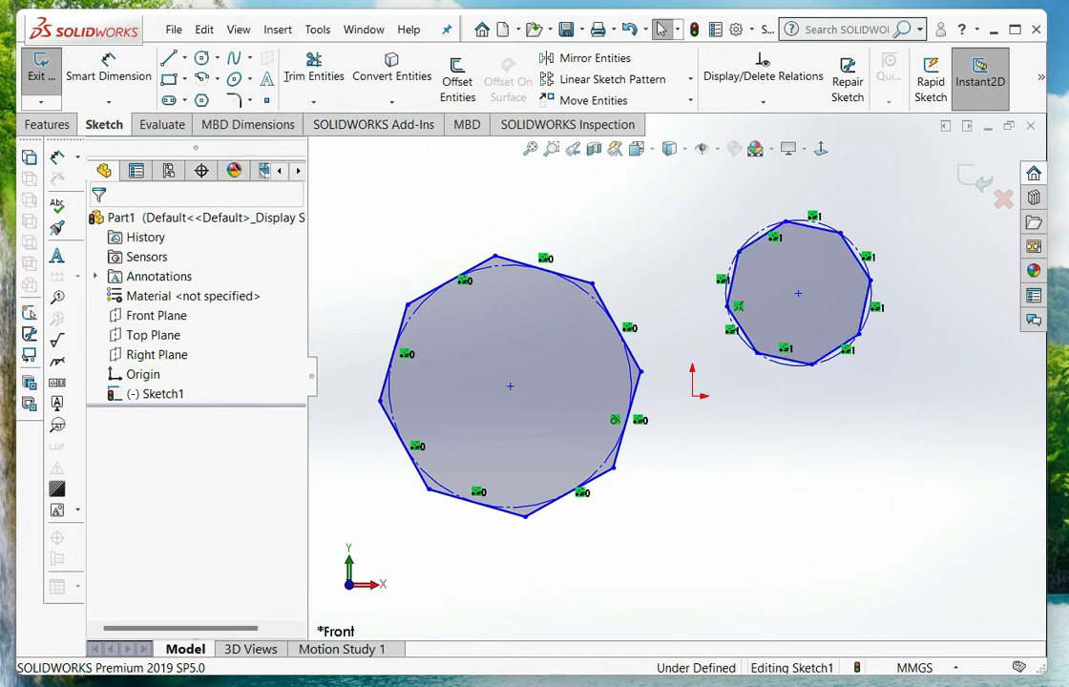
pyautogui.moveTo(916, 193); pyautogui.dragTo(363, 562)
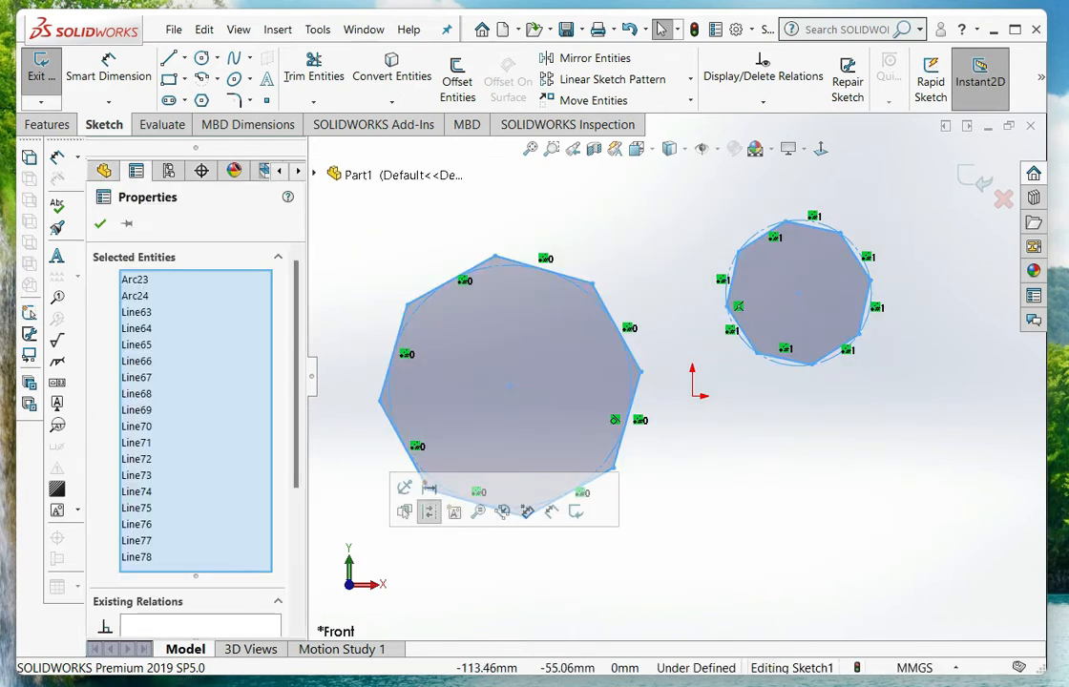
pyautogui.press('Delete')
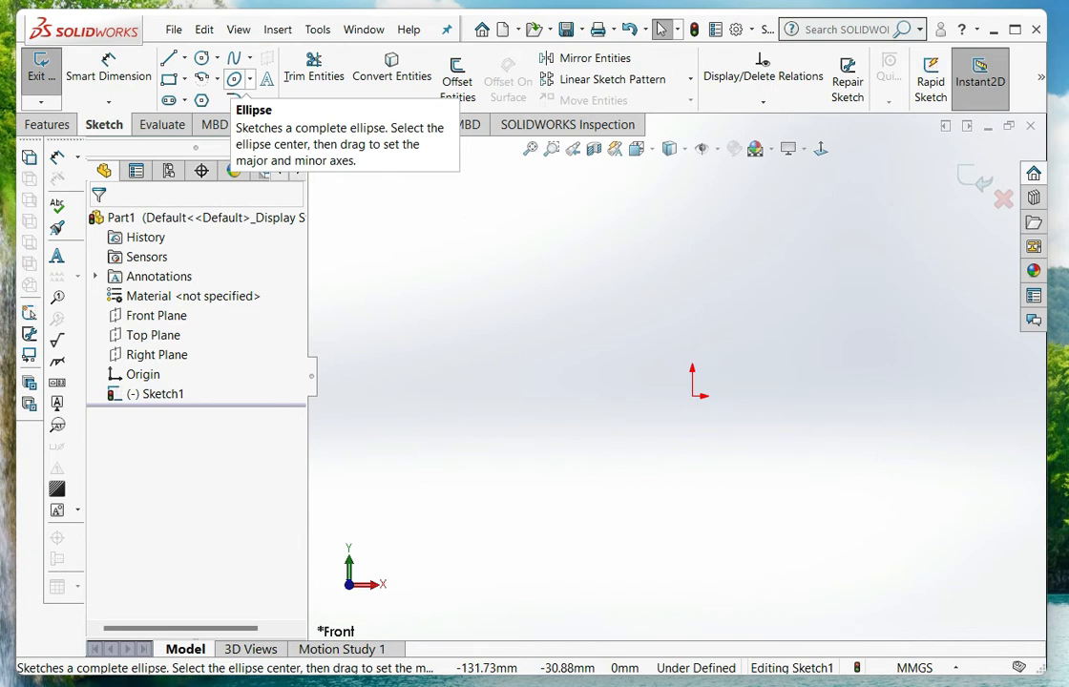
# Sketch an upright full ellipse left of the origin with radii of about 55.1 mm and 28.7 mm
pyautogui.click(249, 79)
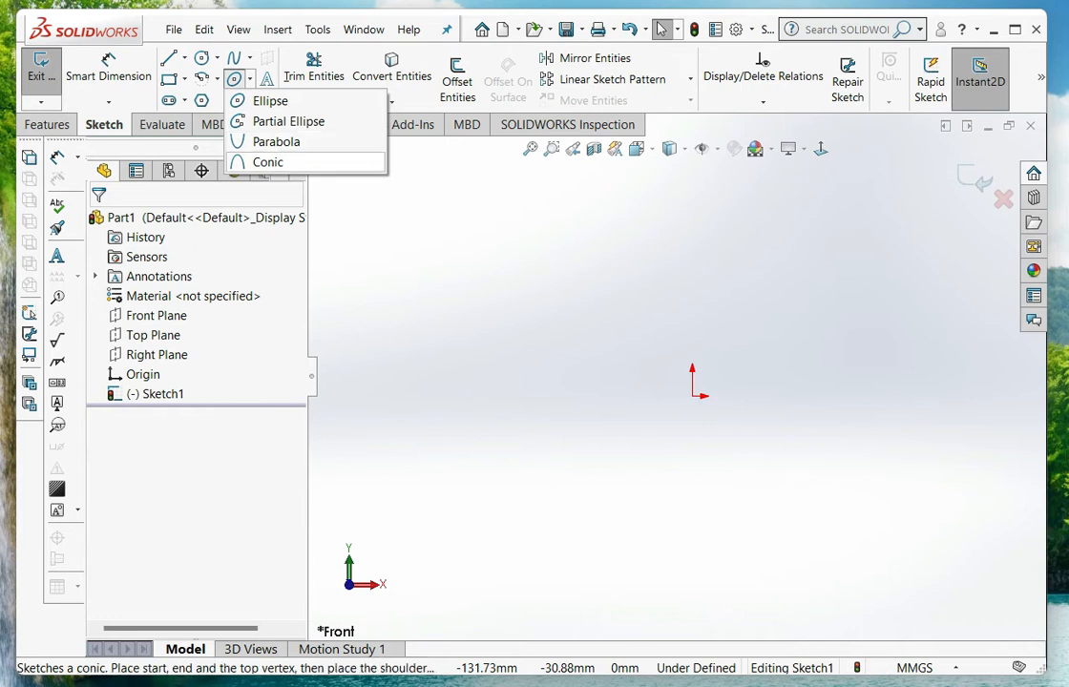
pyautogui.click(270, 100)
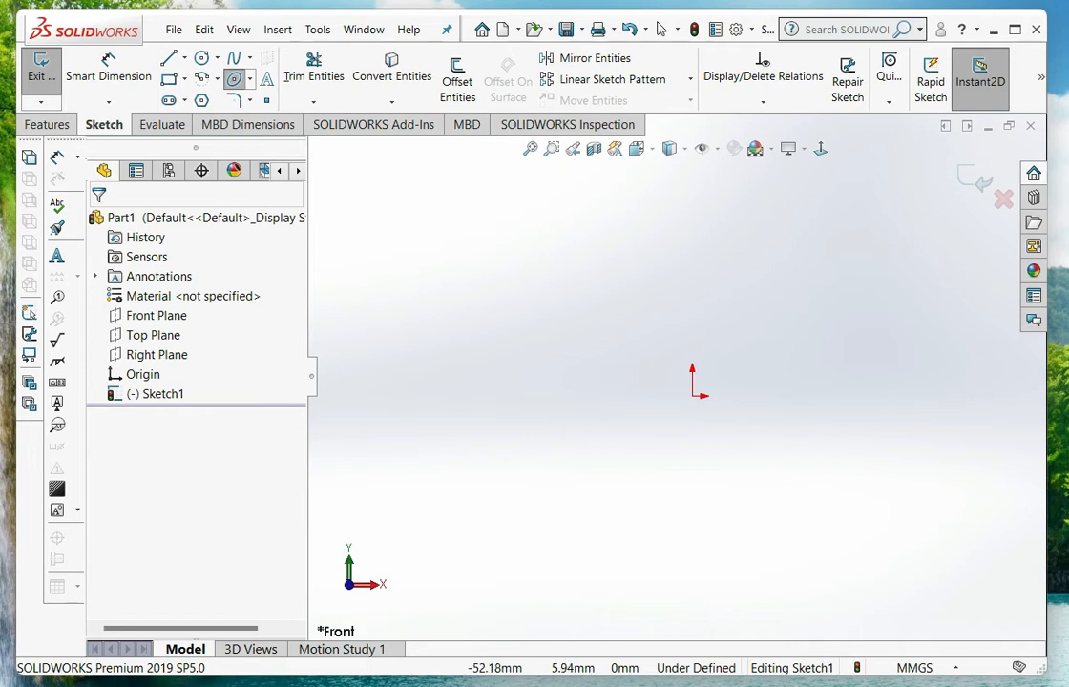
pyautogui.click(541, 378)
pyautogui.click(624, 378)
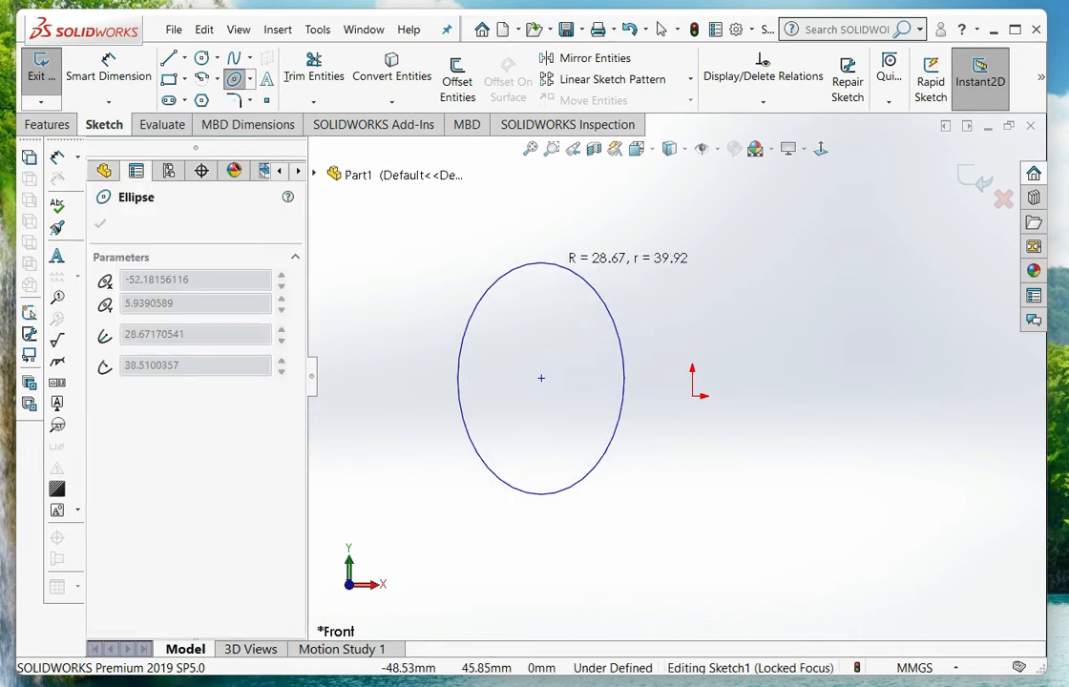
pyautogui.click(553, 219)
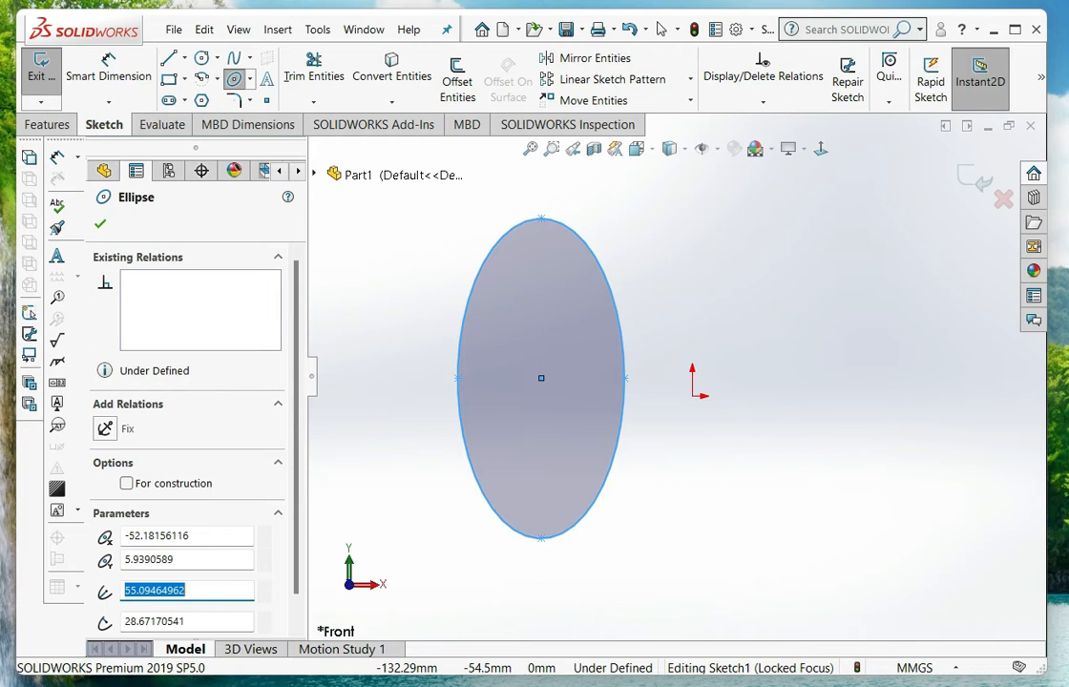
# Sketch a partial ellipse right of the origin, open toward the origin, with radii of about 39.1 mm horizontally and 68.3 mm vertically
pyautogui.click(250, 79)
pyautogui.click(250, 79)
pyautogui.click(250, 79)
pyautogui.click(250, 79)
pyautogui.click(250, 79)
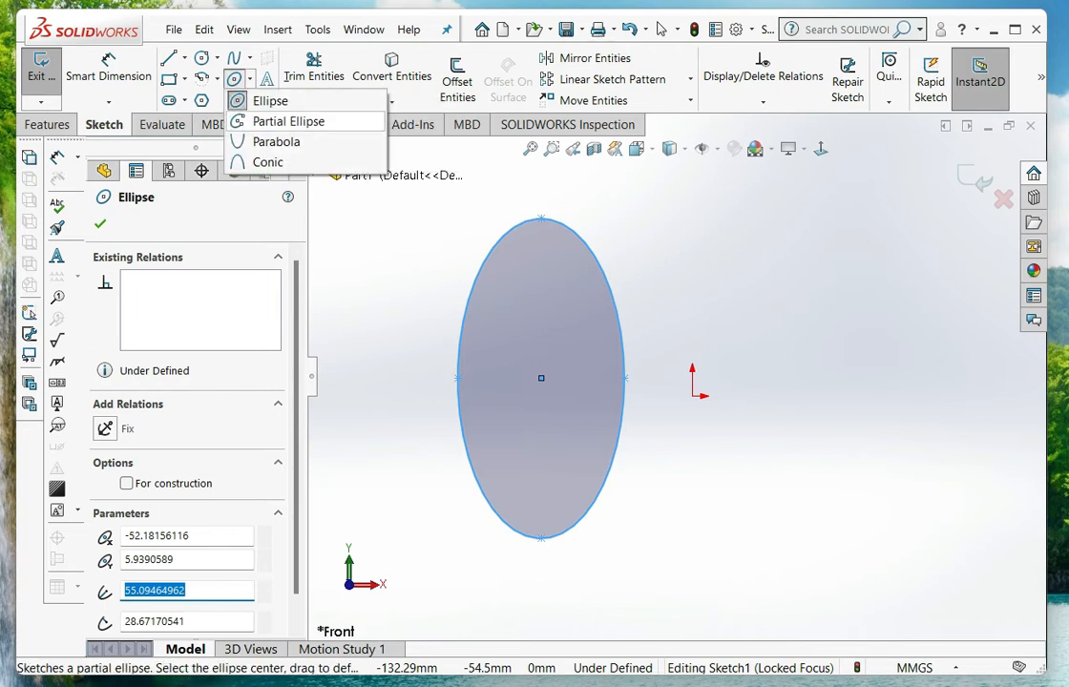
pyautogui.press('Escape')
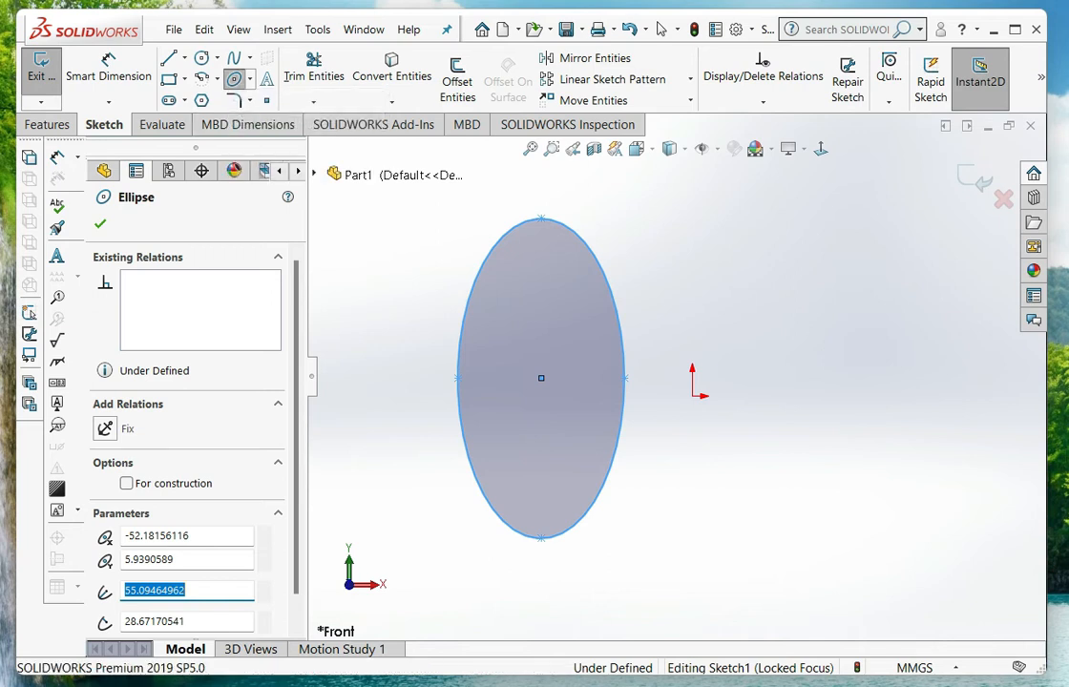
pyautogui.click(857, 408)
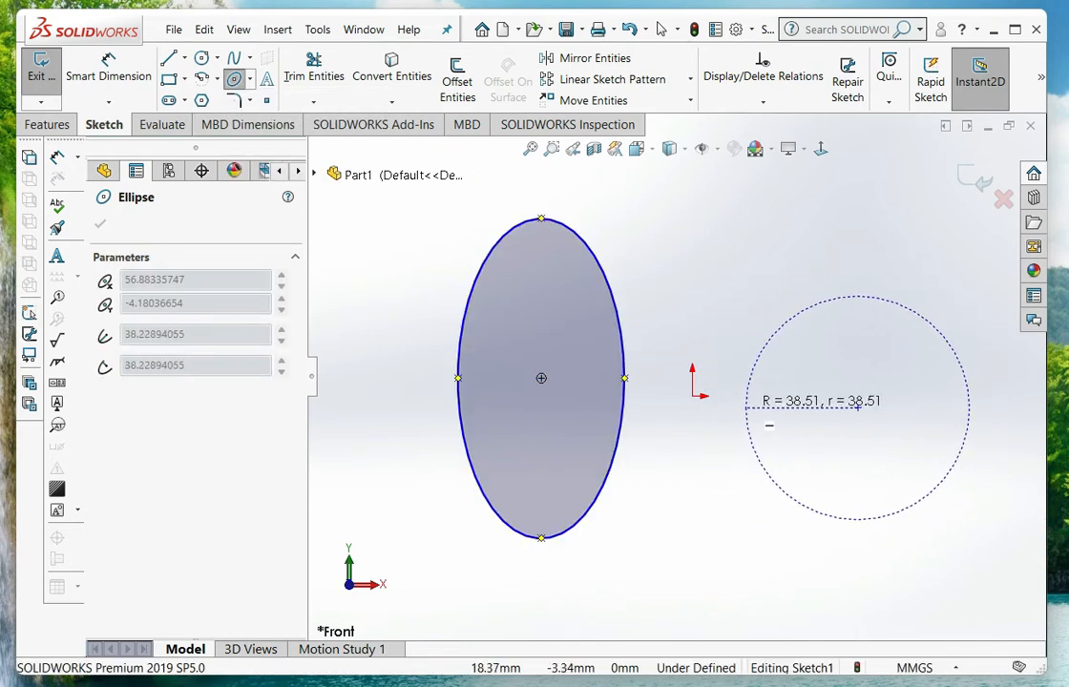
pyautogui.click(745, 407)
pyautogui.click(839, 213)
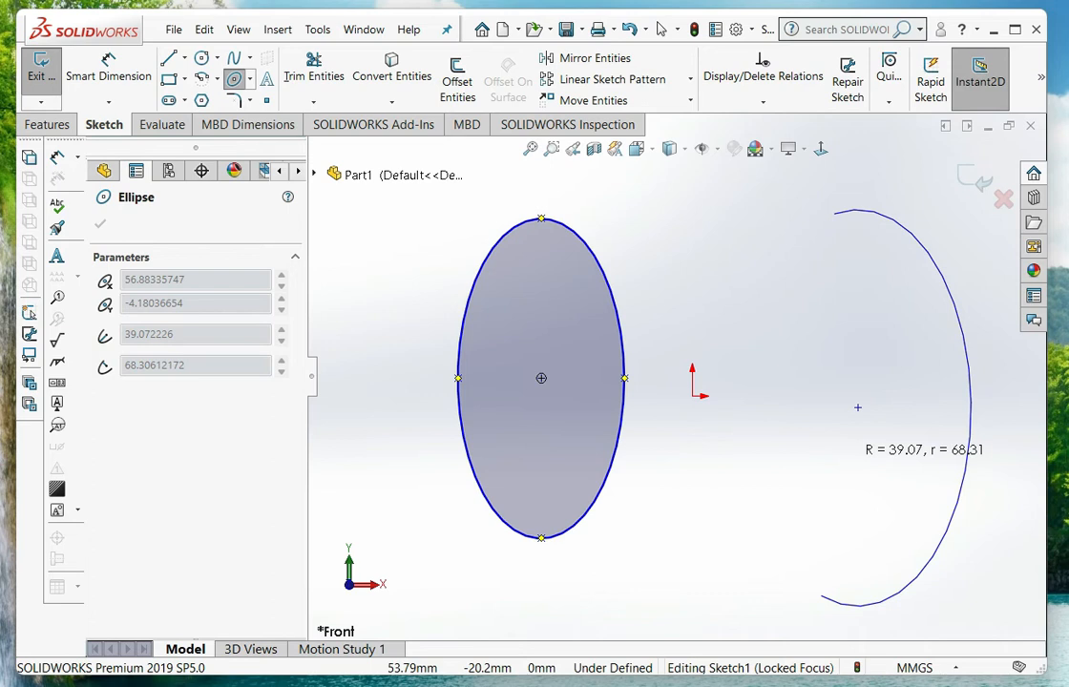
pyautogui.click(821, 597)
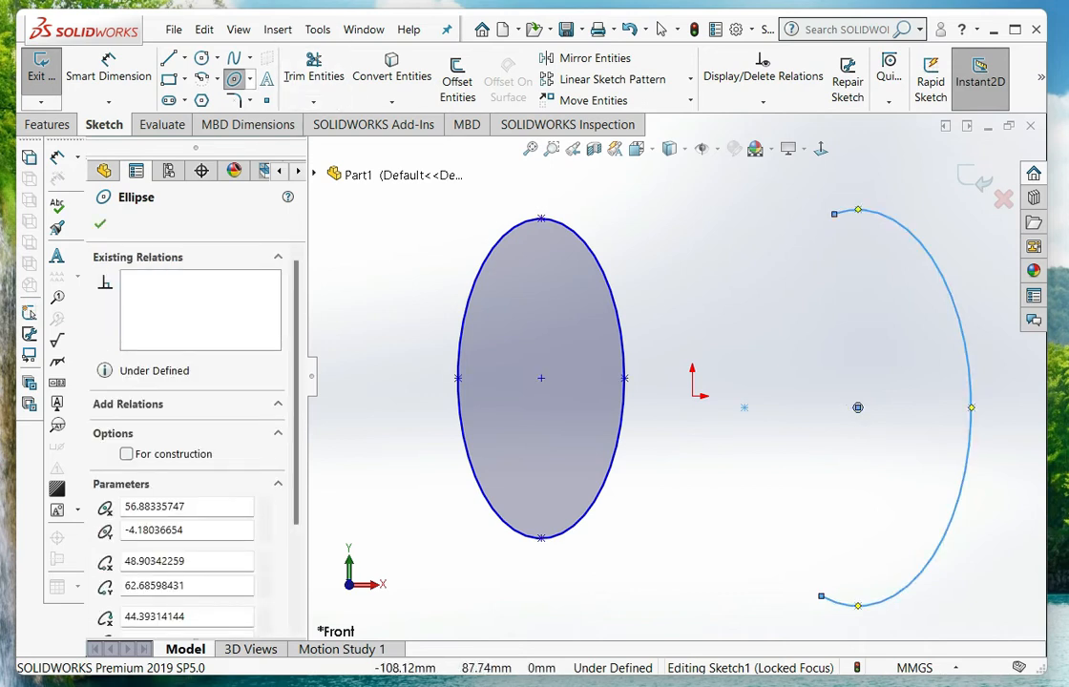
# Sketch a downward-opening parabola over both ellipses, with its focus above the origin, about 80.1 mm from focus to apex, and a longer left side
pyautogui.click(249, 79)
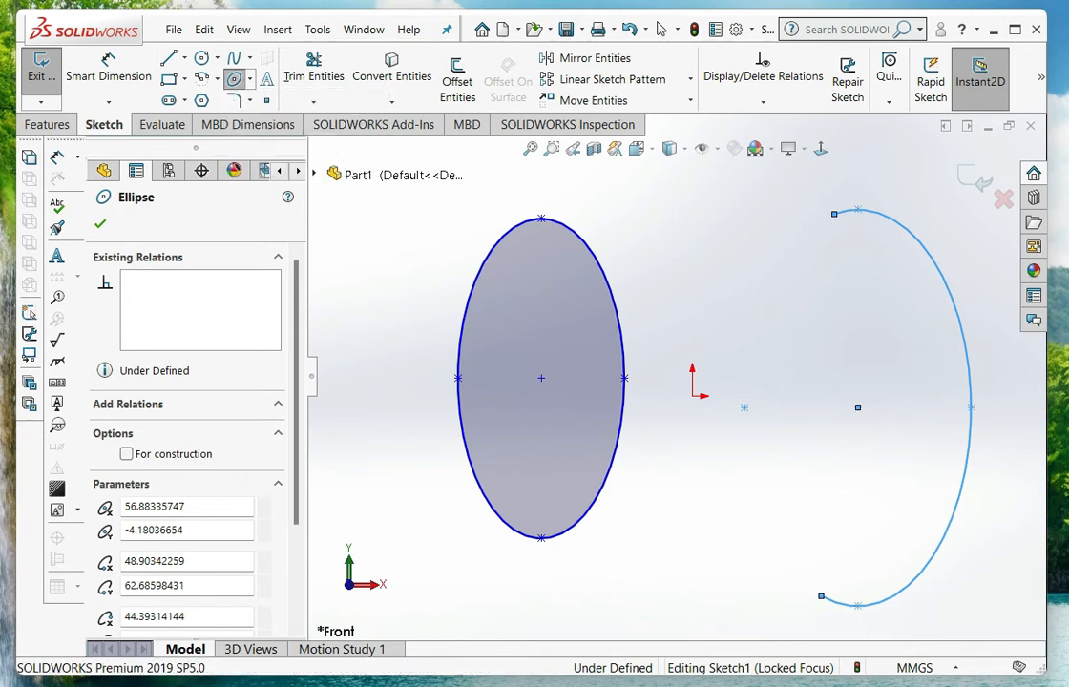
pyautogui.scroll(-5, 676, 378)
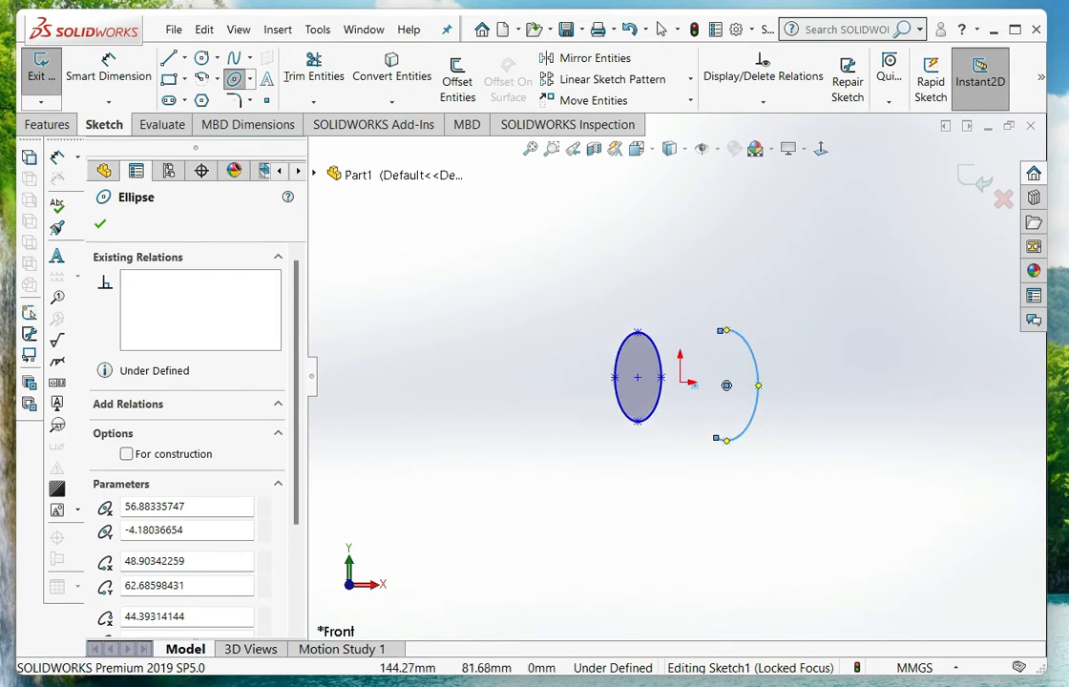
pyautogui.scroll(4, 812, 299)
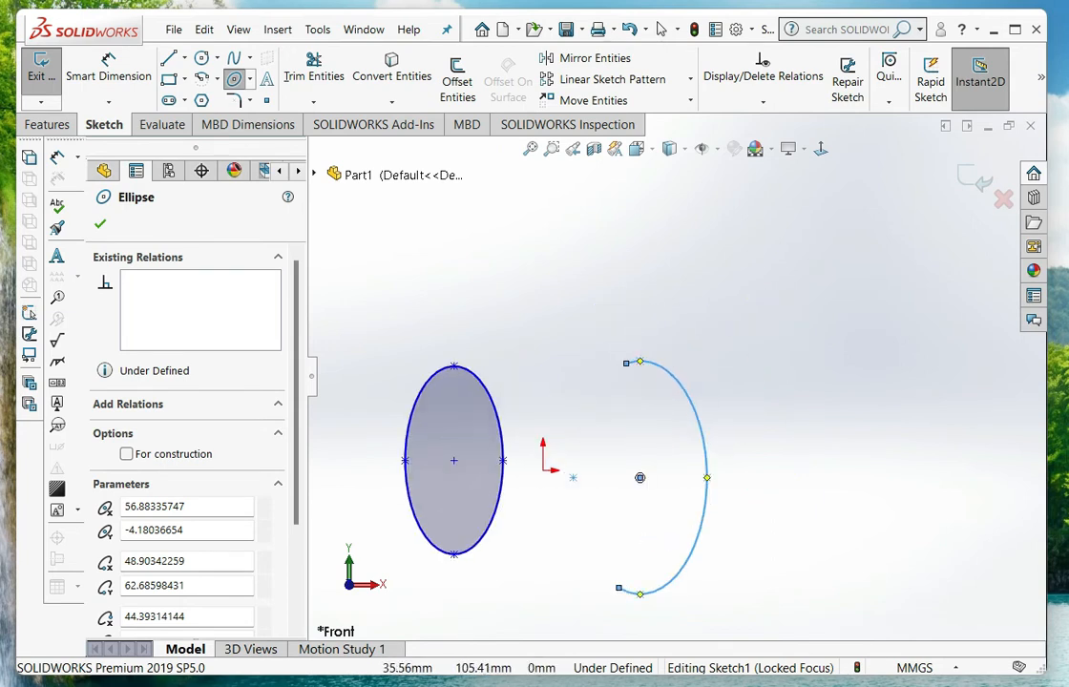
pyautogui.scroll(1, 457, 282)
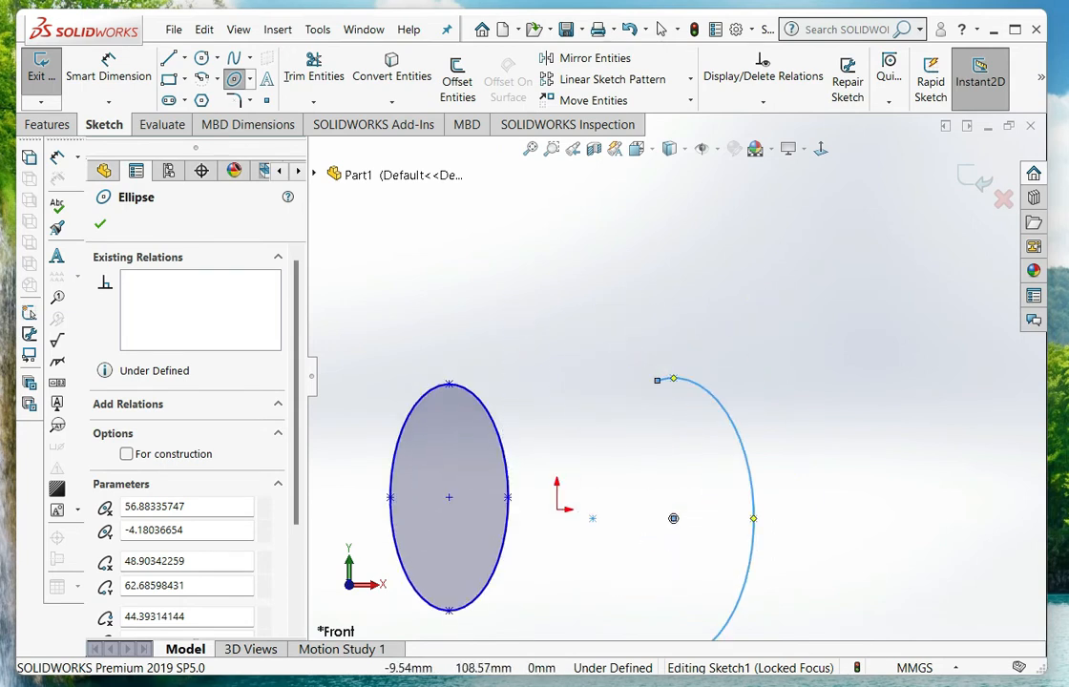
pyautogui.click(528, 291)
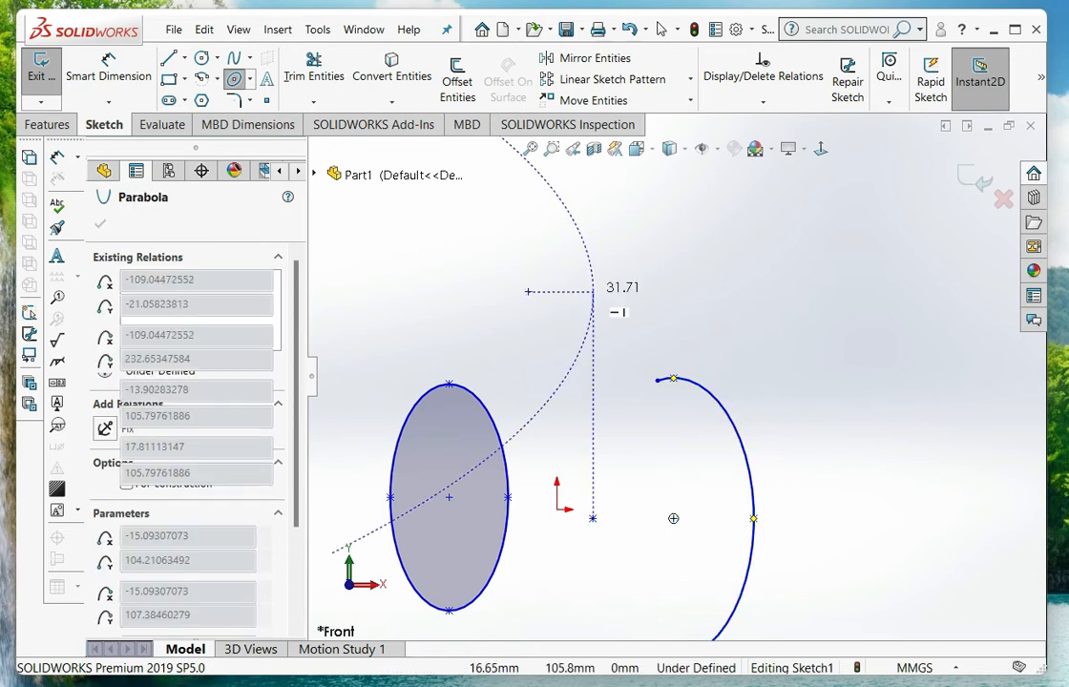
pyautogui.scroll(-5, 674, 377)
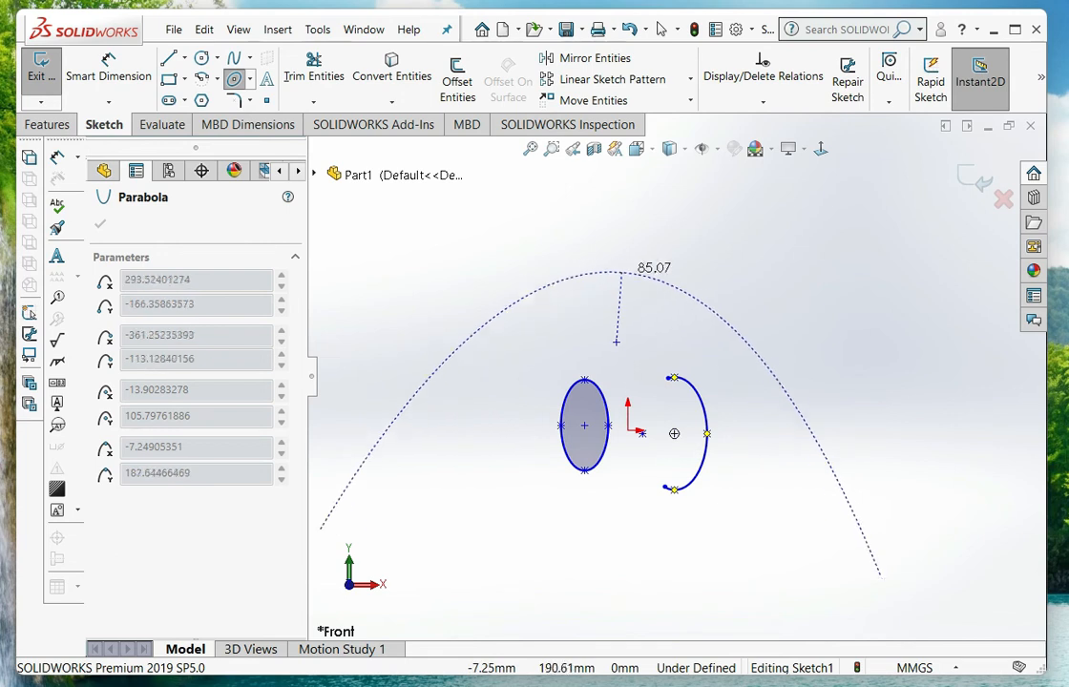
pyautogui.scroll(-3, 617, 244)
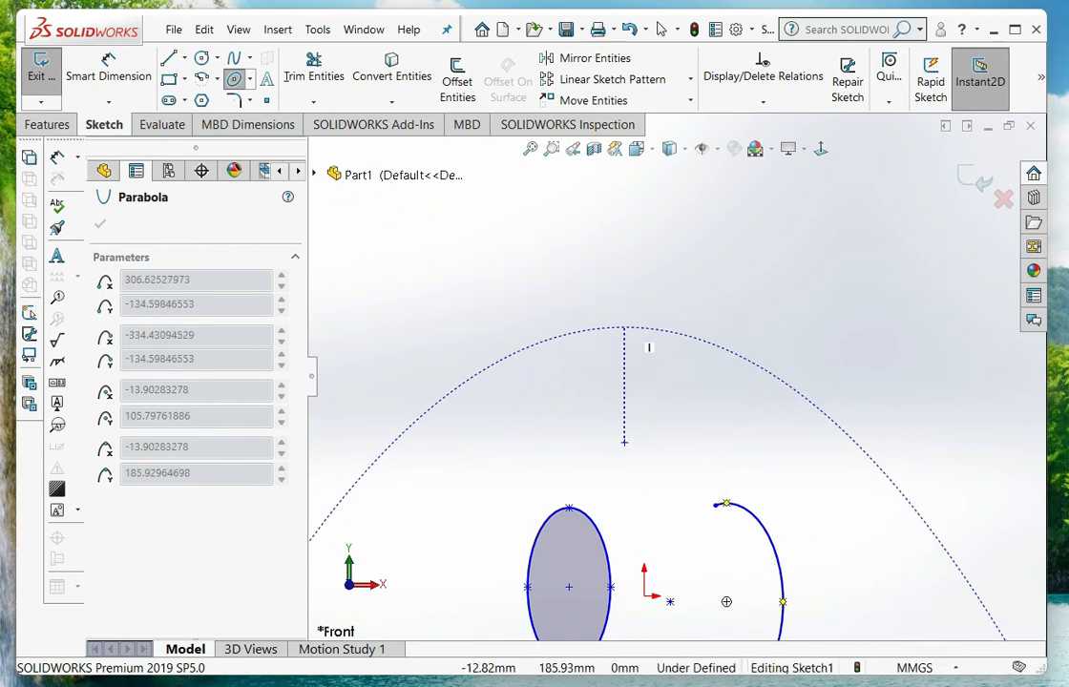
pyautogui.scroll(3, 676, 378)
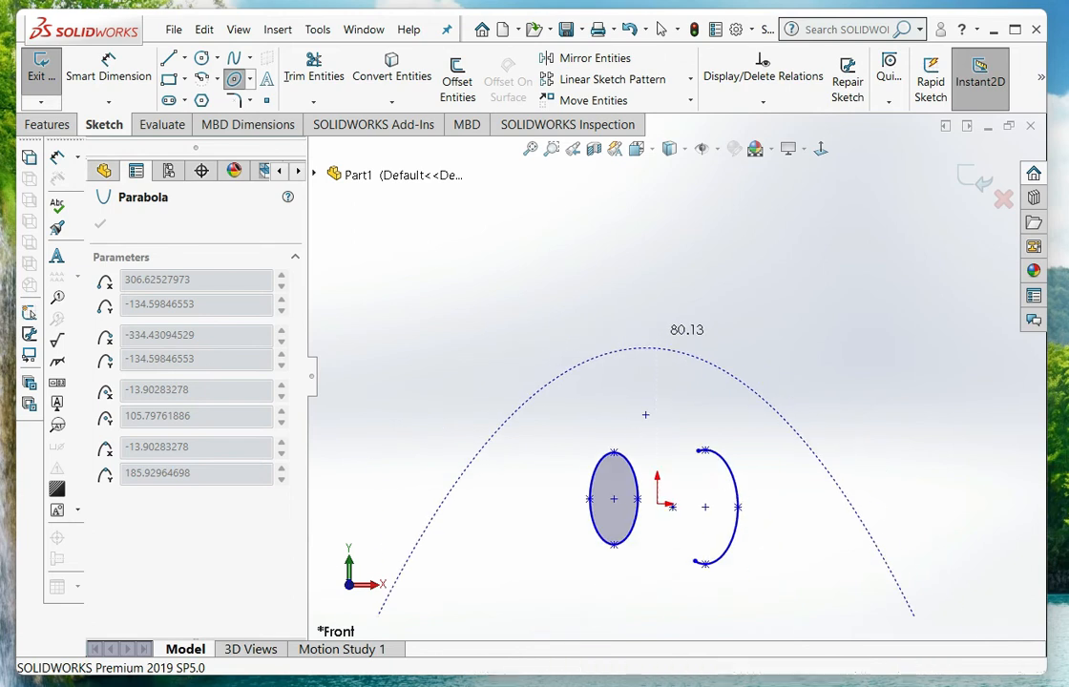
pyautogui.scroll(2, 675, 377)
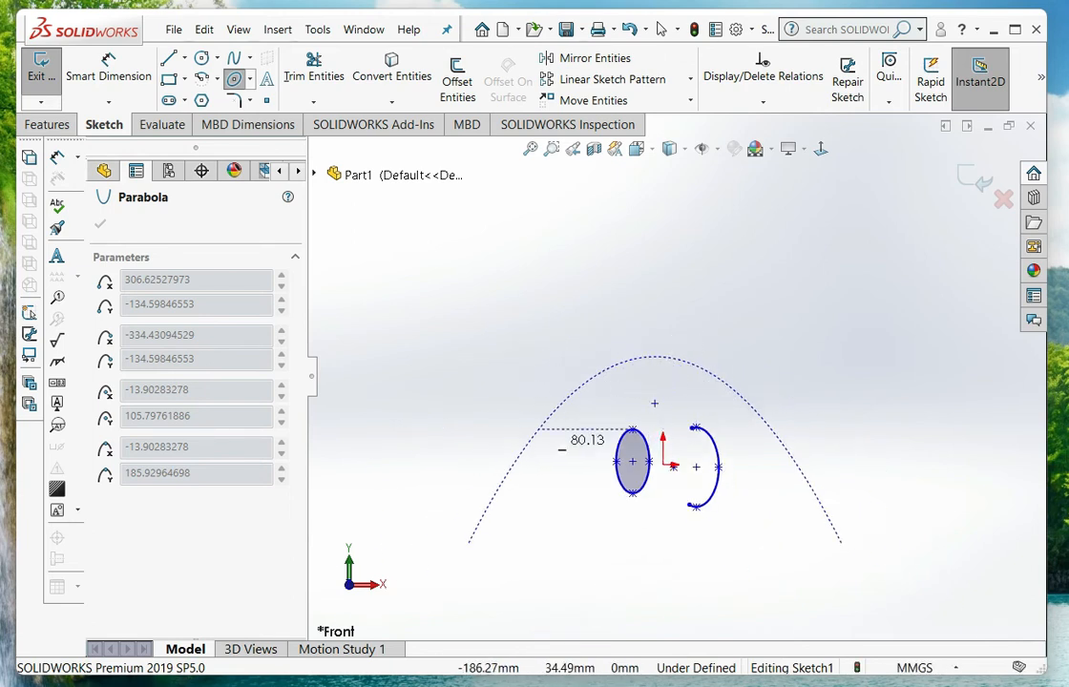
pyautogui.scroll(2, 680, 424)
pyautogui.scroll(-3, 684, 422)
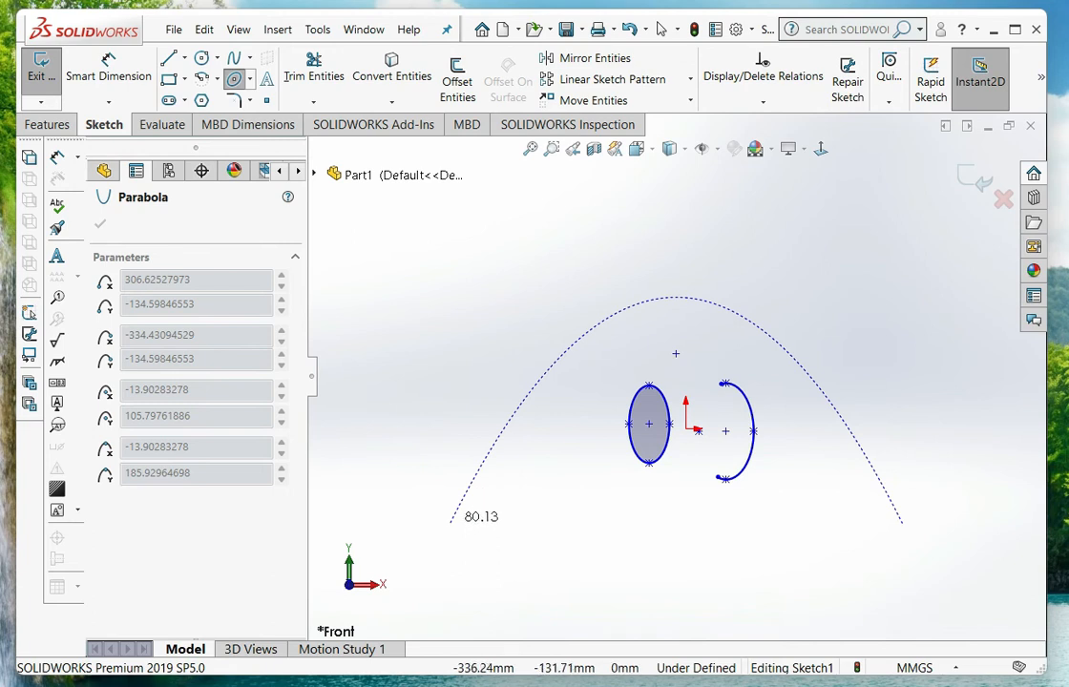
pyautogui.click(451, 521)
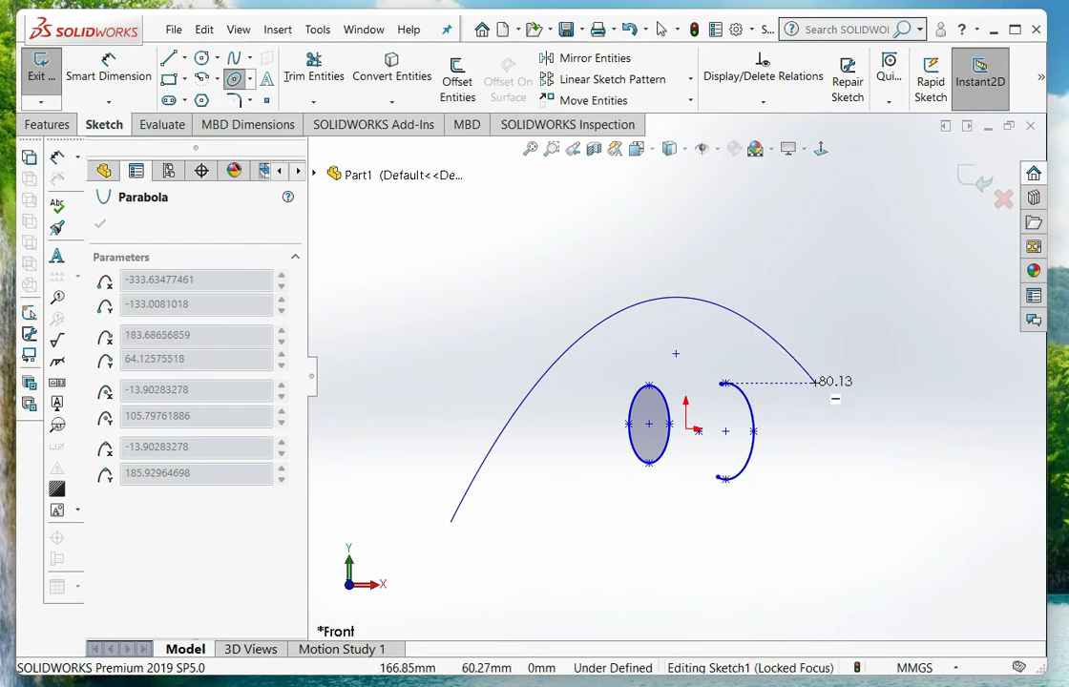
pyautogui.click(815, 382)
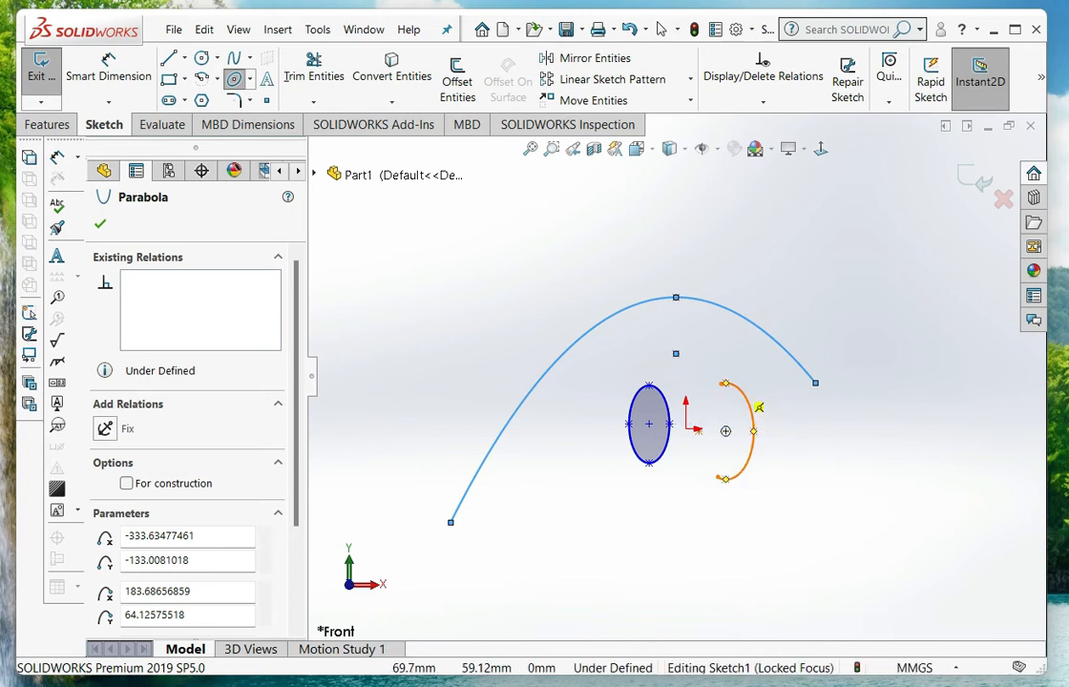
# Sketch an arch-shaped conic to the right of the parabola, with level endpoints and its top vertex and shoulder centred above them
pyautogui.click(250, 79)
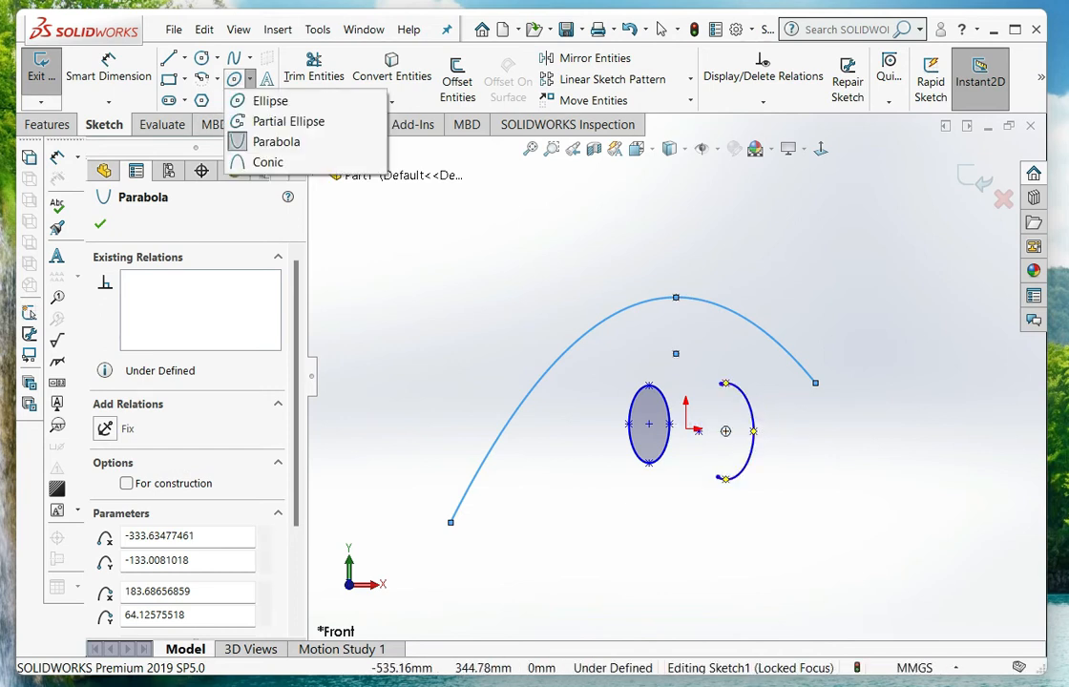
pyautogui.click(269, 162)
pyautogui.scroll(4, 714, 365)
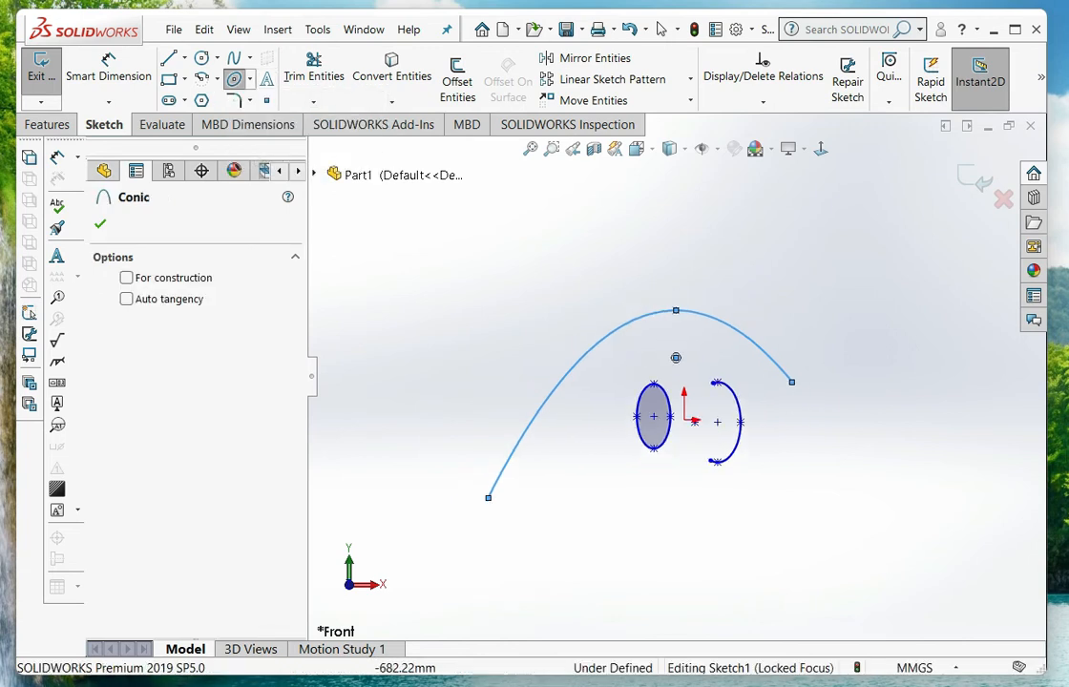
pyautogui.scroll(-3, 842, 345)
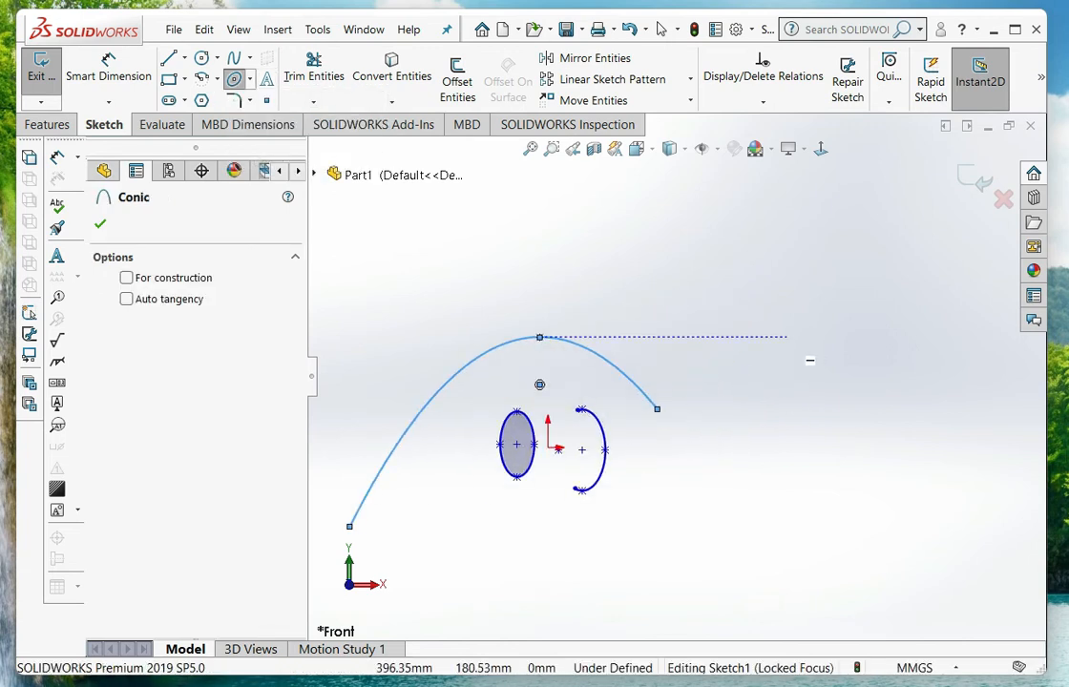
pyautogui.scroll(-5, 750, 362)
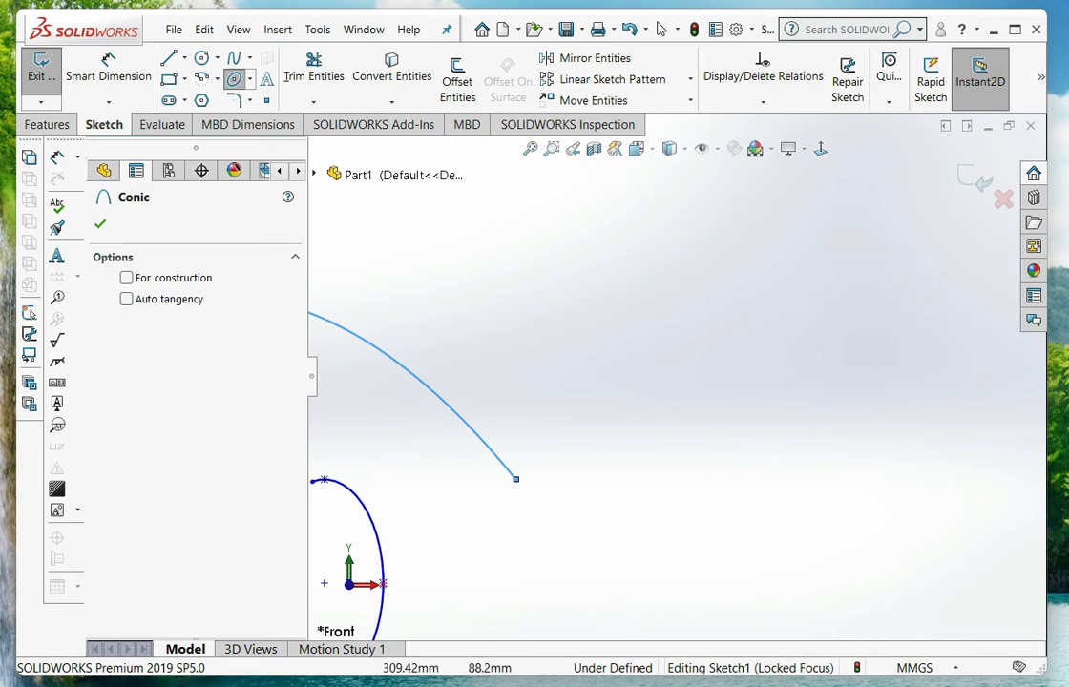
pyautogui.click(516, 479)
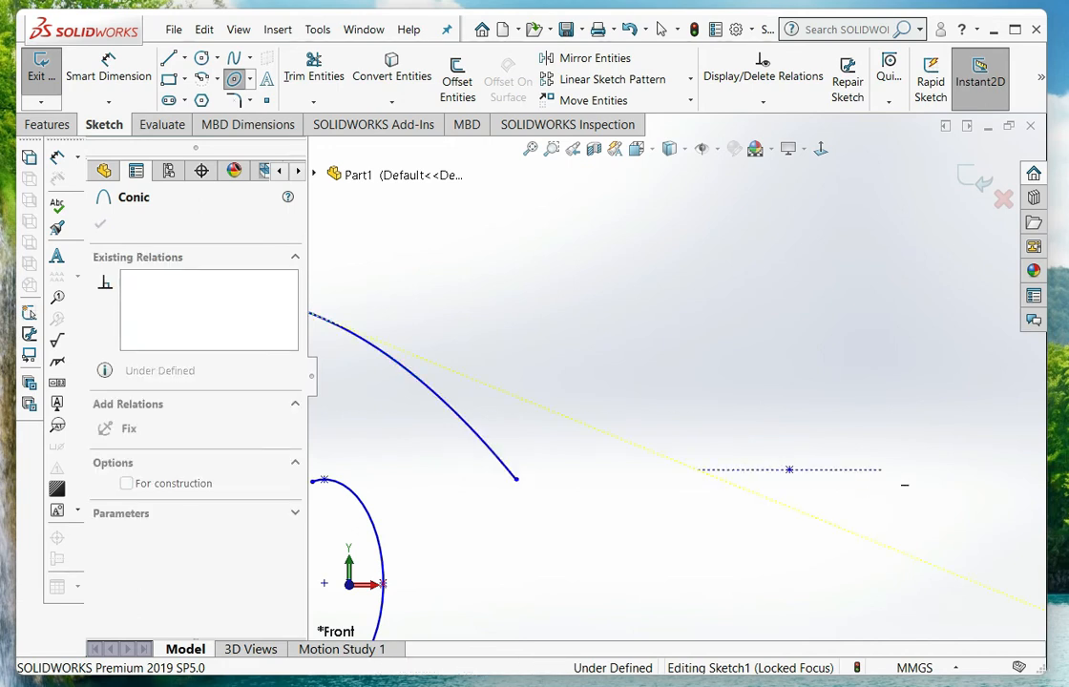
pyautogui.click(881, 470)
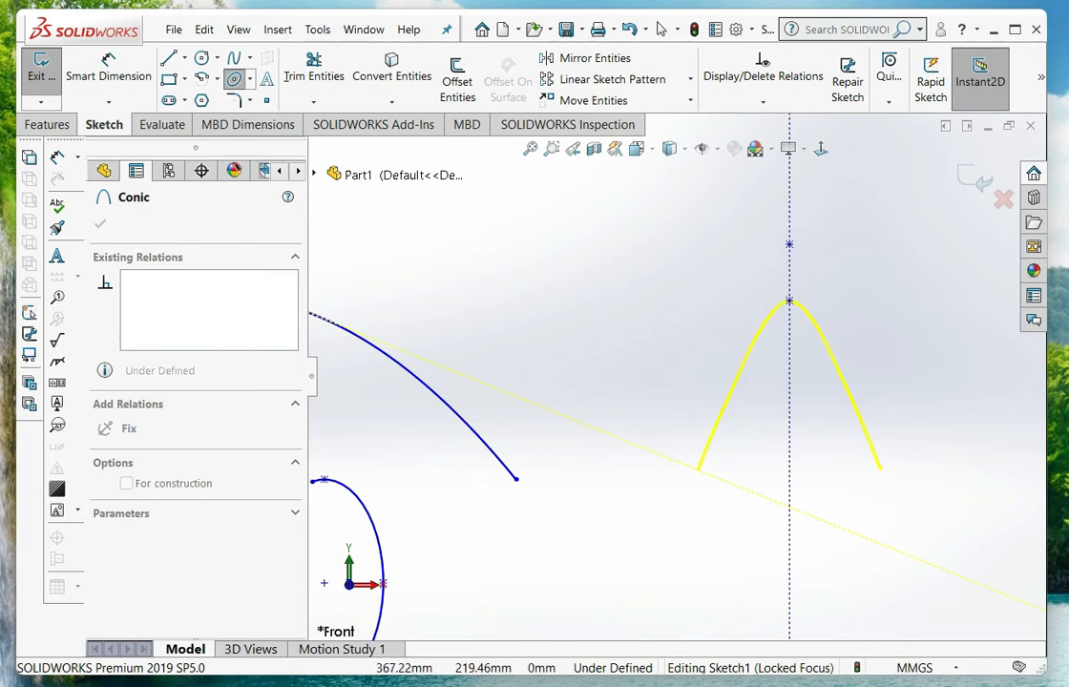
pyautogui.click(789, 302)
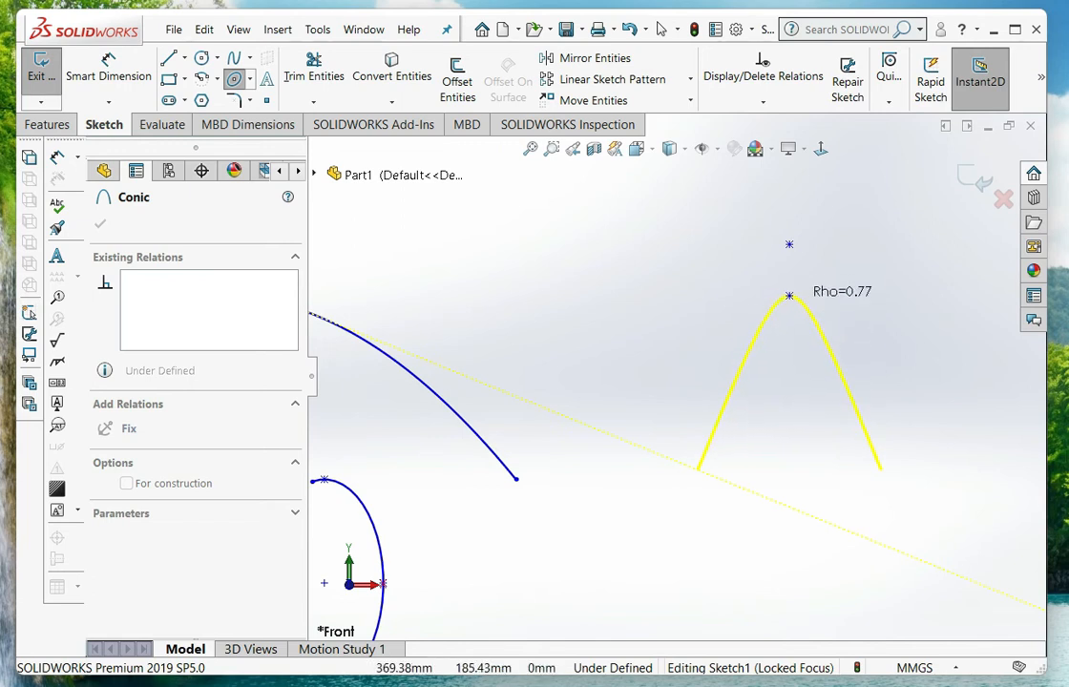
pyautogui.click(789, 338)
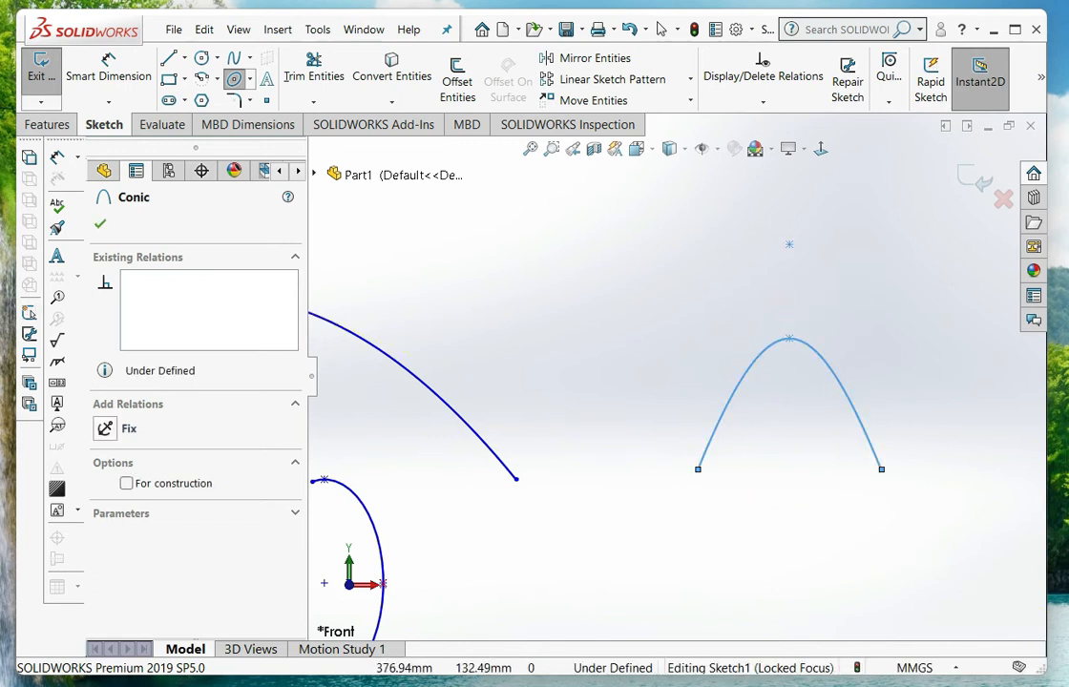
# Delete the conic, both ellipses and the parabola from the sketch
pyautogui.scroll(5, 675, 376)
pyautogui.scroll(-1, 630, 471)
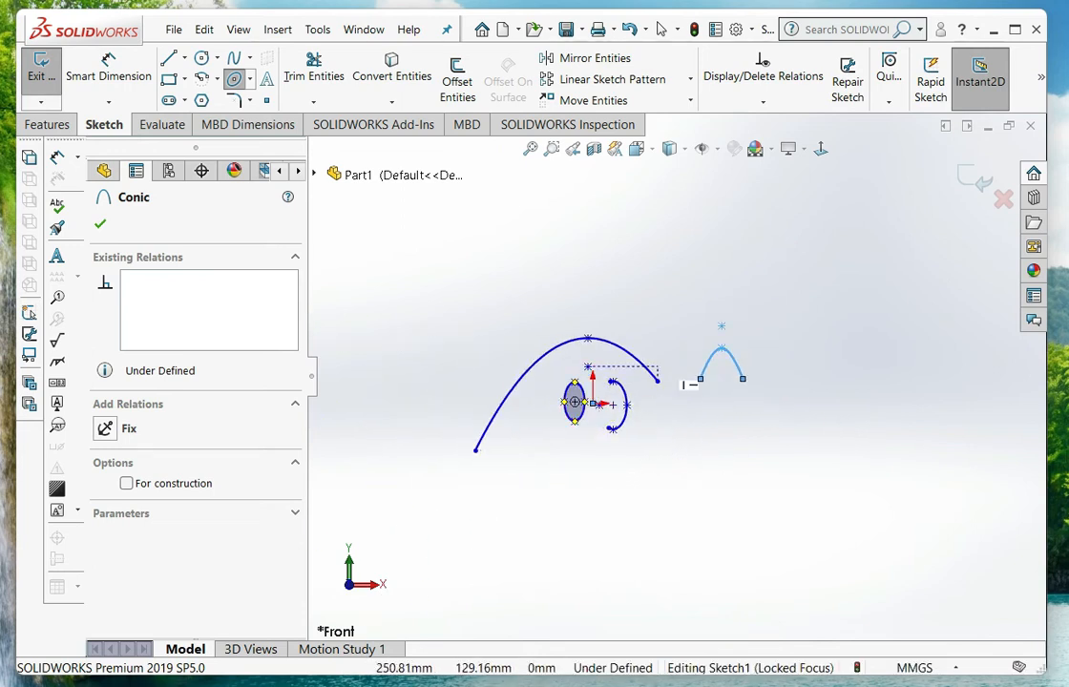
pyautogui.scroll(-2, 689, 392)
pyautogui.scroll(1, 630, 443)
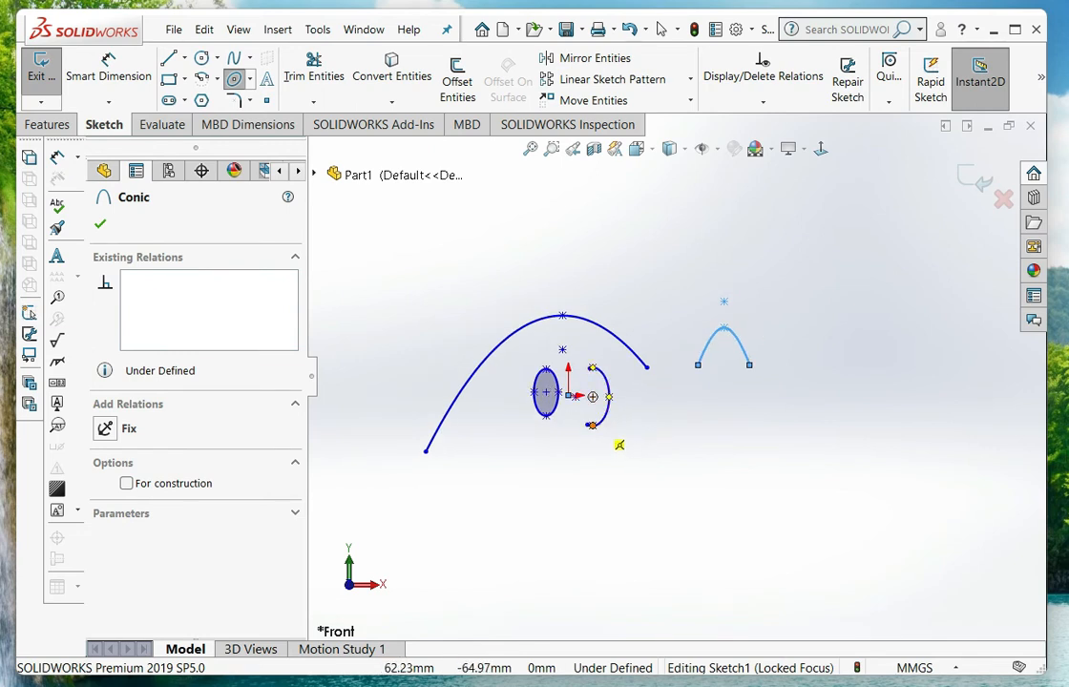
pyautogui.press('Escape')
pyautogui.moveTo(718, 230); pyautogui.dragTo(347, 425)
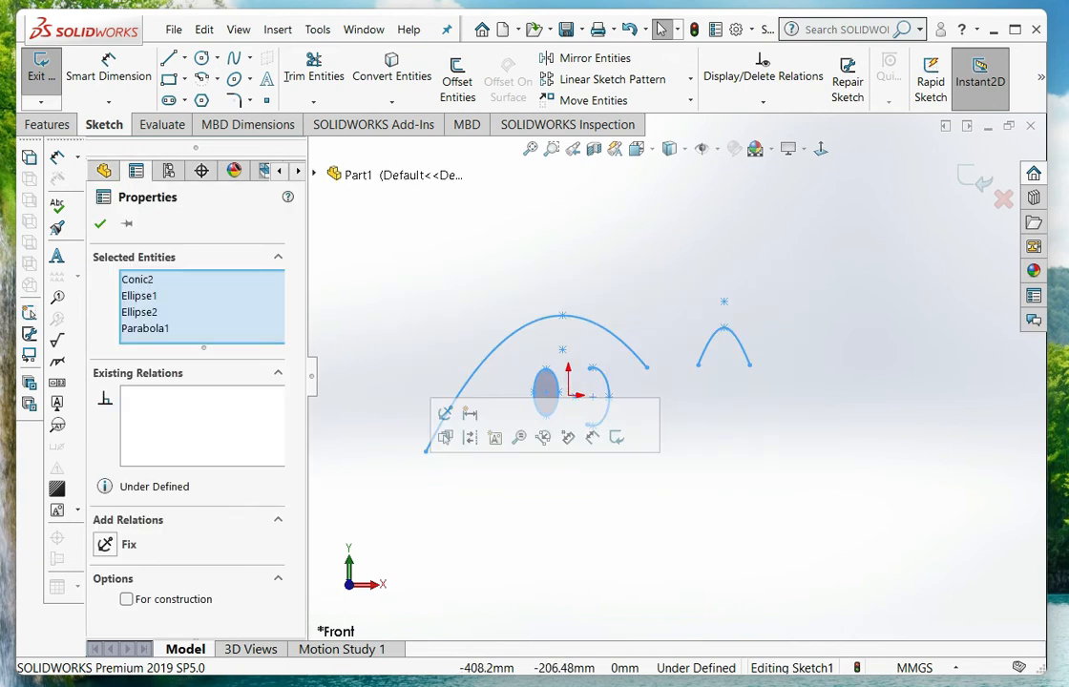
pyautogui.press('Delete')
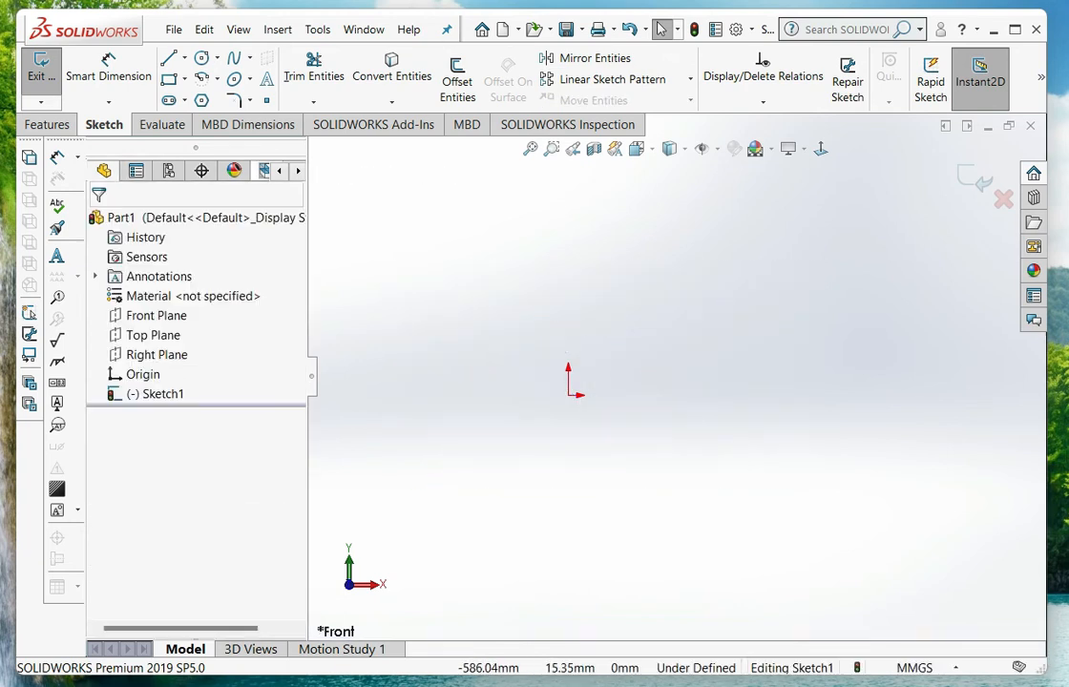
# Sketch two separate corner rectangles above and right of the origin, the nearer about 135.6 by 115.9 mm and the farther one larger
pyautogui.click(169, 79)
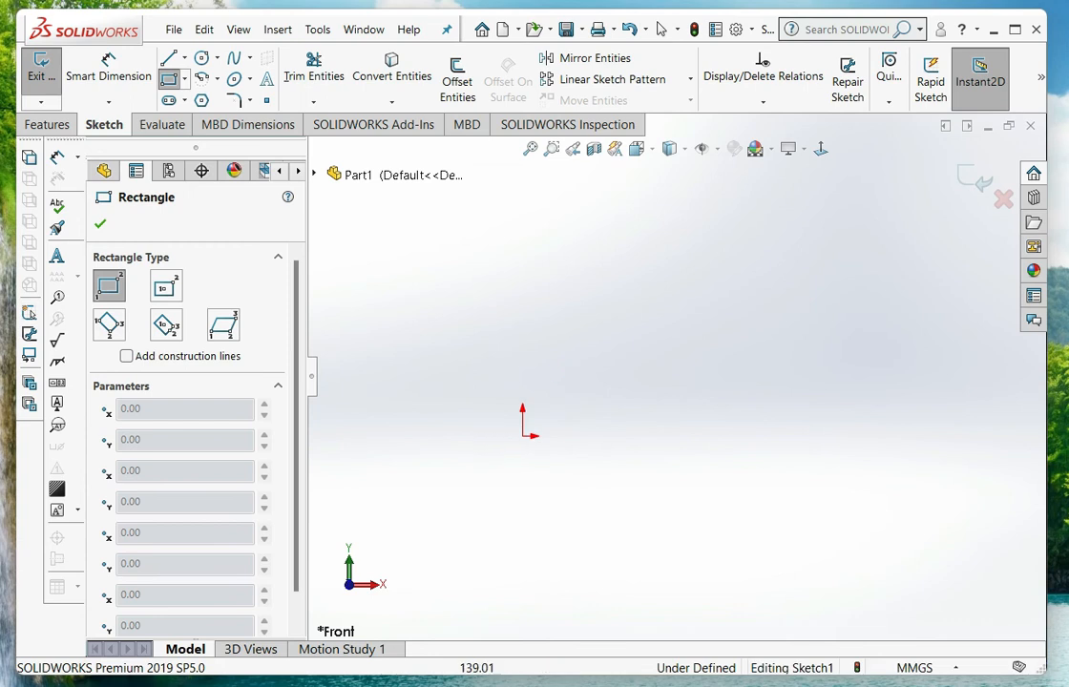
pyautogui.moveTo(539, 318); pyautogui.dragTo(641, 404)
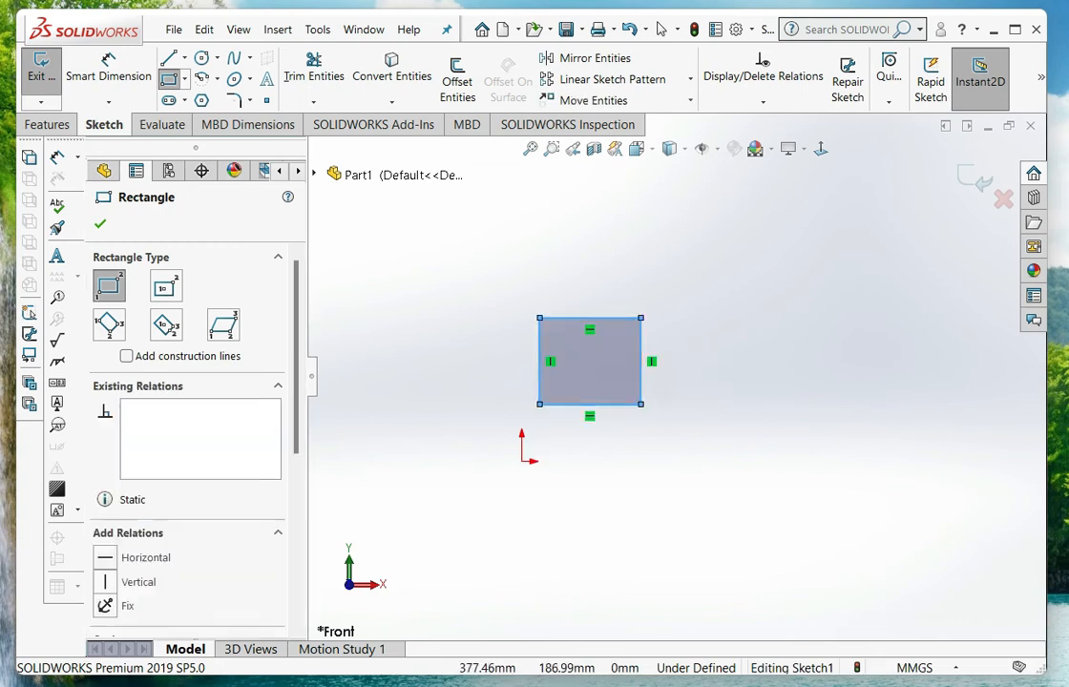
pyautogui.moveTo(760, 307)
pyautogui.mouseDown()
pyautogui.moveTo(807, 382)
pyautogui.moveTo(901, 417)
pyautogui.mouseUp()
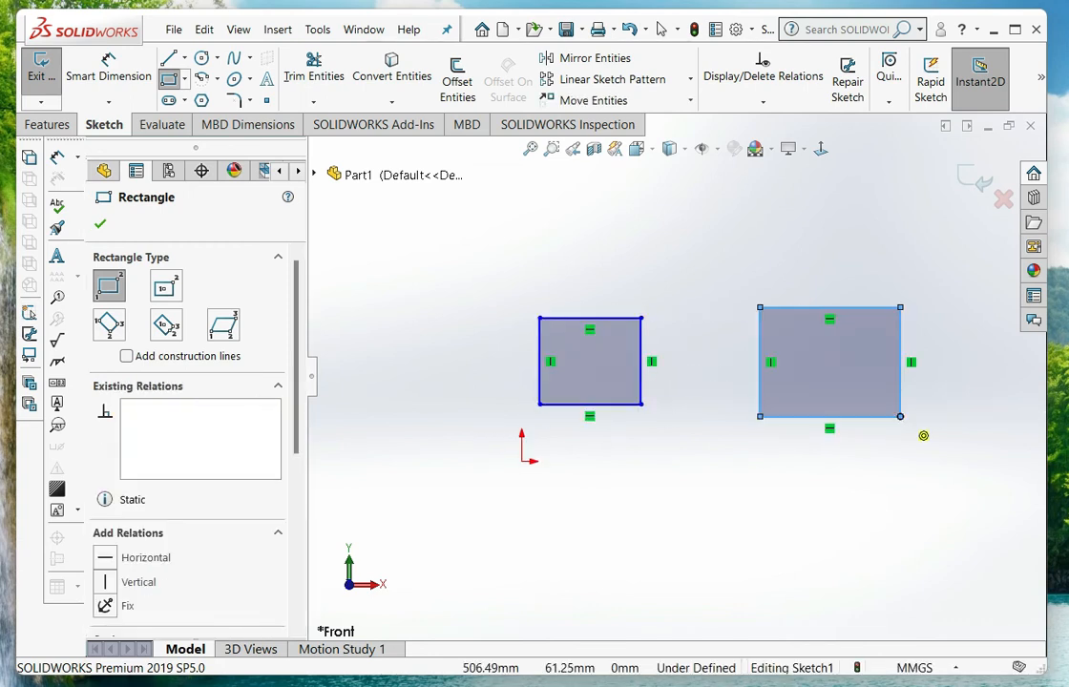
pyautogui.press('Escape')
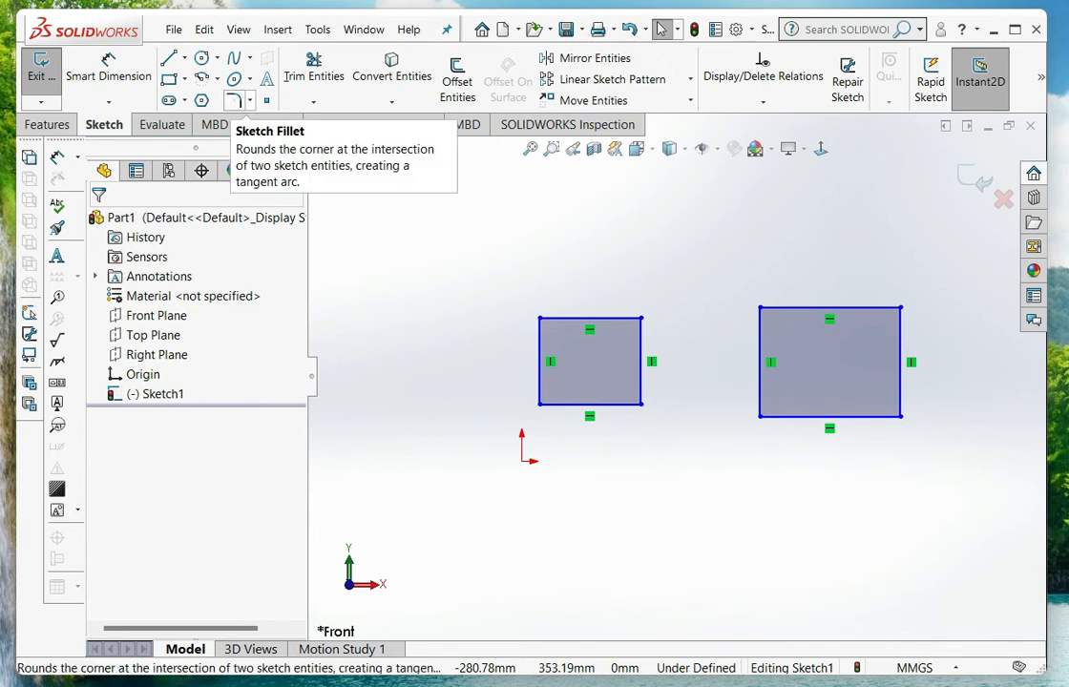
# Set up a 5 mm sketch fillet between the top and left edges of the smaller rectangle
pyautogui.click(251, 100)
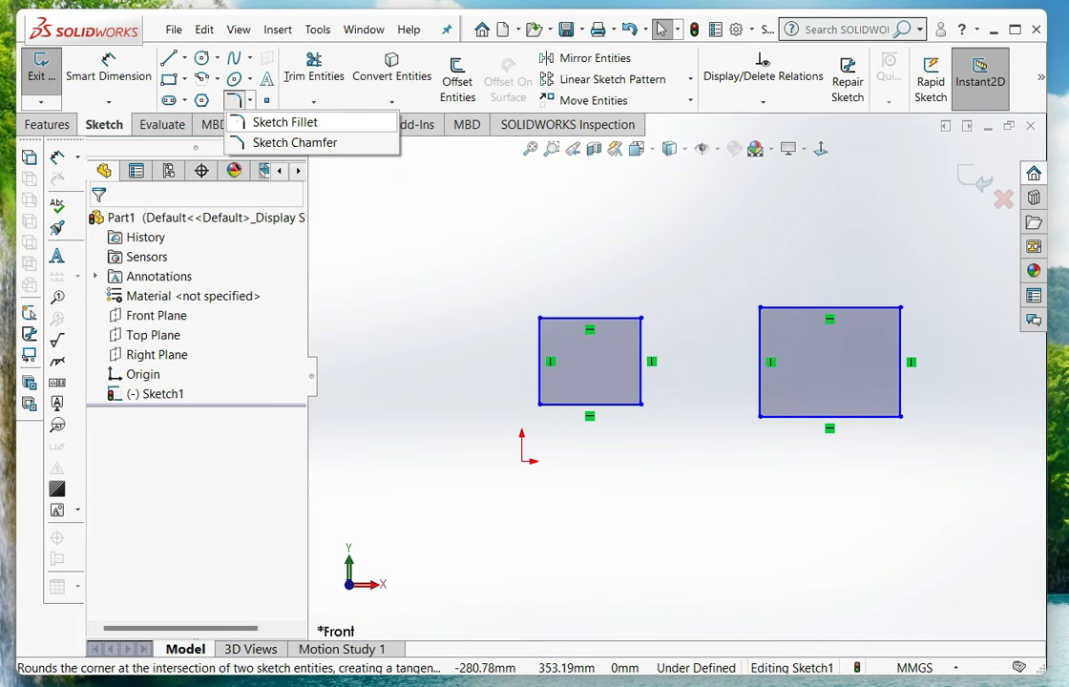
pyautogui.click(286, 122)
pyautogui.scroll(-3, 585, 370)
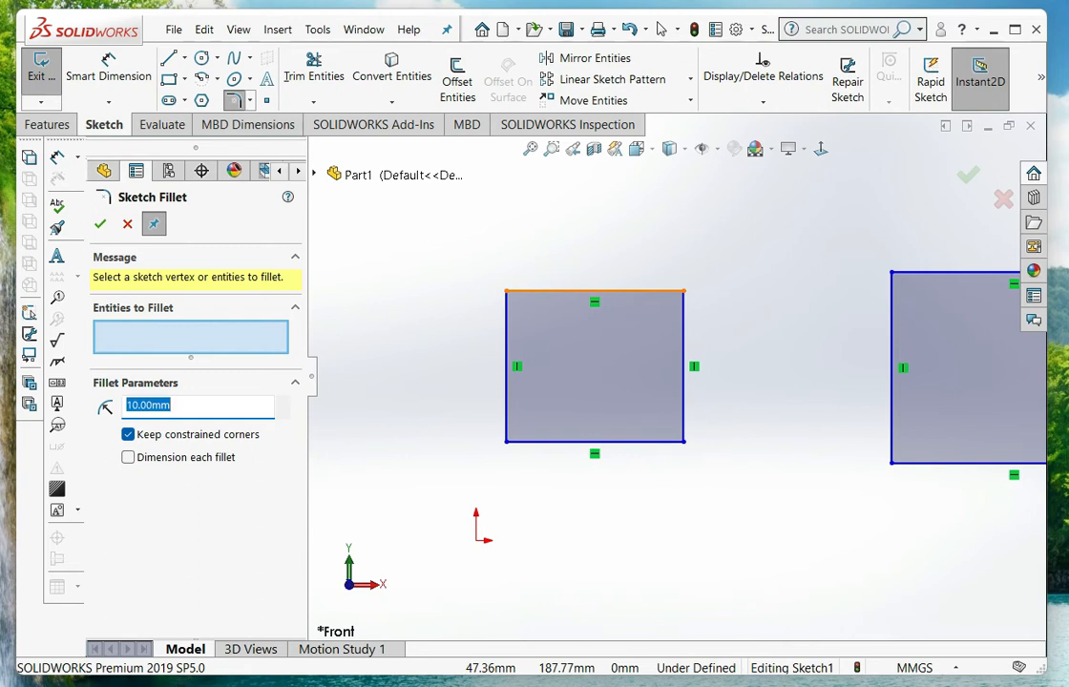
pyautogui.scroll(-5, 497, 291)
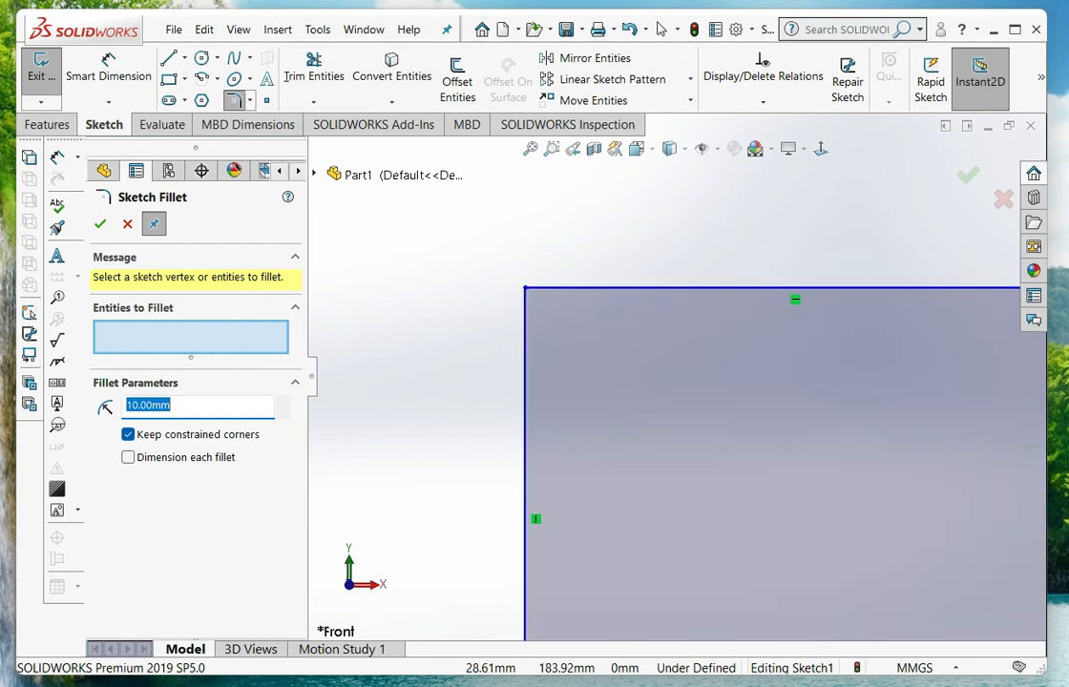
pyautogui.scroll(2, 671, 382)
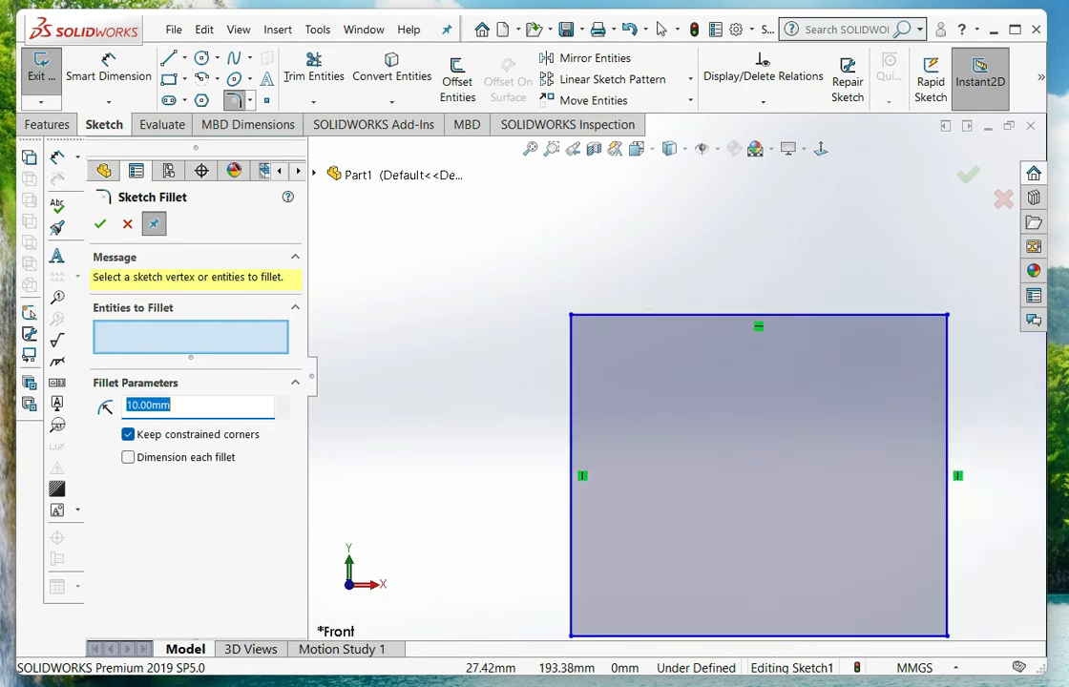
pyautogui.scroll(-3, 607, 323)
pyautogui.scroll(7, 536, 310)
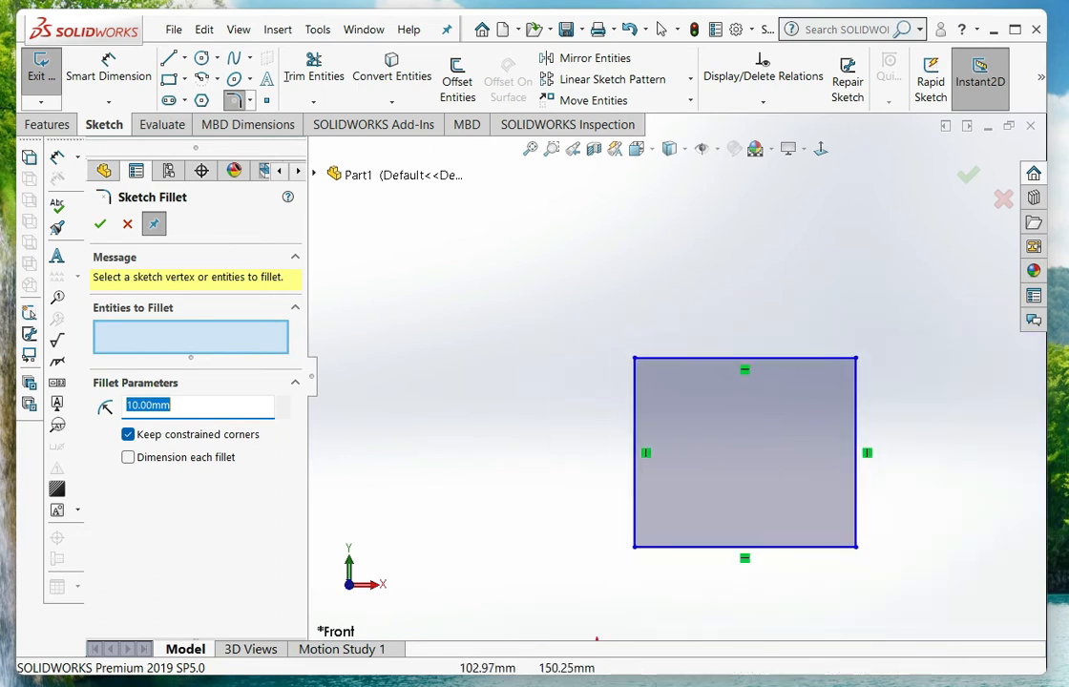
pyautogui.scroll(-2, 860, 459)
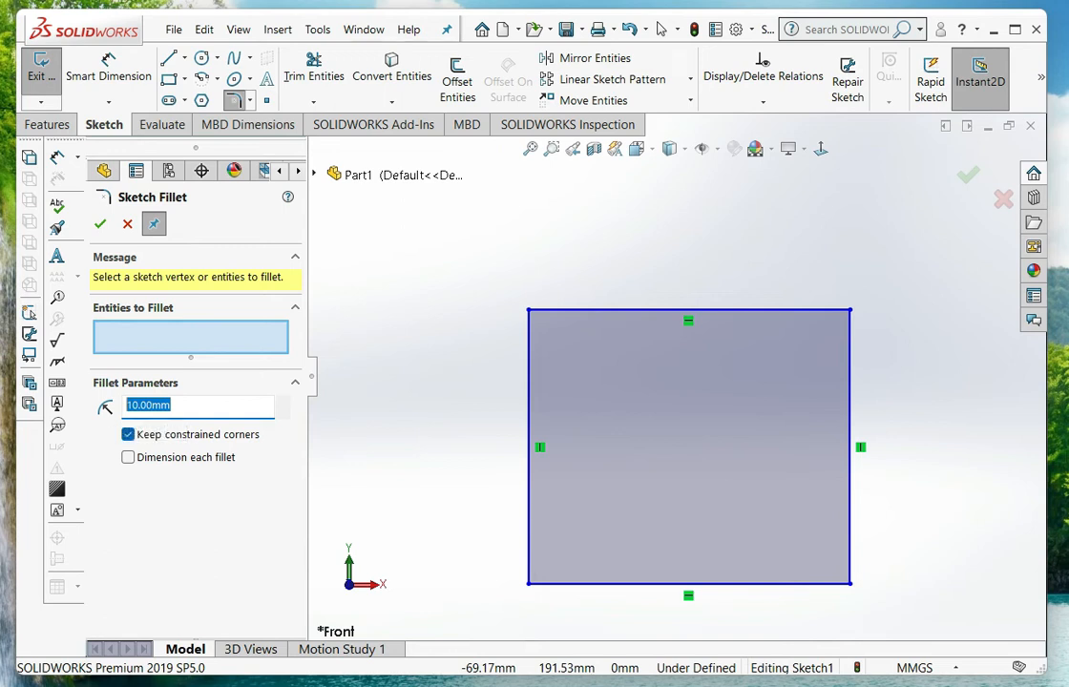
pyautogui.write('5')
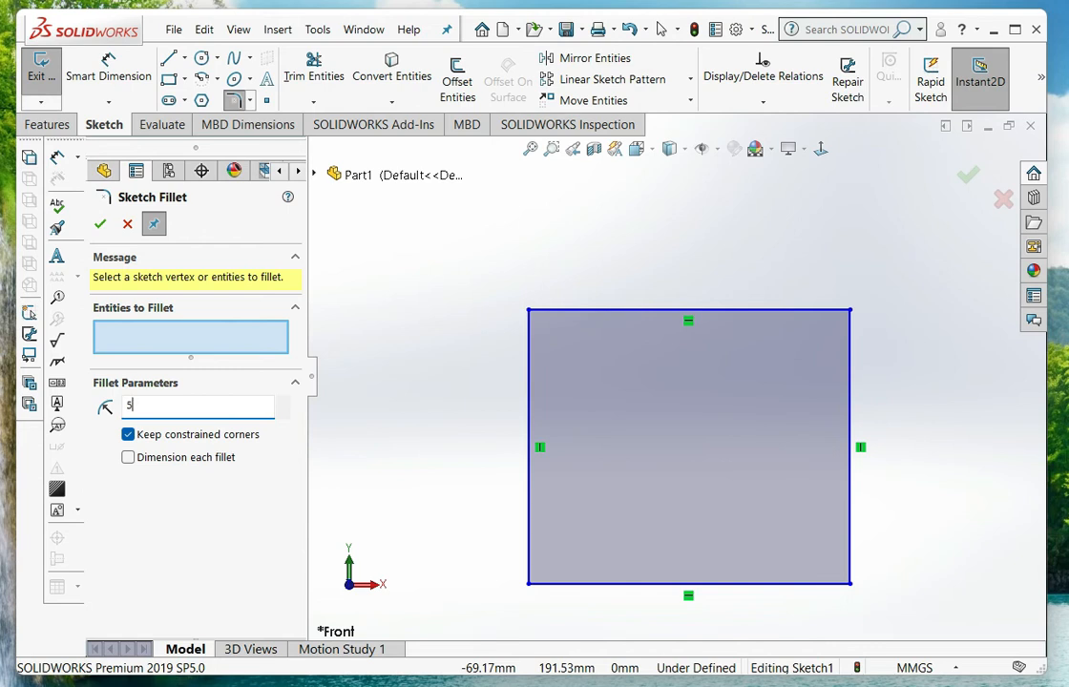
pyautogui.press('Return')
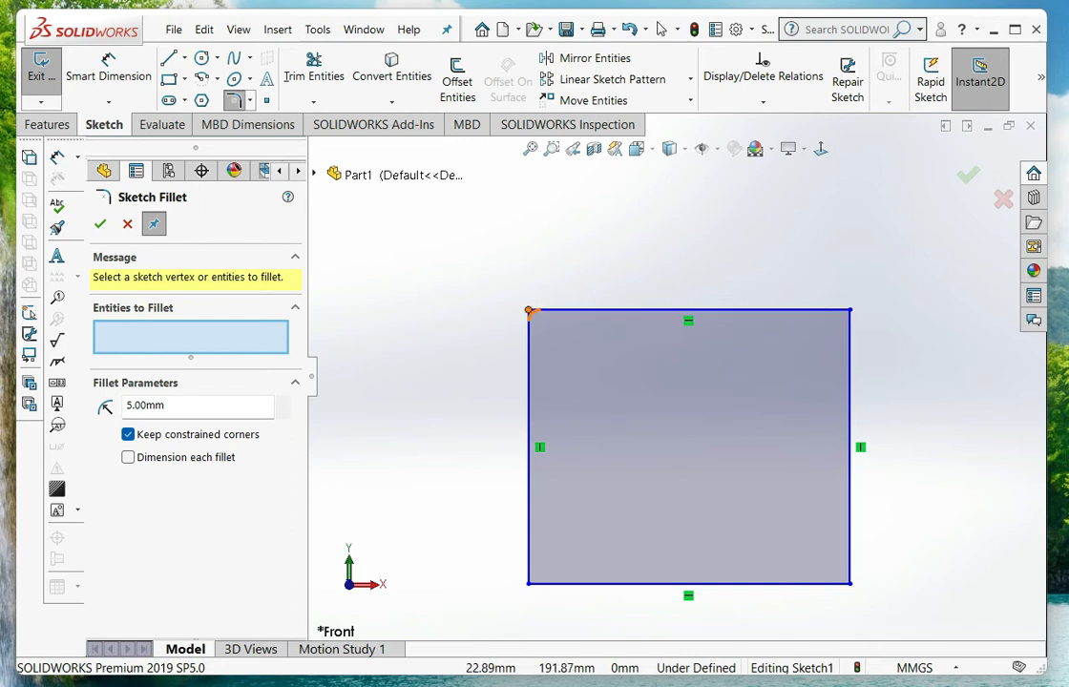
pyautogui.scroll(-4, 494, 292)
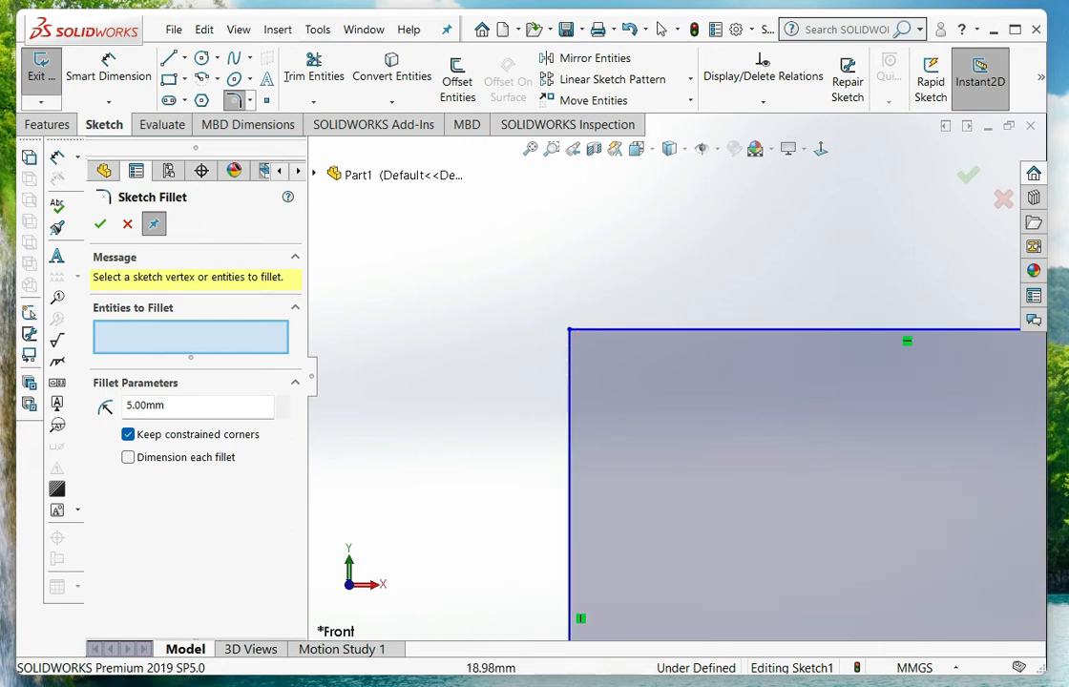
pyautogui.click(642, 329)
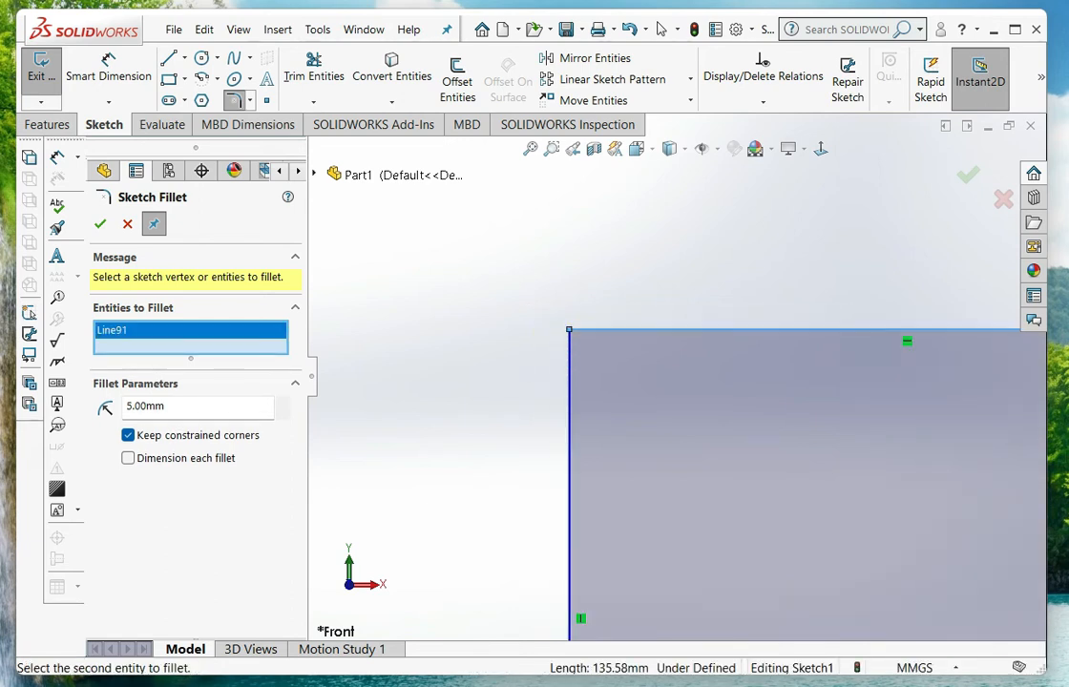
pyautogui.click(569, 393)
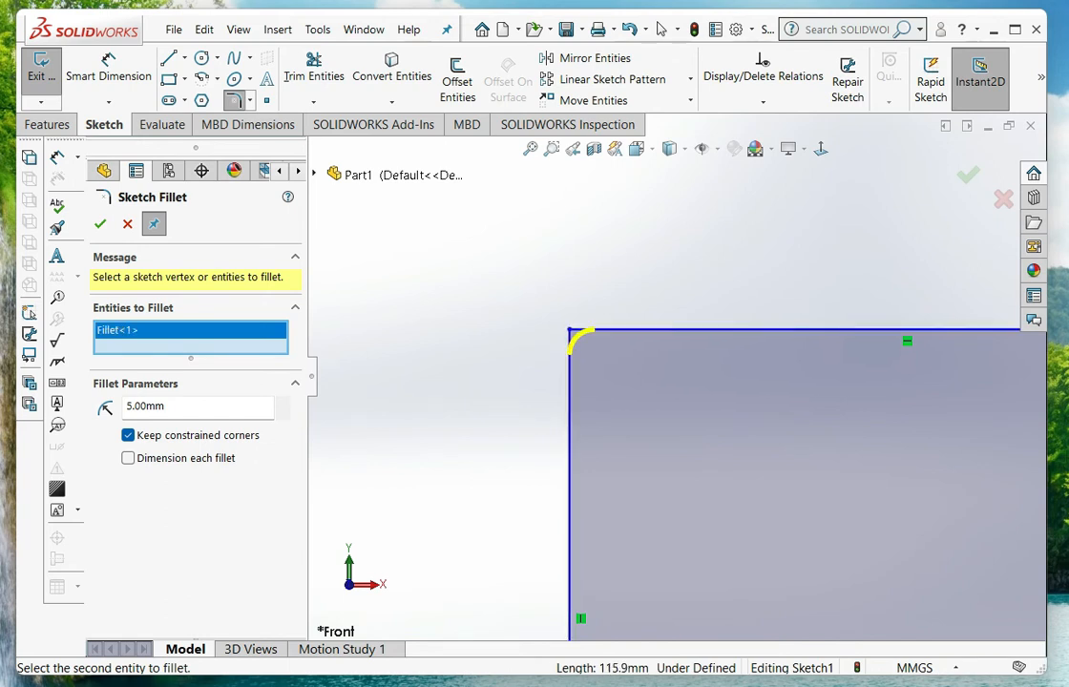
# Add the smaller rectangle's upper-right corner to the 5 mm sketch fillet and apply it to both corners
pyautogui.scroll(7, 675, 378)
pyautogui.scroll(-2, 840, 377)
pyautogui.scroll(-4, 854, 368)
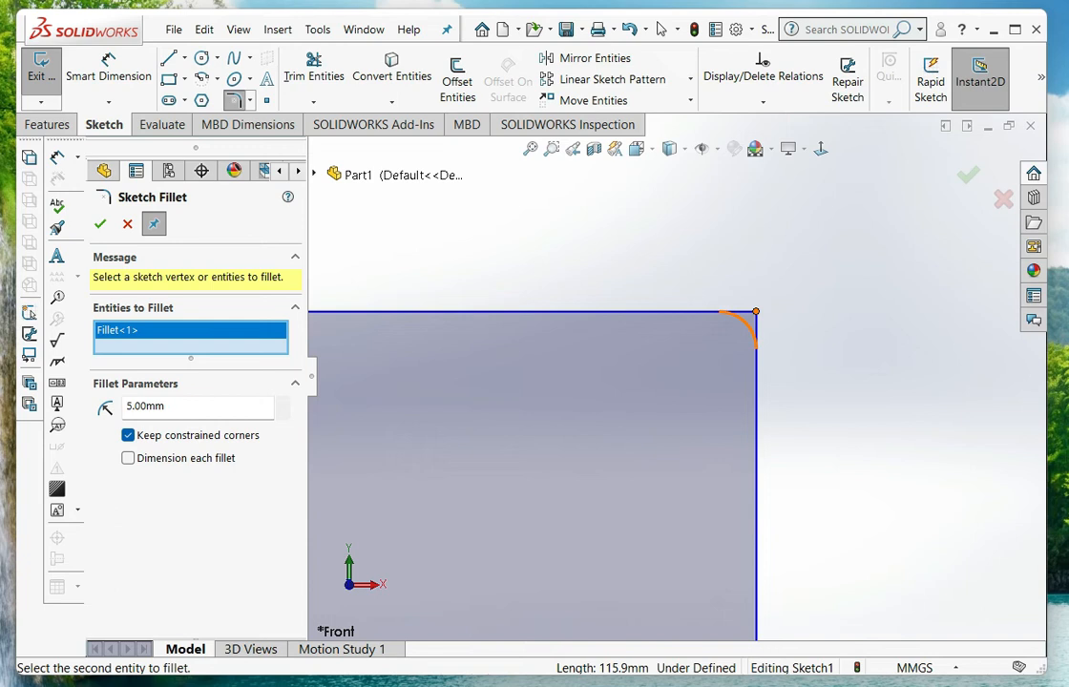
pyautogui.click(755, 311)
pyautogui.scroll(5, 726, 315)
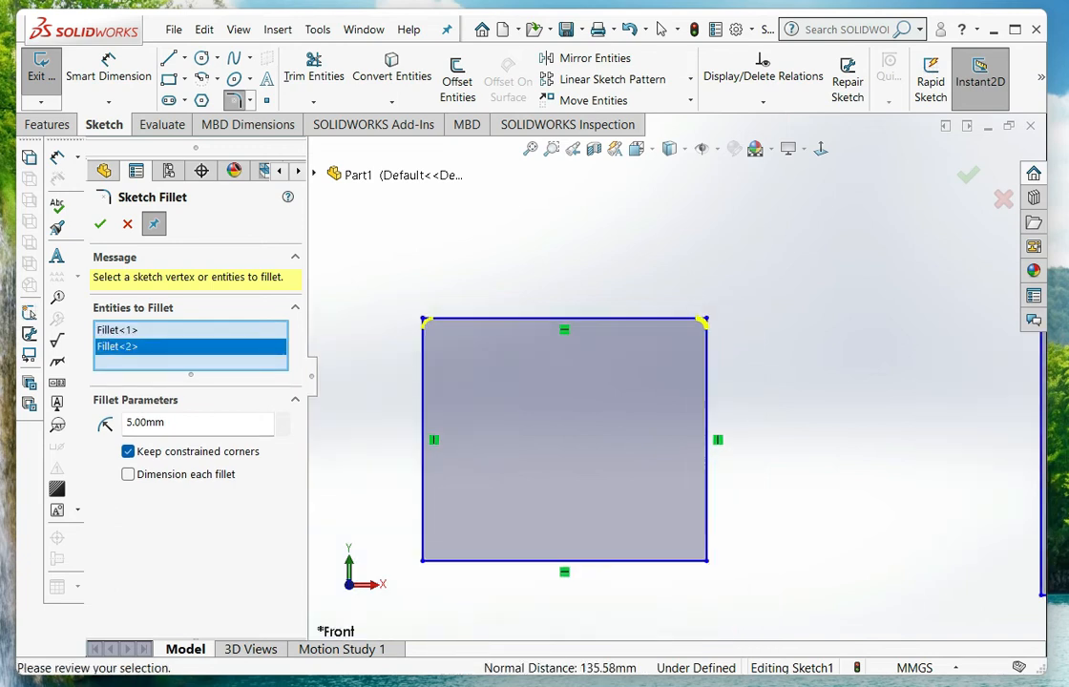
pyautogui.scroll(-1, 659, 468)
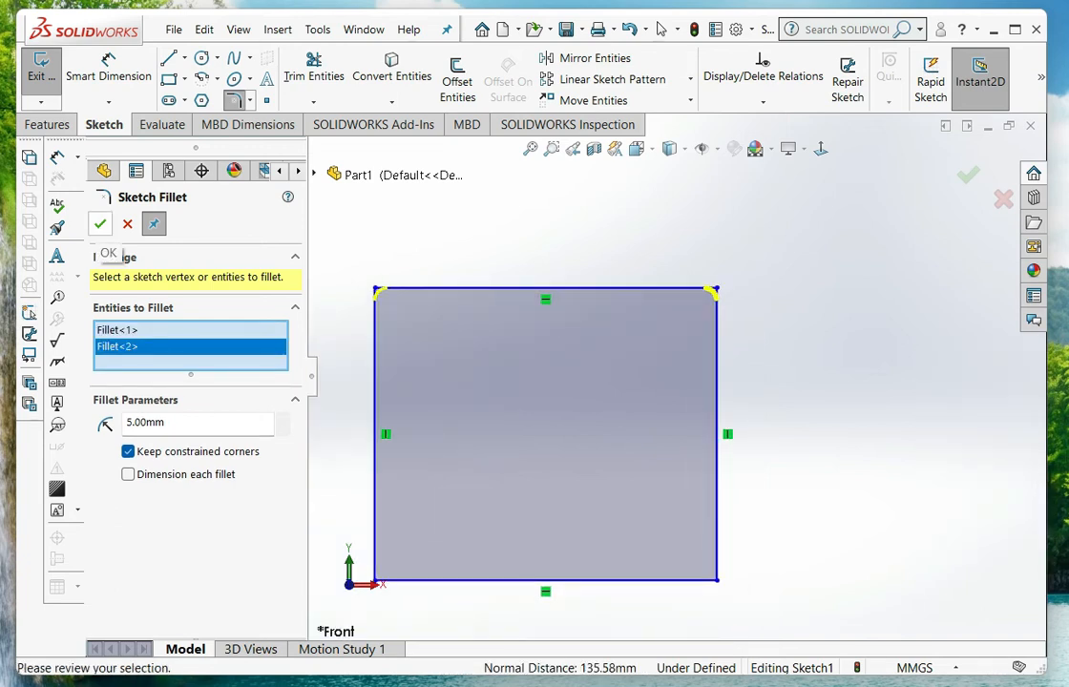
pyautogui.click(100, 224)
# Set the sketch fillet radius to 15 mm and apply it to the smaller rectangle's two existing upper corner fillets
pyautogui.scroll(-3, 315, 291)
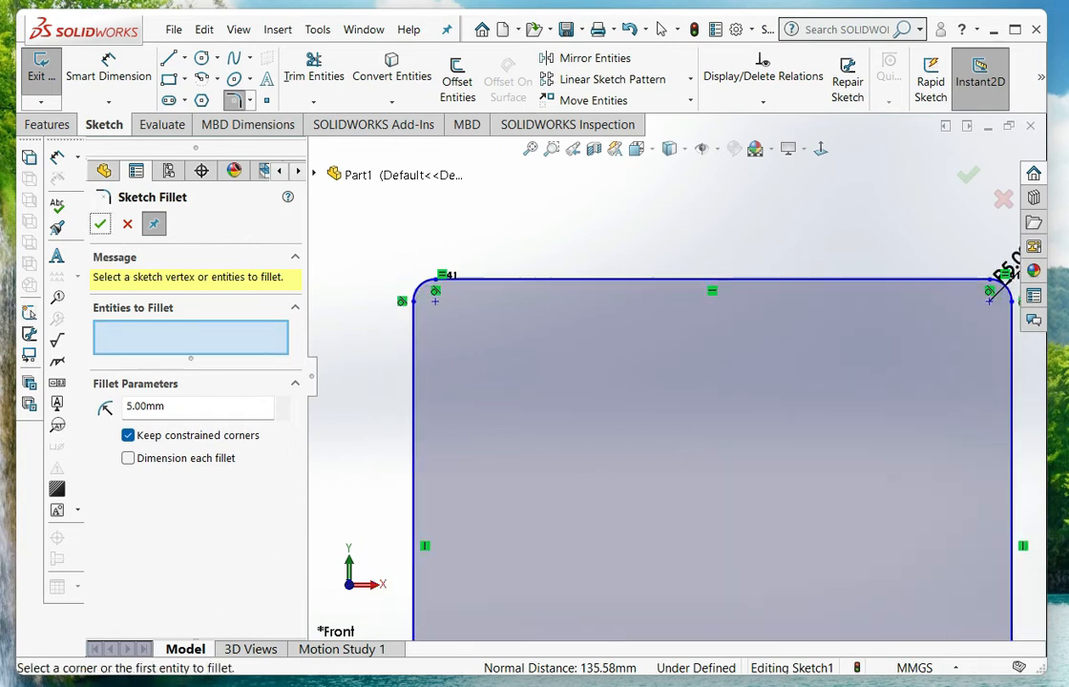
pyautogui.scroll(2, 676, 368)
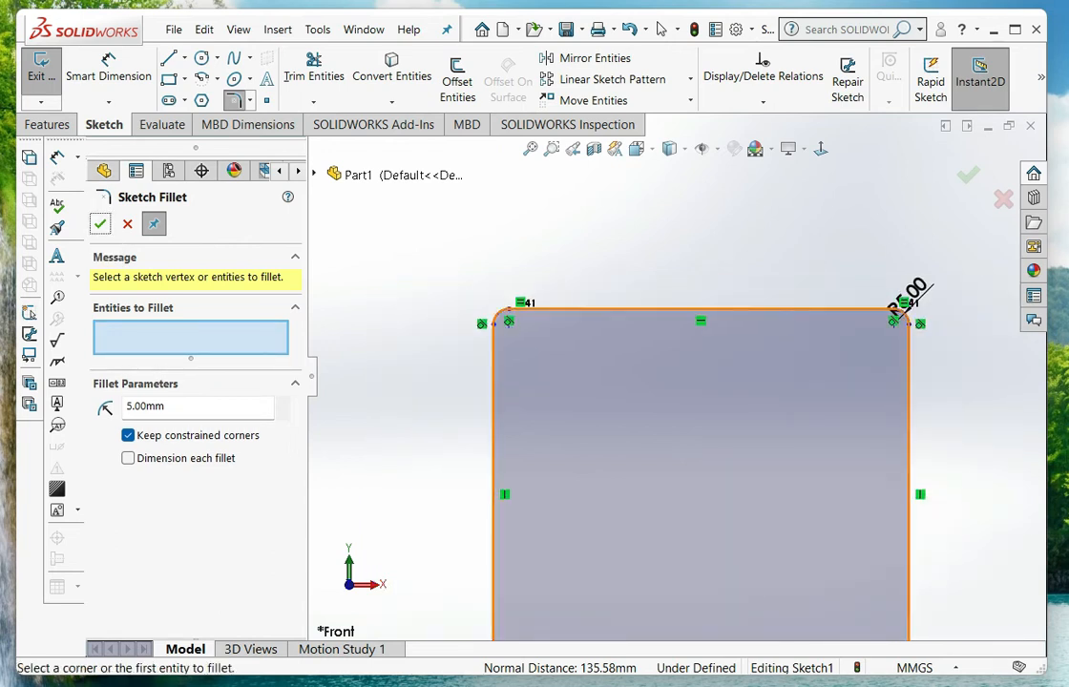
pyautogui.scroll(-3, 945, 306)
pyautogui.scroll(-2, 892, 310)
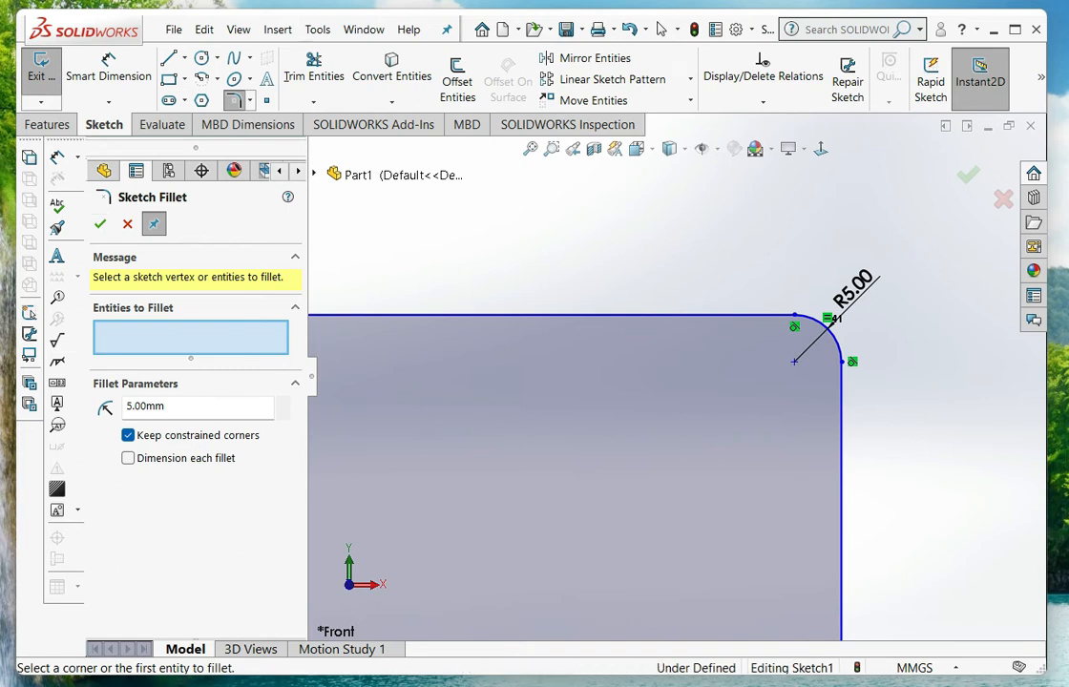
pyautogui.moveTo(168, 407); pyautogui.dragTo(126, 407)
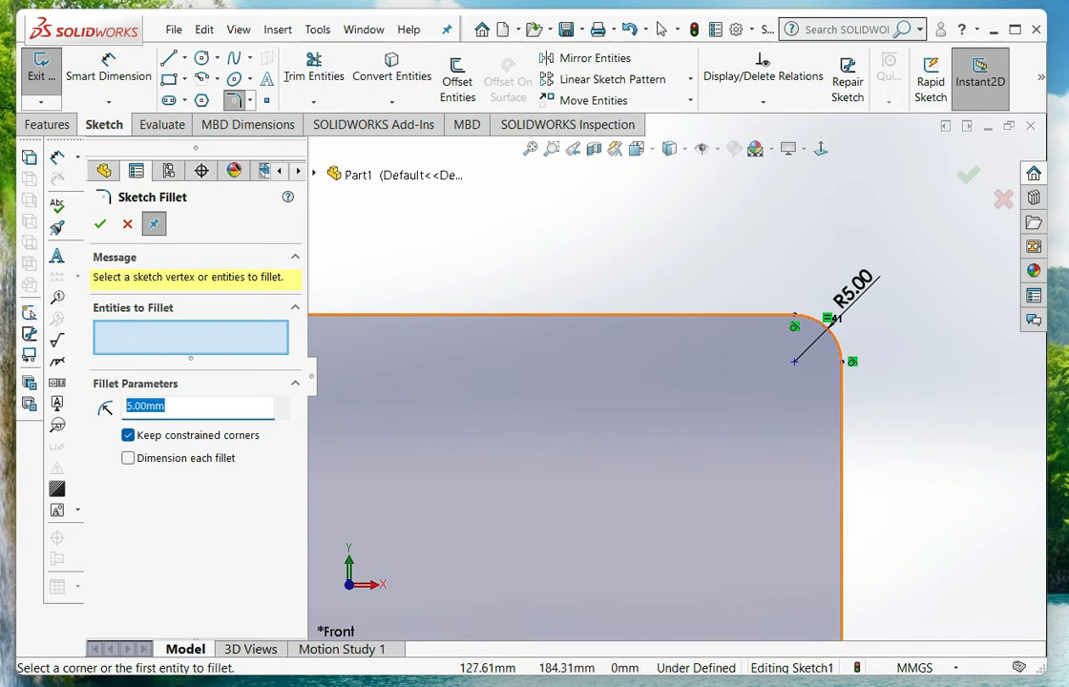
pyautogui.write('15')
pyautogui.press('Return')
pyautogui.scroll(10, 677, 376)
pyautogui.scroll(-3, 514, 429)
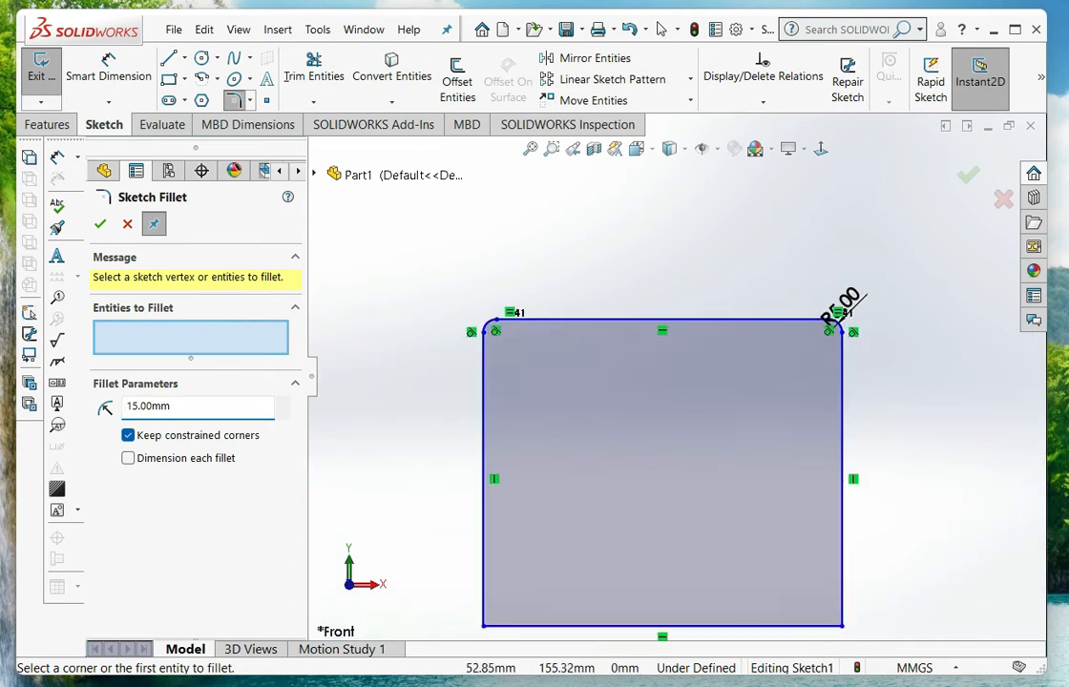
pyautogui.scroll(-2, 614, 387)
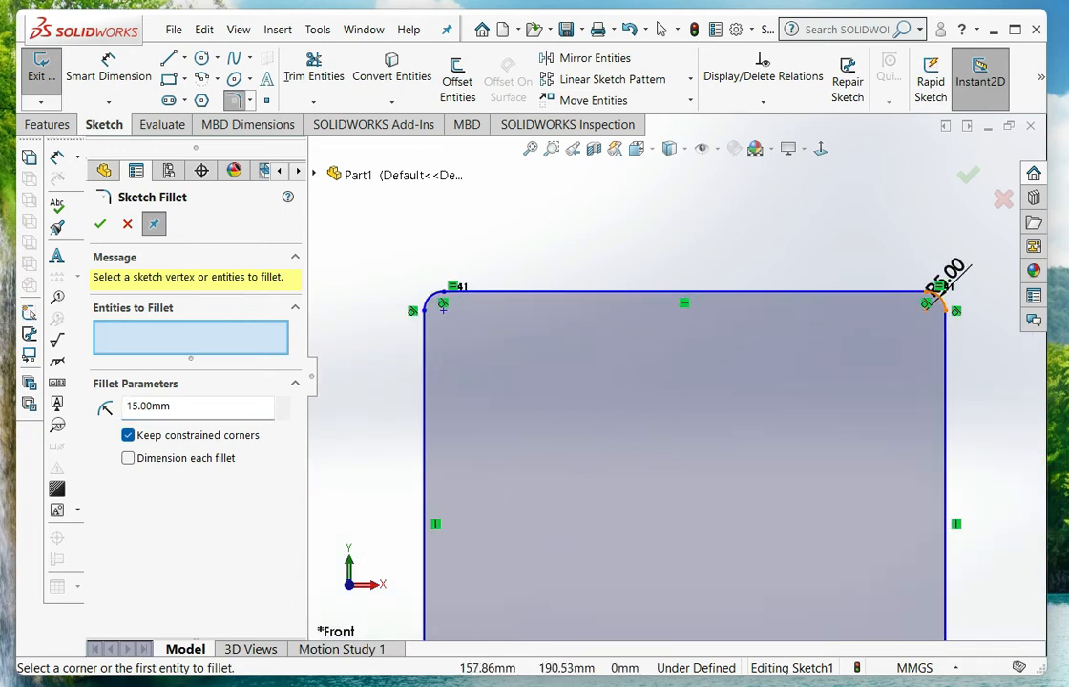
pyautogui.click(938, 298)
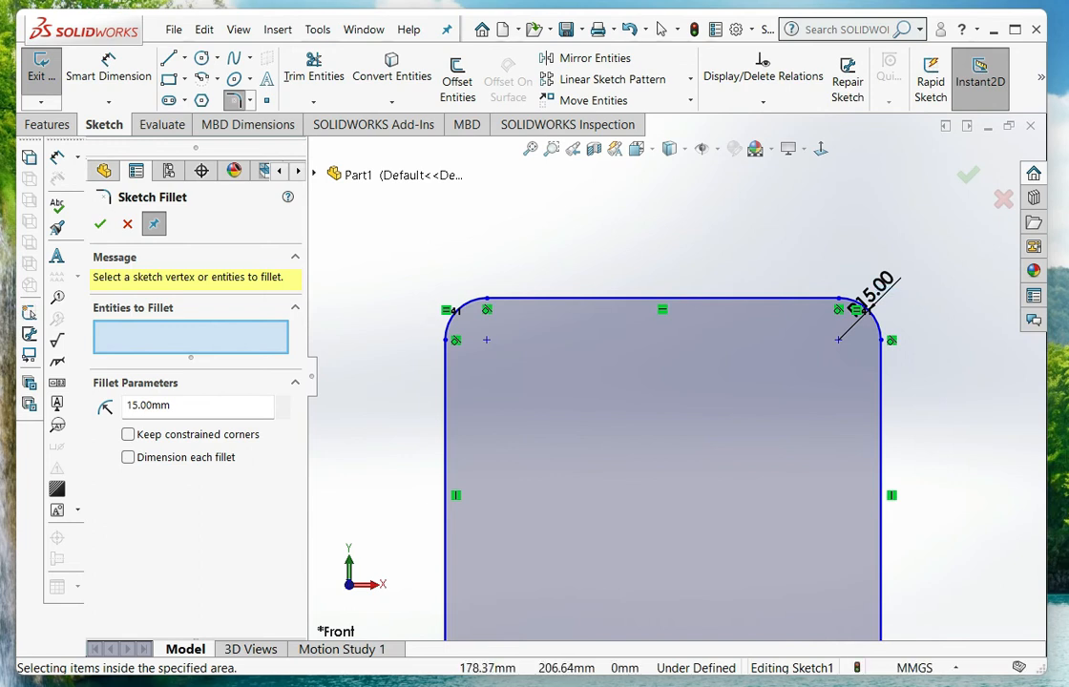
# Add 15 mm sketch fillets to both lower corners of the smaller rectangle and finish the Sketch Fillet command
pyautogui.scroll(3, 895, 335)
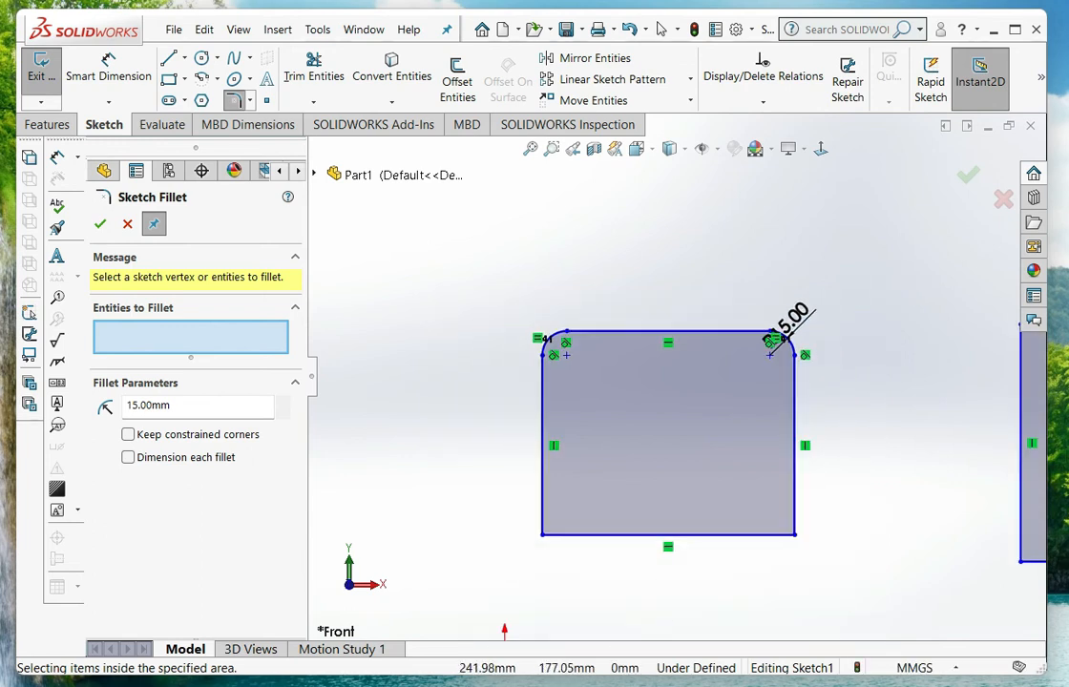
pyautogui.scroll(-2, 815, 482)
pyautogui.scroll(2, 676, 377)
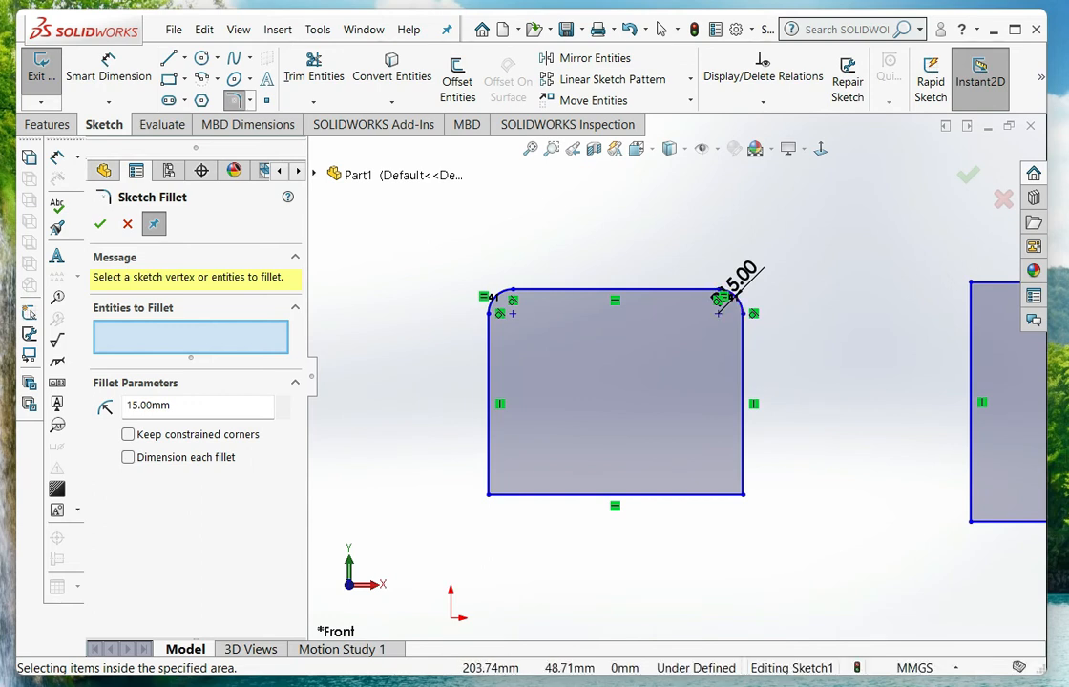
pyautogui.moveTo(783, 539)
pyautogui.mouseDown()
pyautogui.moveTo(687, 437)
pyautogui.moveTo(435, 353)
pyautogui.mouseUp()
pyautogui.scroll(-3, 537, 558)
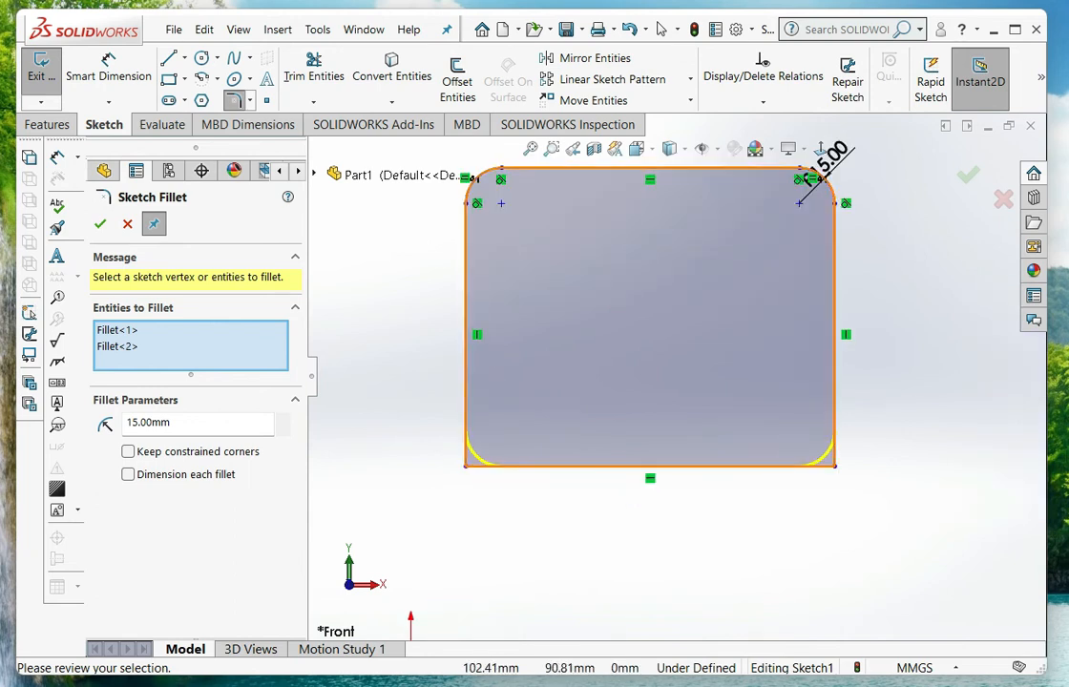
pyautogui.click(100, 224)
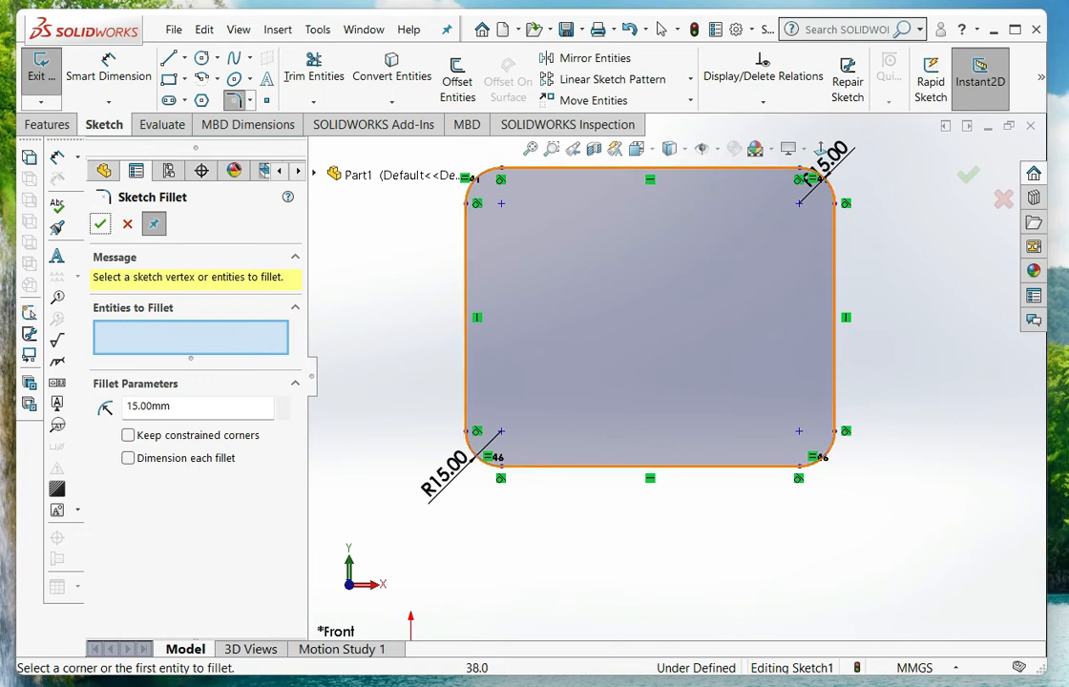
pyautogui.scroll(1, 495, 464)
pyautogui.scroll(-3, 525, 469)
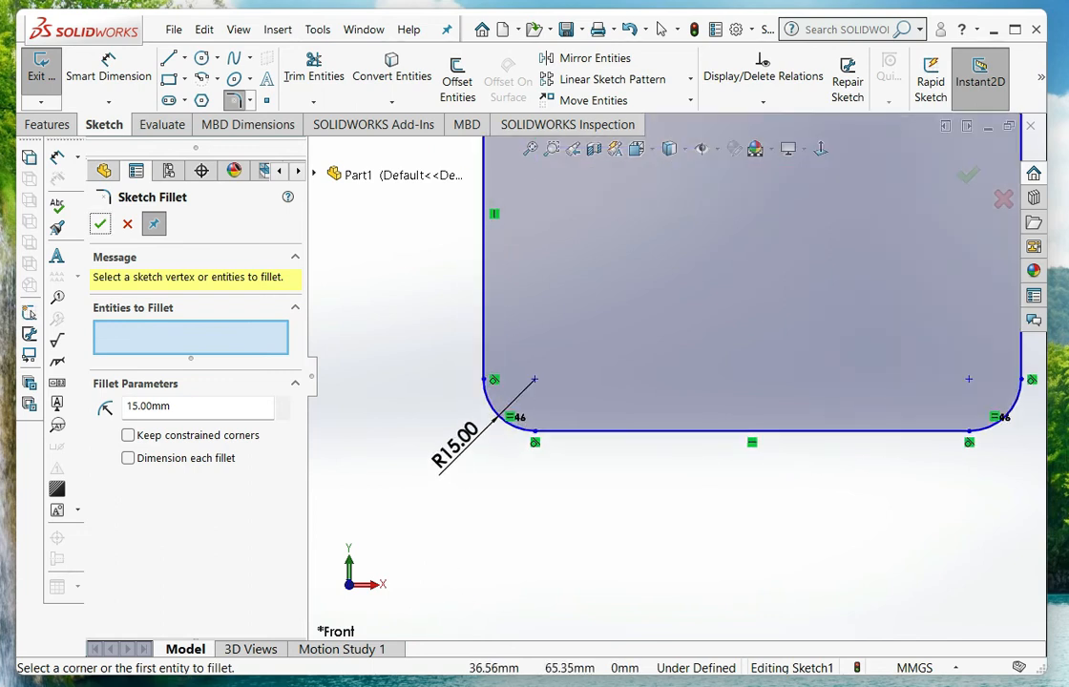
pyautogui.scroll(4, 685, 369)
pyautogui.scroll(6, 676, 368)
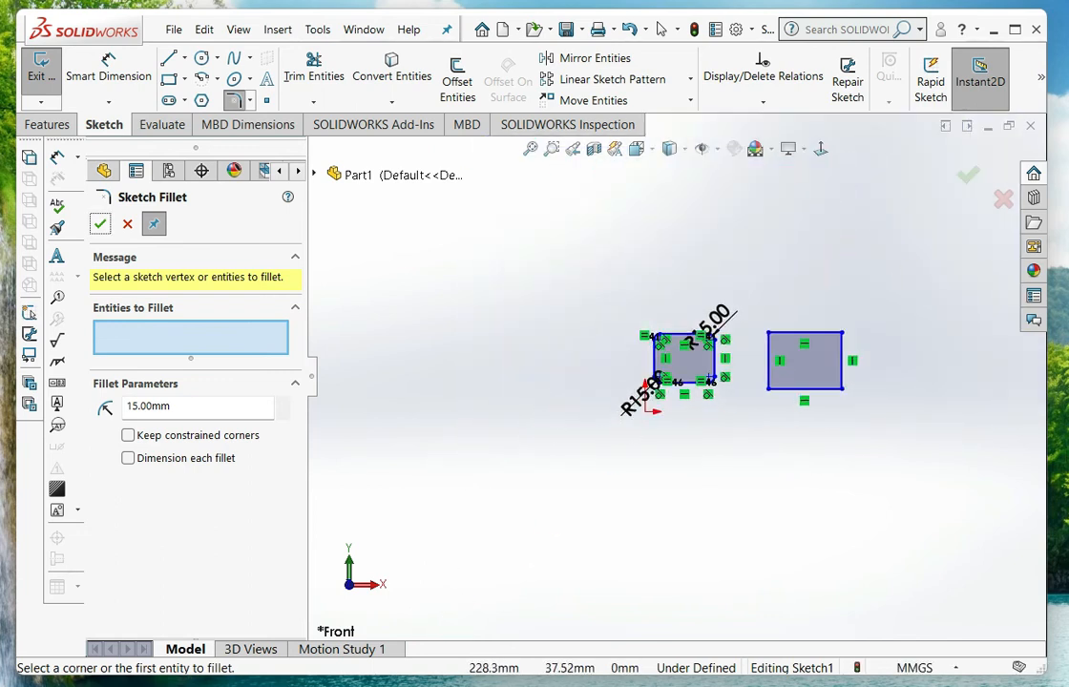
pyautogui.scroll(-5, 835, 377)
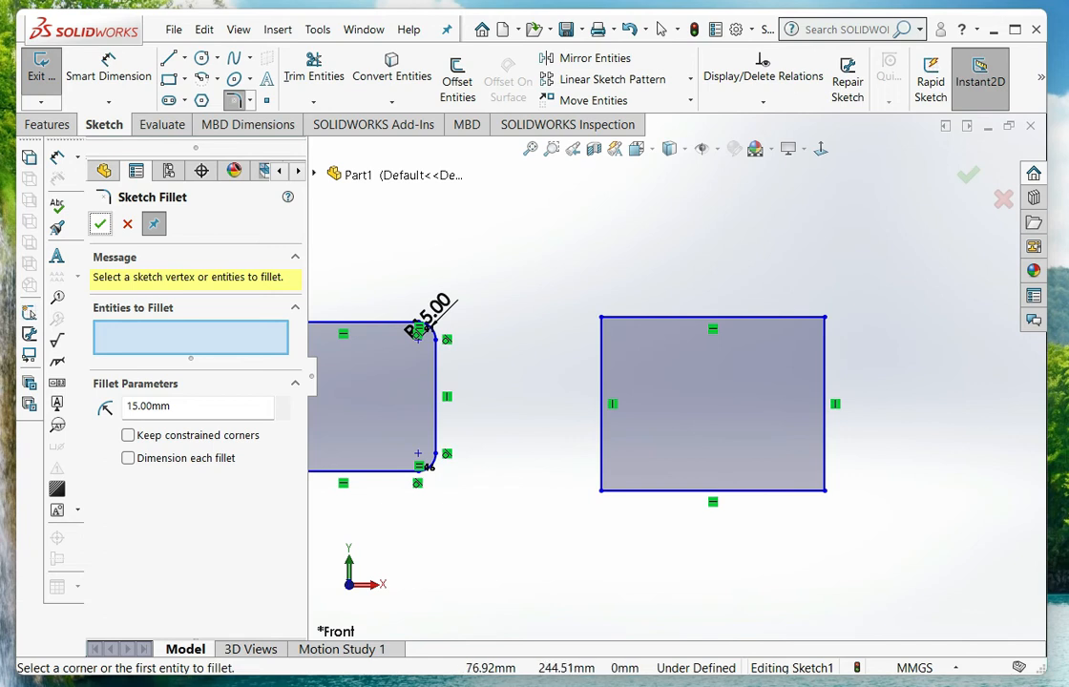
pyautogui.click(100, 225)
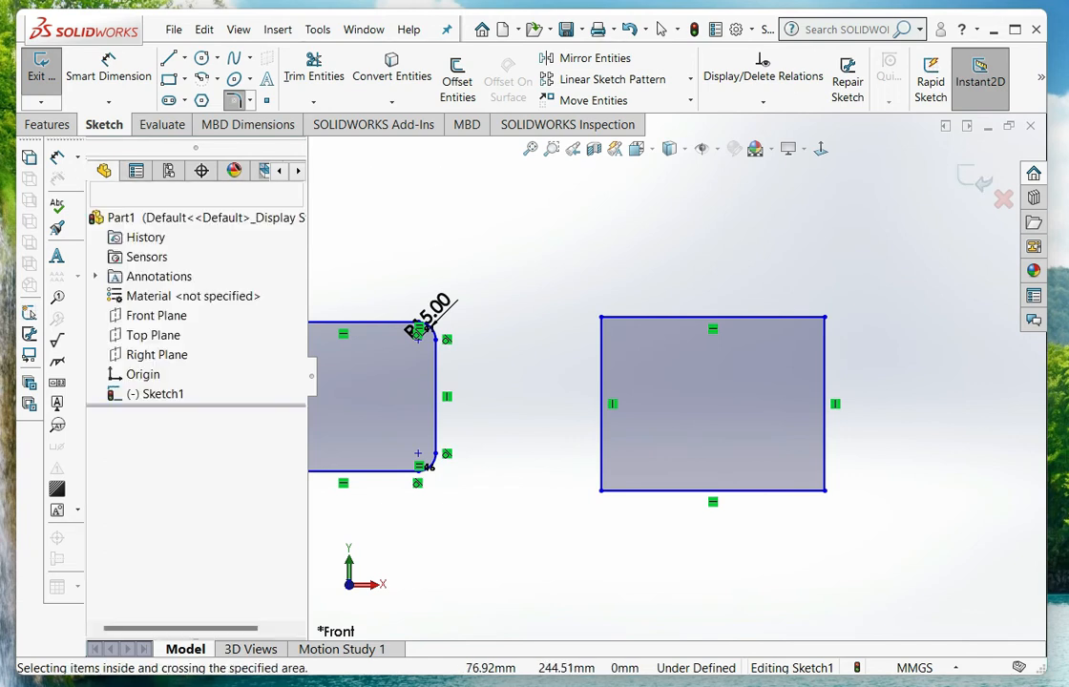
# Add a distance-distance sketch chamfer with equal 10 mm distances to the larger rectangle's upper-right corner
pyautogui.click(250, 100)
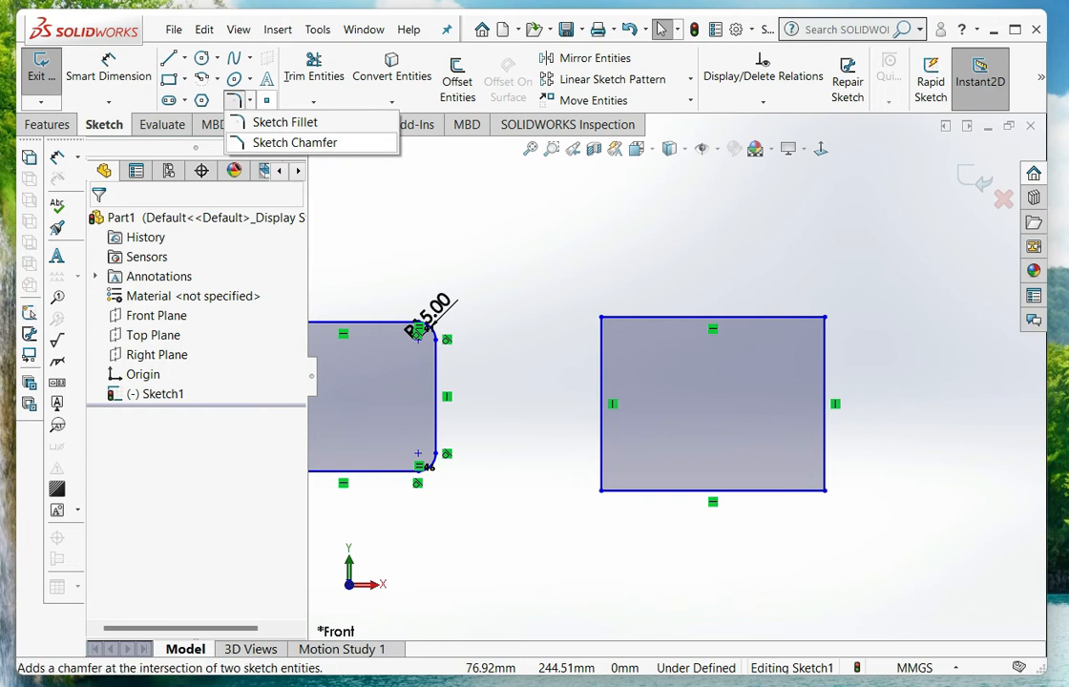
pyautogui.click(298, 142)
pyautogui.scroll(-3, 833, 376)
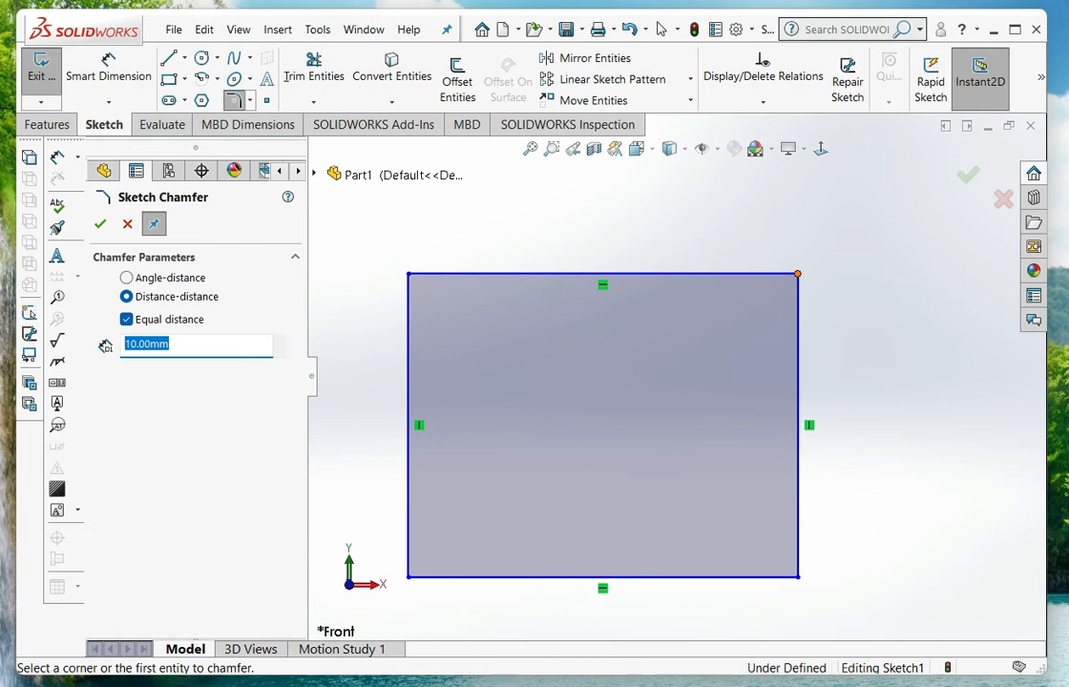
pyautogui.click(799, 274)
pyautogui.scroll(-3, 792, 274)
pyautogui.scroll(-2, 795, 288)
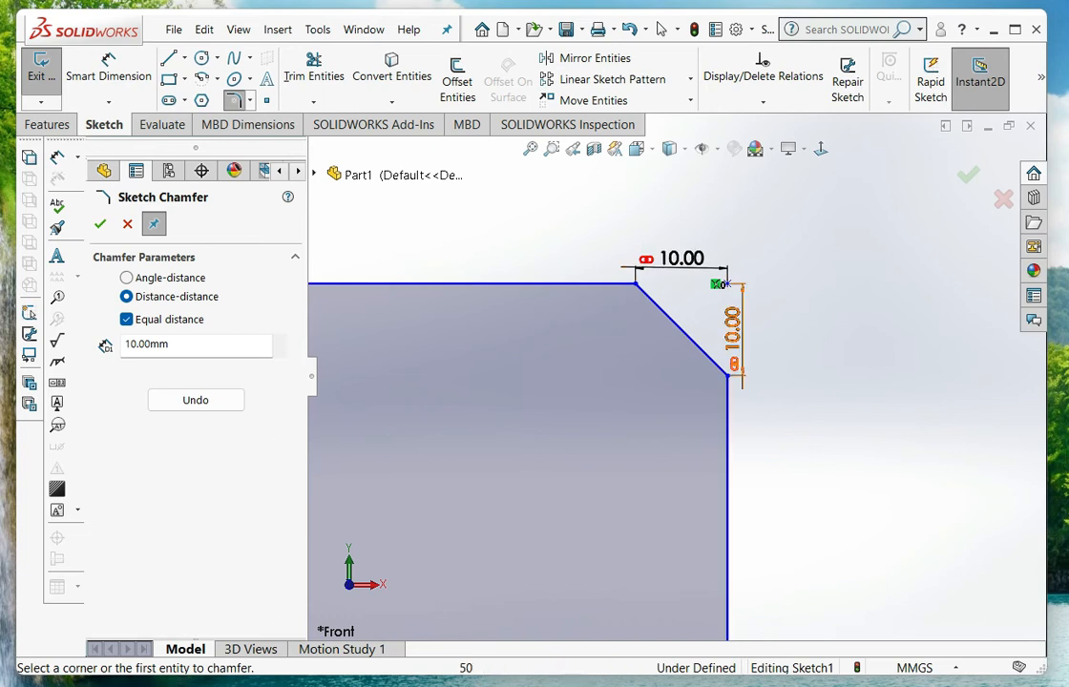
pyautogui.scroll(1, 721, 305)
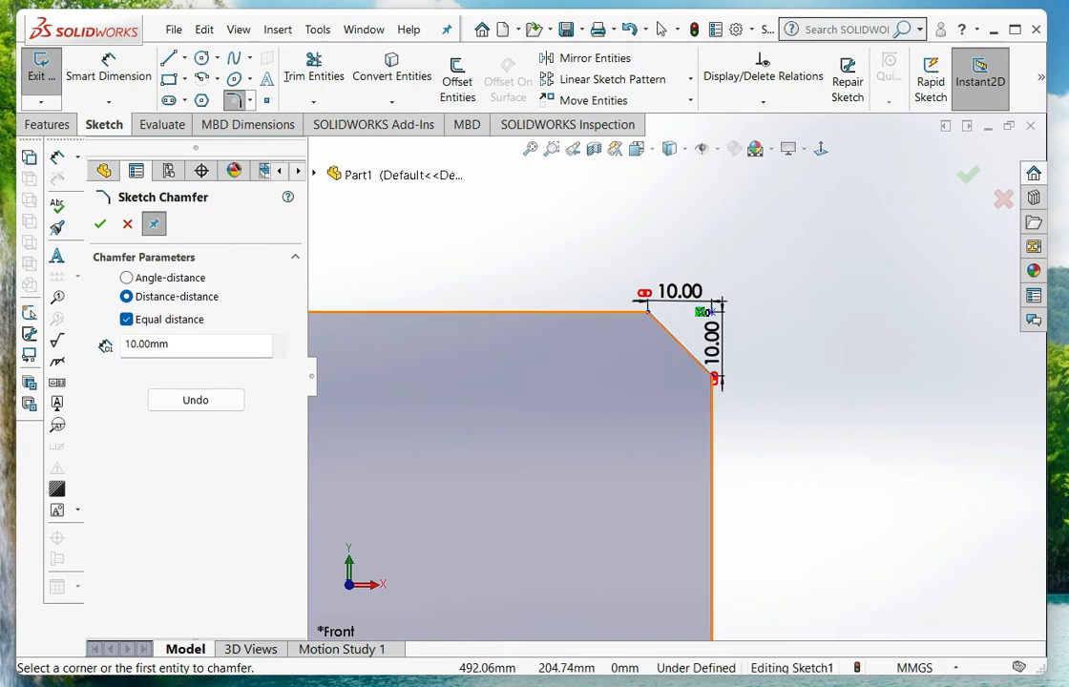
pyautogui.scroll(5, 706, 325)
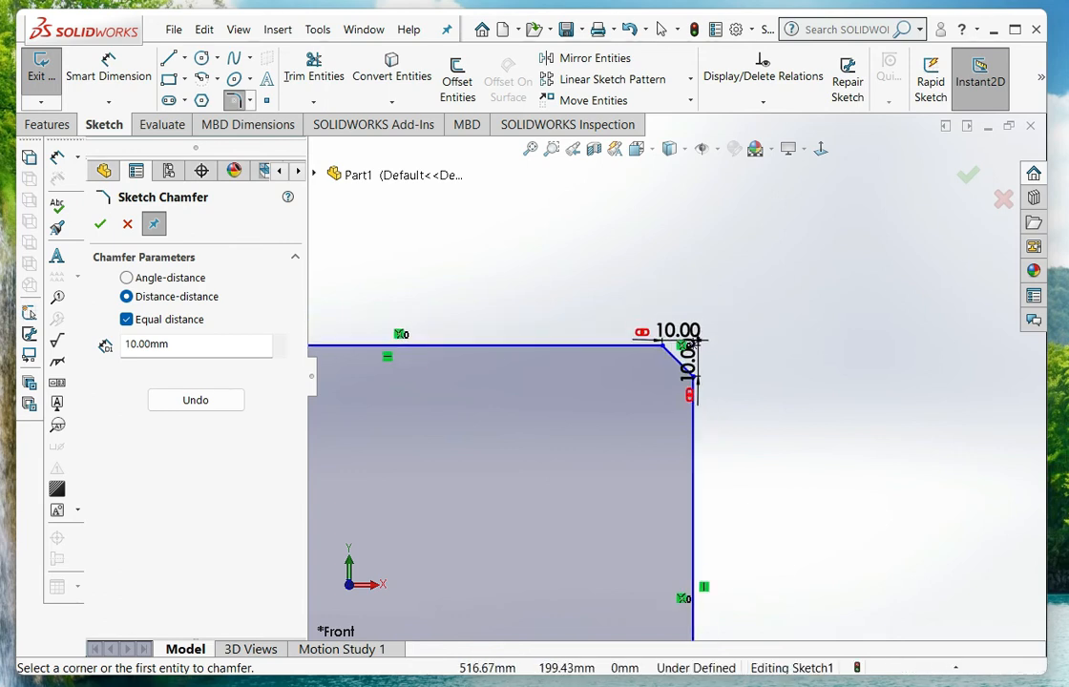
# Add an angle-distance sketch chamfer of 10 mm at 45 degrees to the larger rectangle's upper-left corner and finish the command
pyautogui.scroll(-8, 812, 273)
pyautogui.scroll(-4, 561, 327)
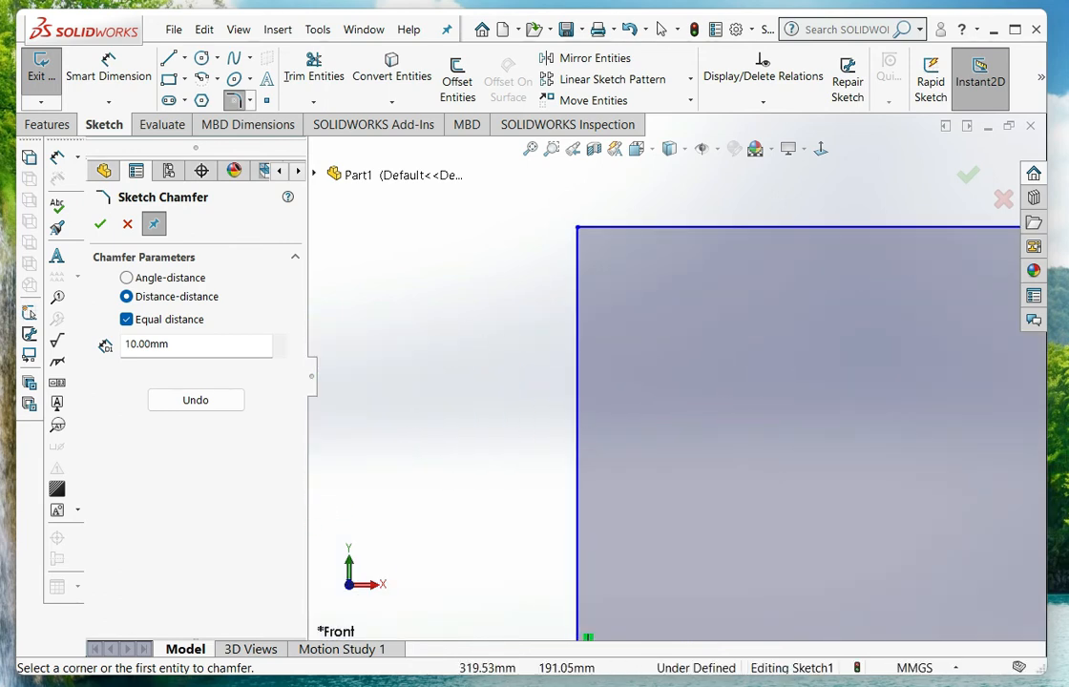
pyautogui.scroll(3, 561, 325)
pyautogui.click(127, 278)
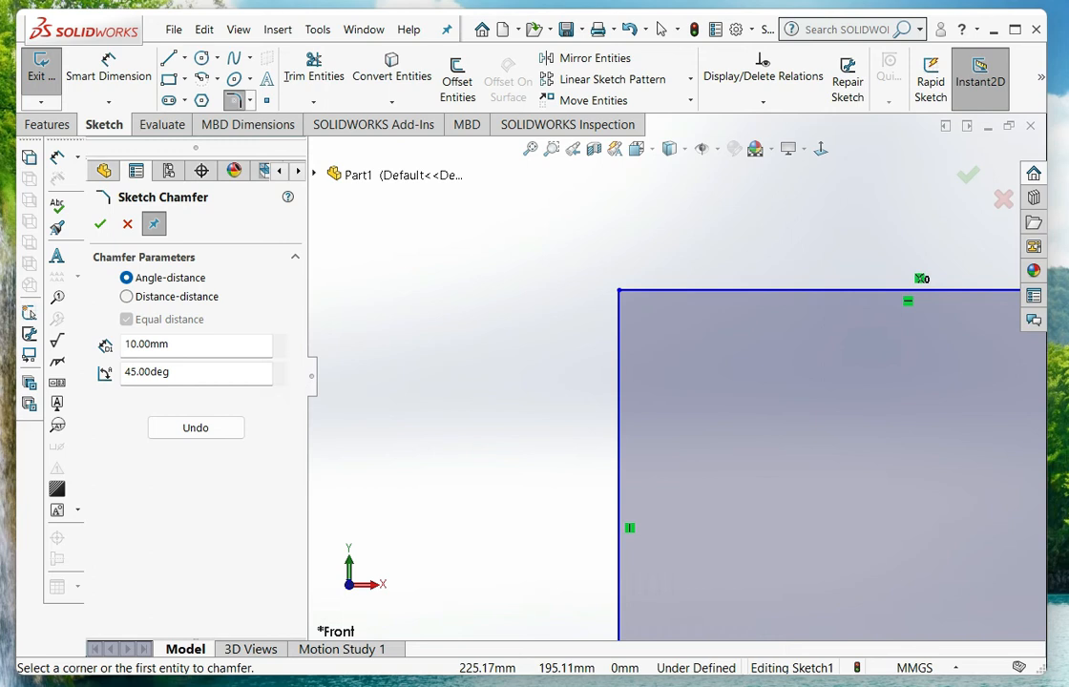
pyautogui.moveTo(175, 345); pyautogui.dragTo(140, 345)
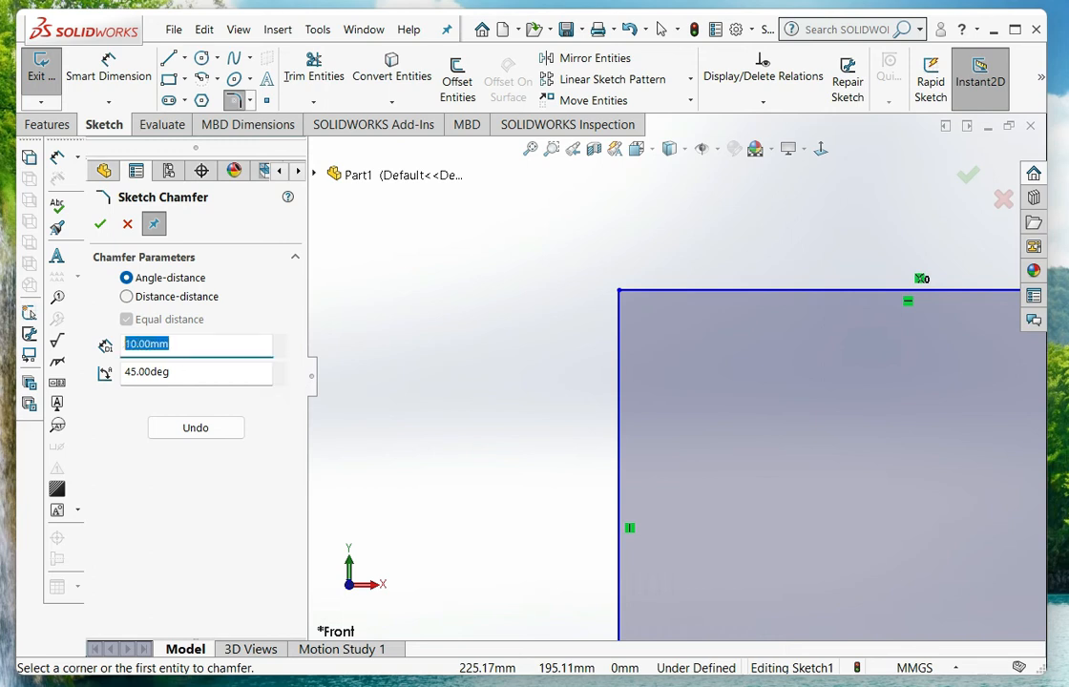
pyautogui.press('Tab')
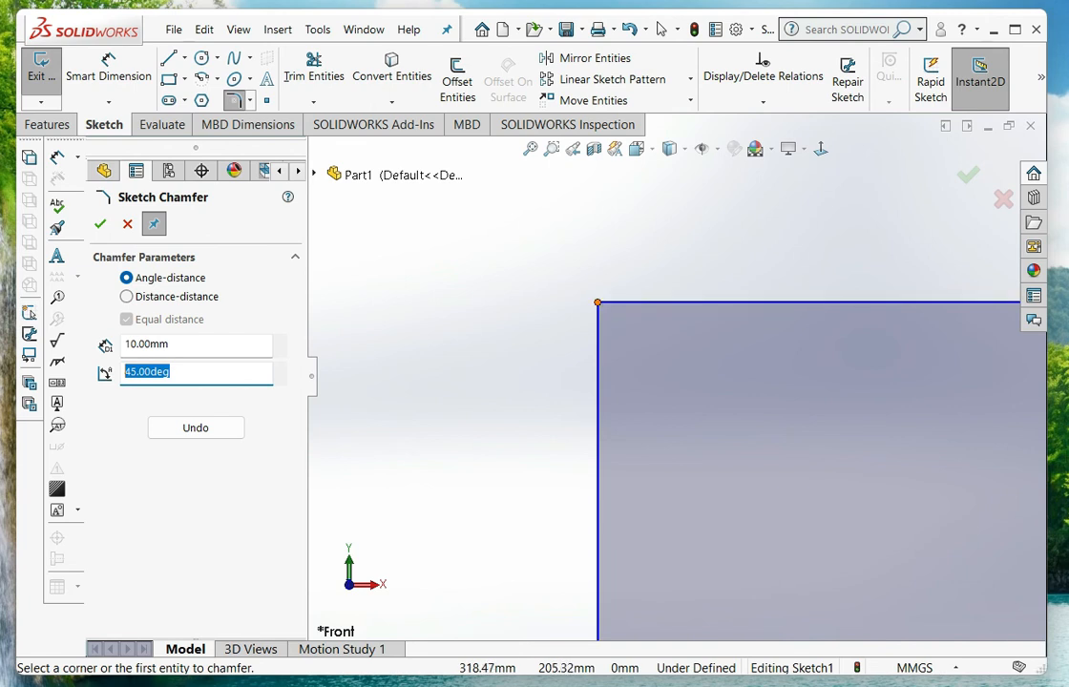
pyautogui.click(598, 302)
pyautogui.scroll(-5, 621, 315)
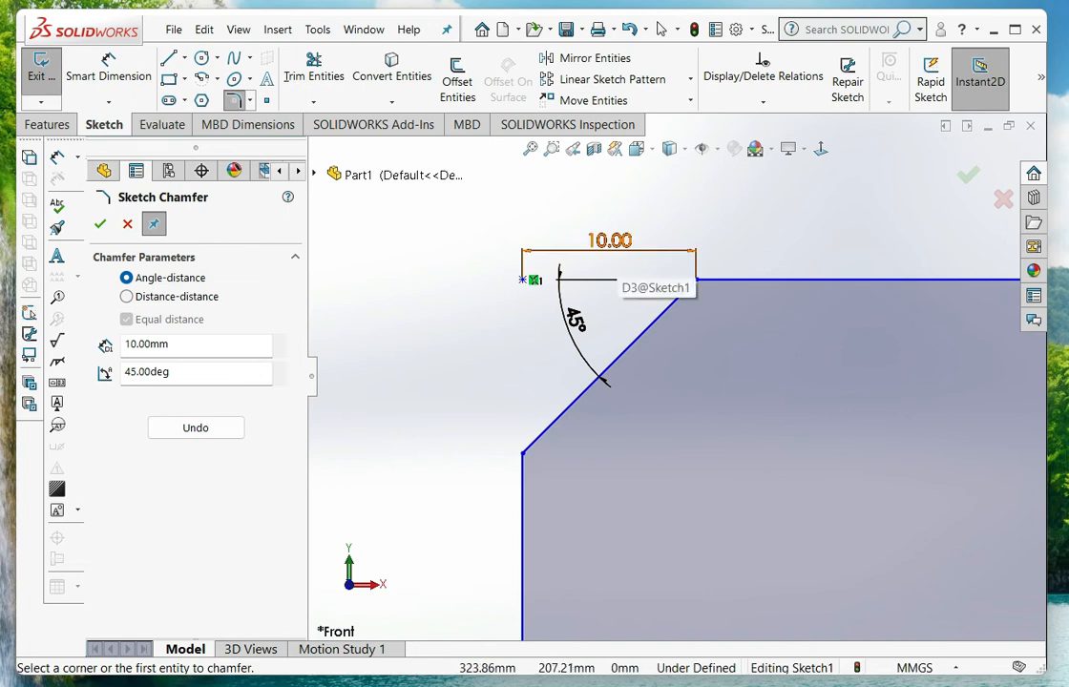
pyautogui.scroll(10, 678, 374)
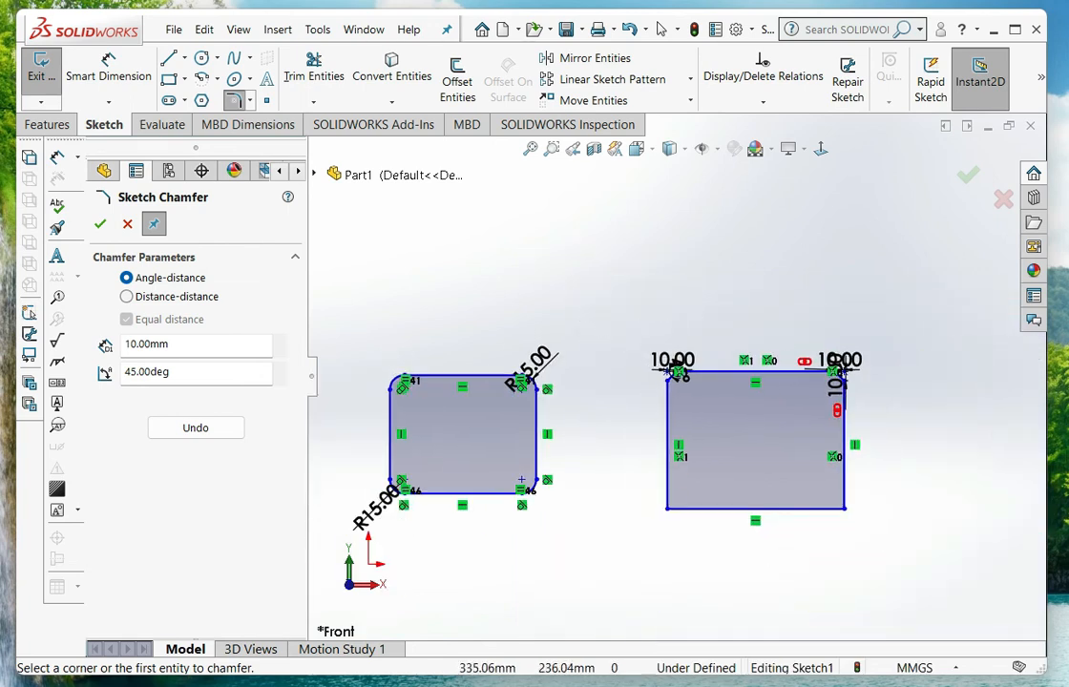
pyautogui.scroll(-5, 813, 481)
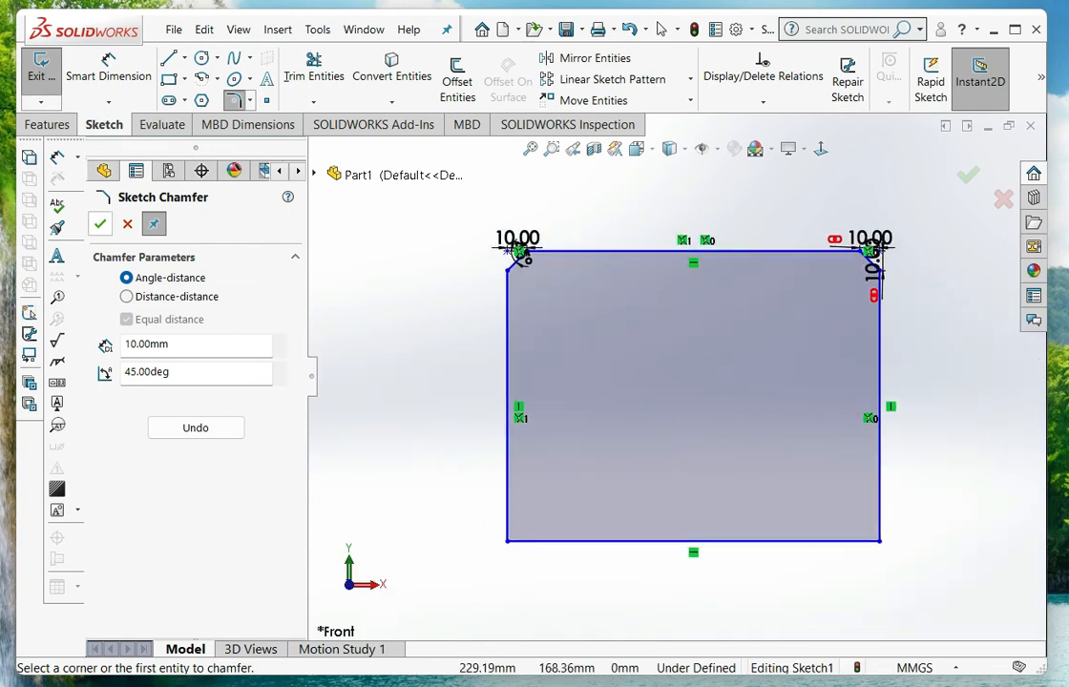
pyautogui.click(100, 223)
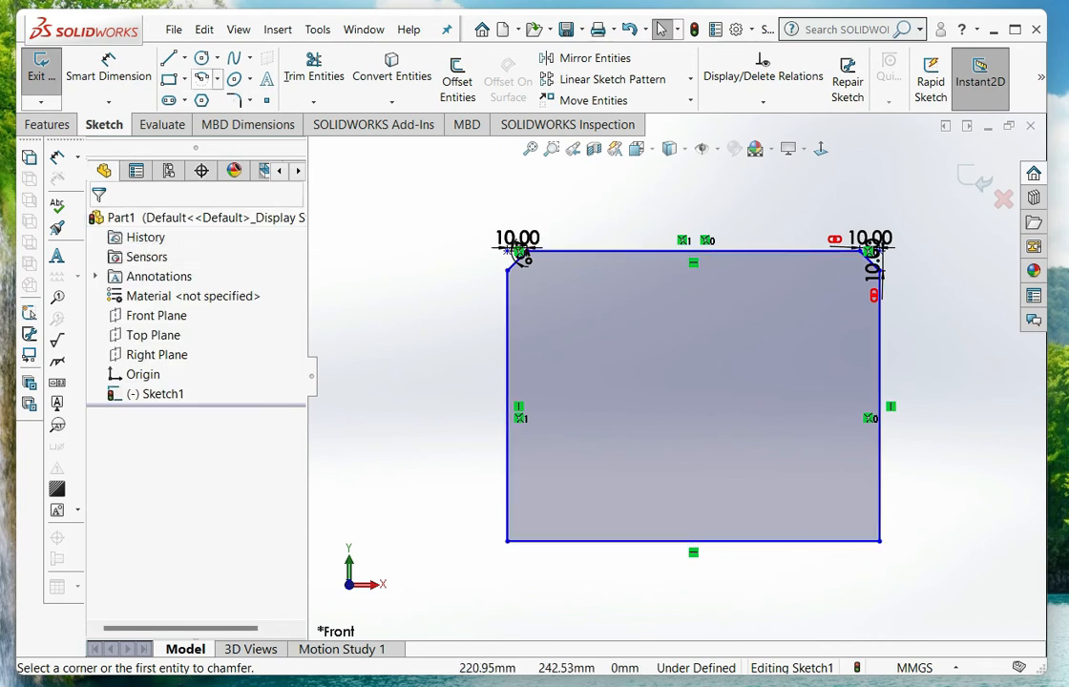
# Add a distance-distance sketch chamfer with equal 15 mm distances to the larger rectangle's lower-left corner
pyautogui.click(249, 101)
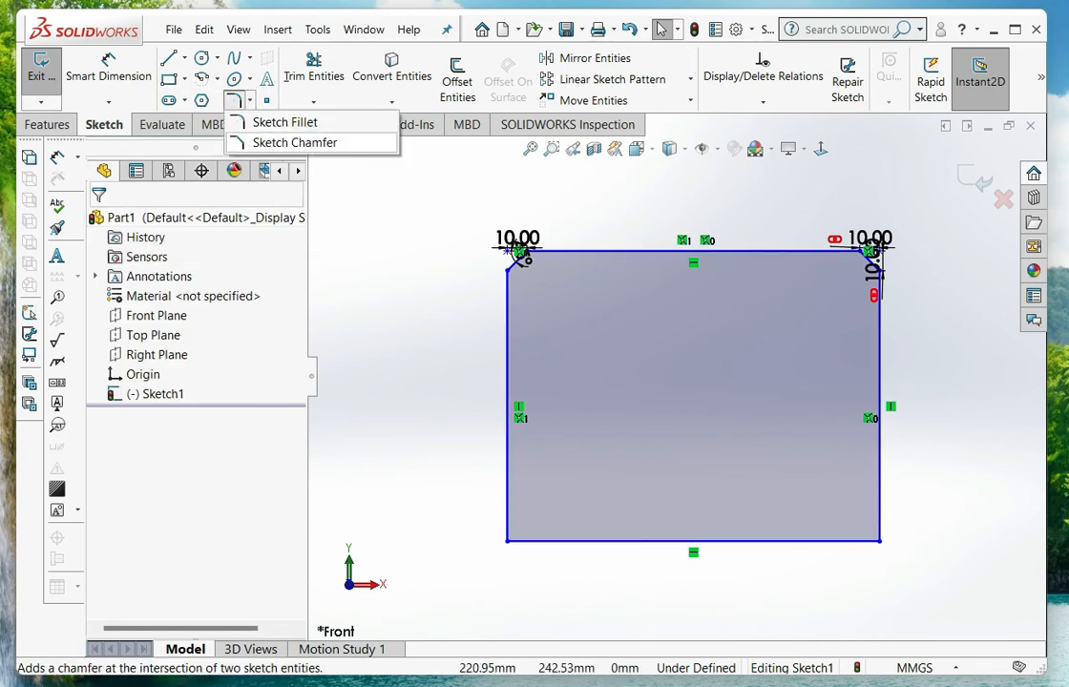
pyautogui.click(295, 143)
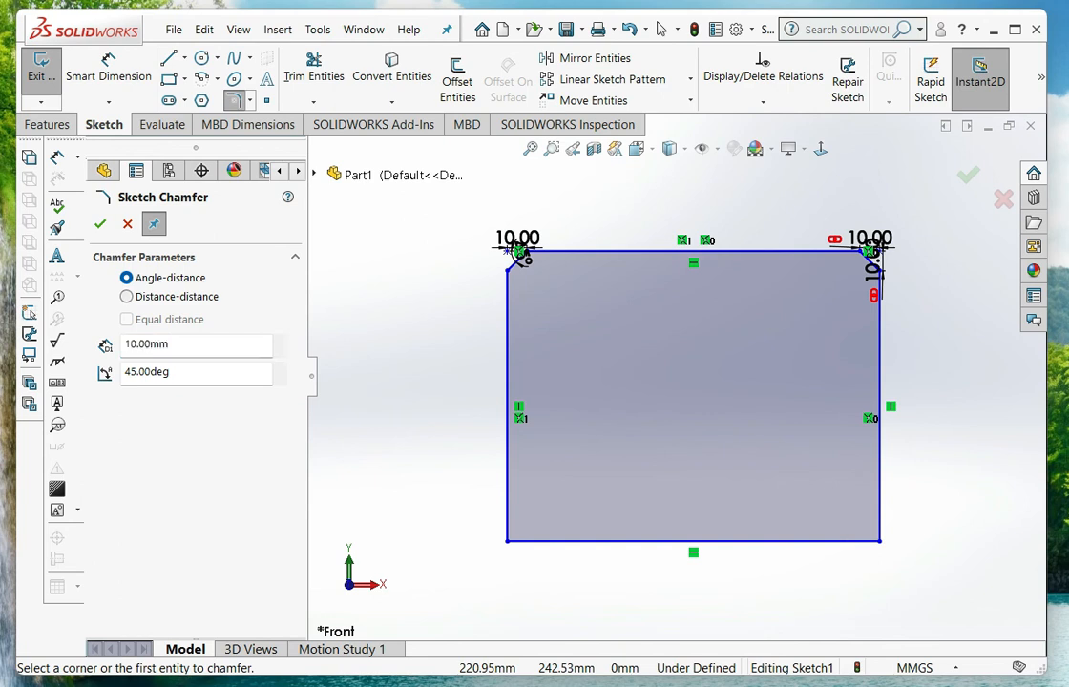
pyautogui.click(126, 296)
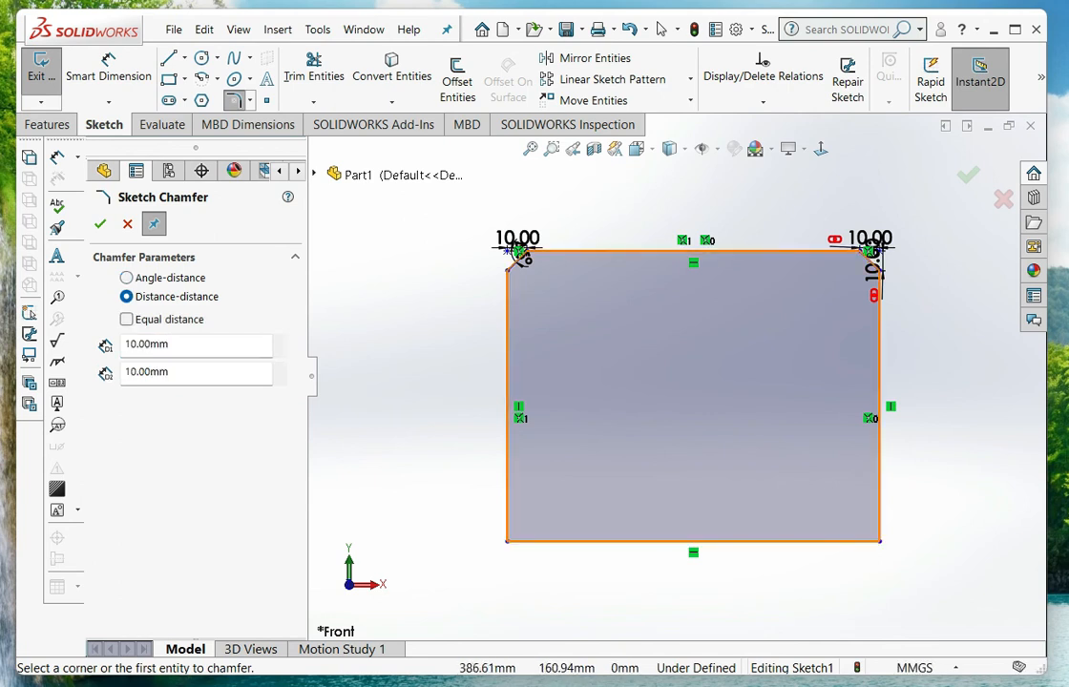
pyautogui.click(126, 319)
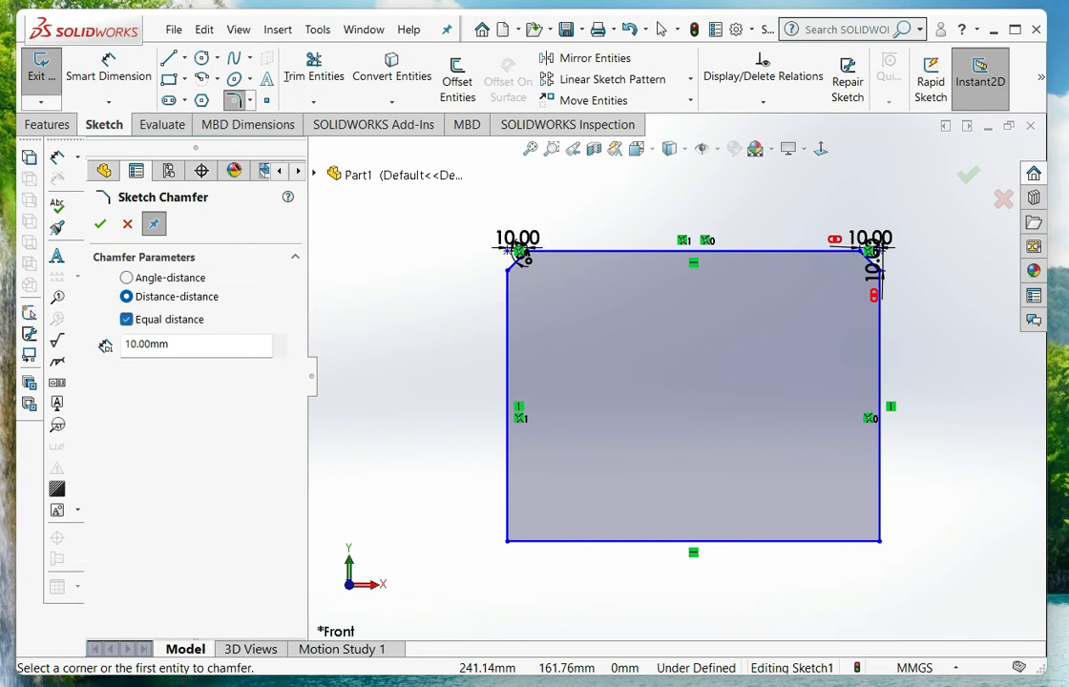
pyautogui.doubleClick(148, 344)
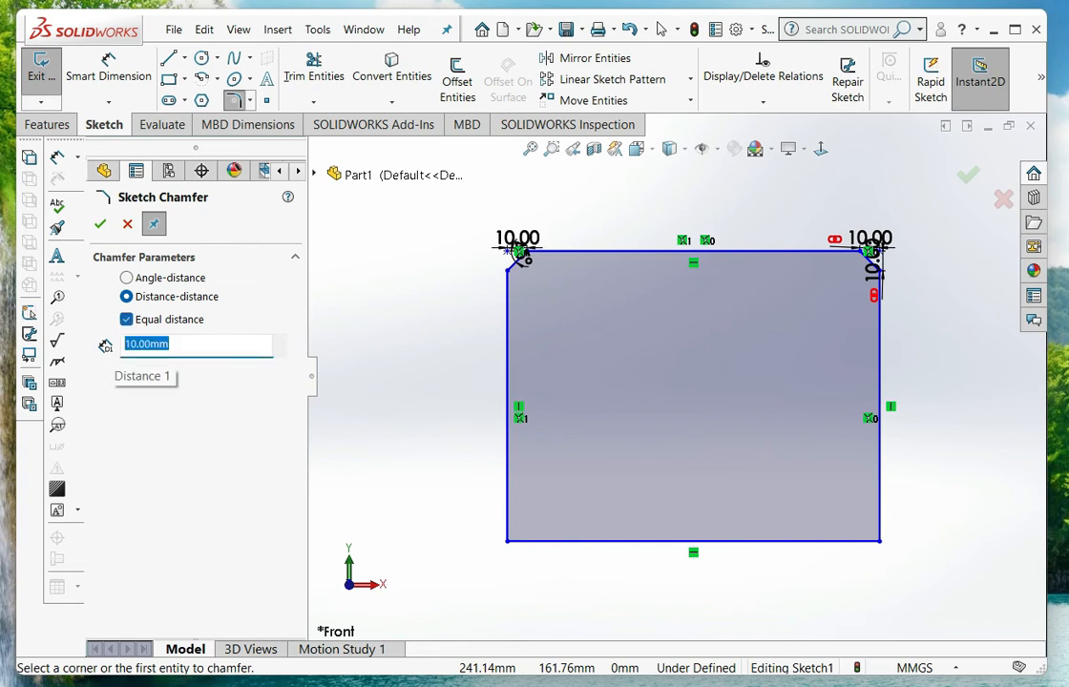
pyautogui.write('1')
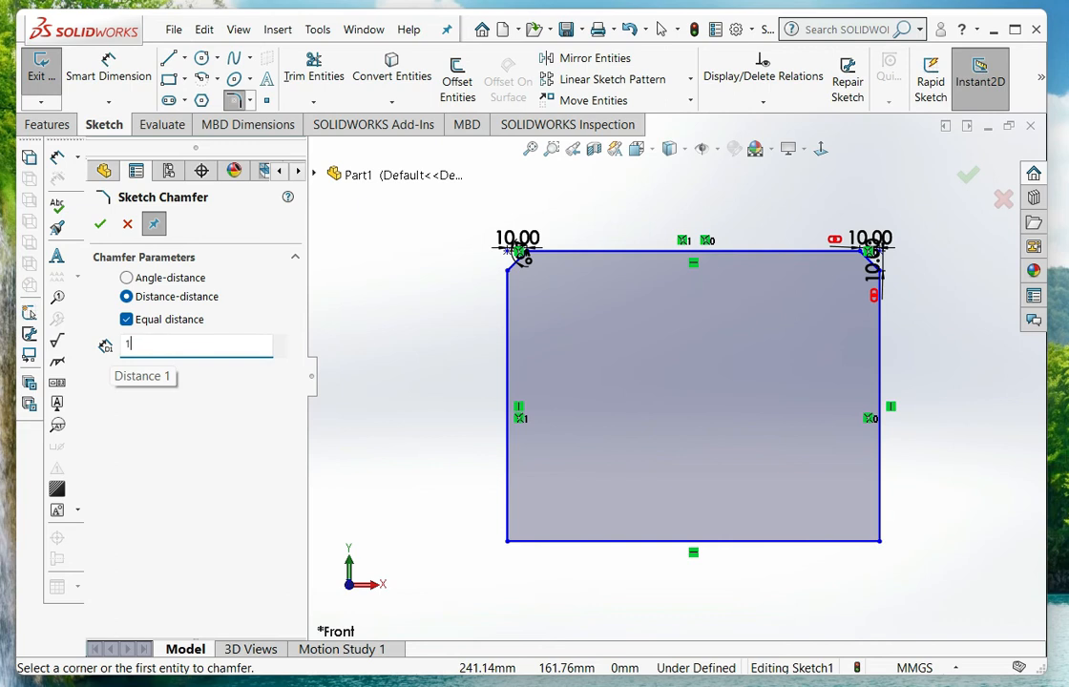
pyautogui.write('5')
pyautogui.press('Return')
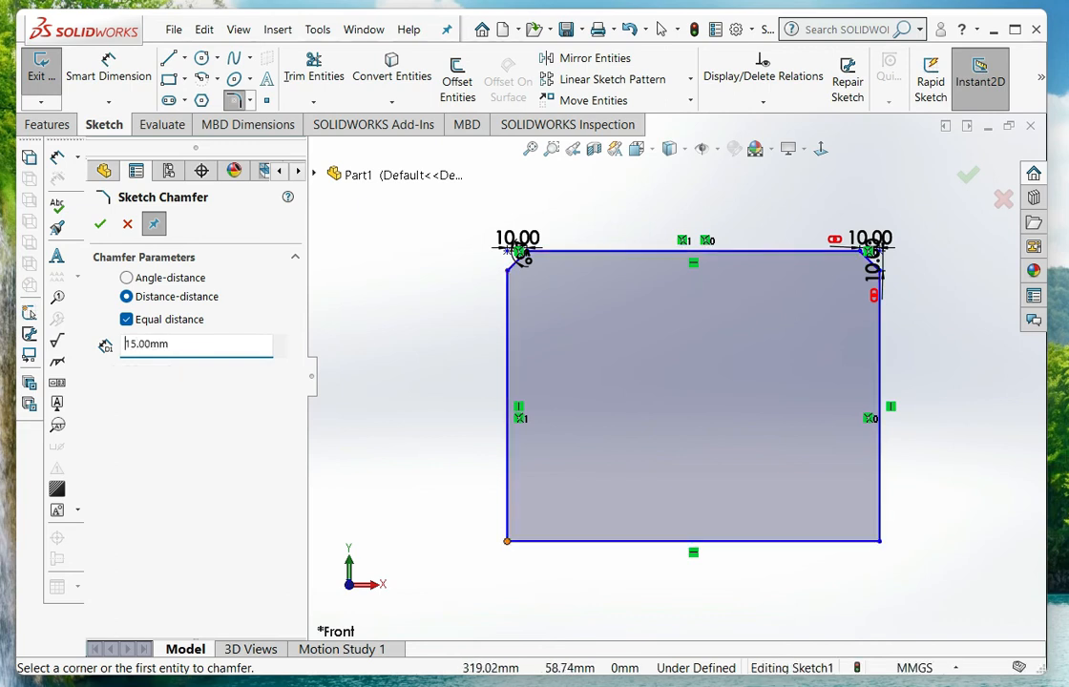
pyautogui.click(507, 540)
pyautogui.scroll(-5, 496, 585)
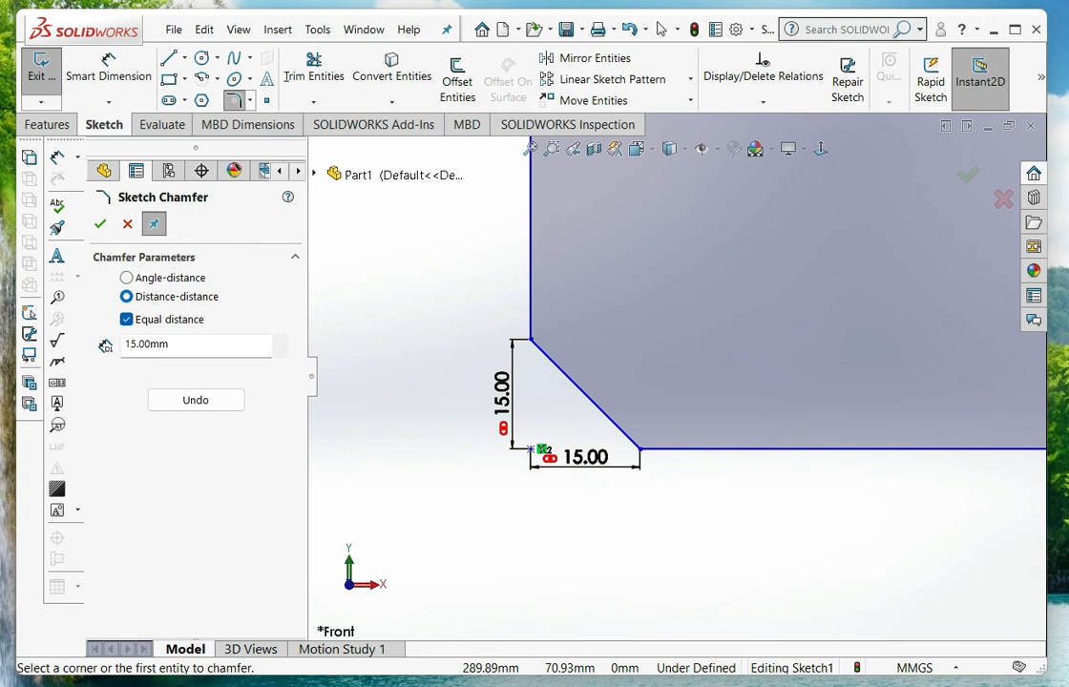
pyautogui.scroll(11, 578, 402)
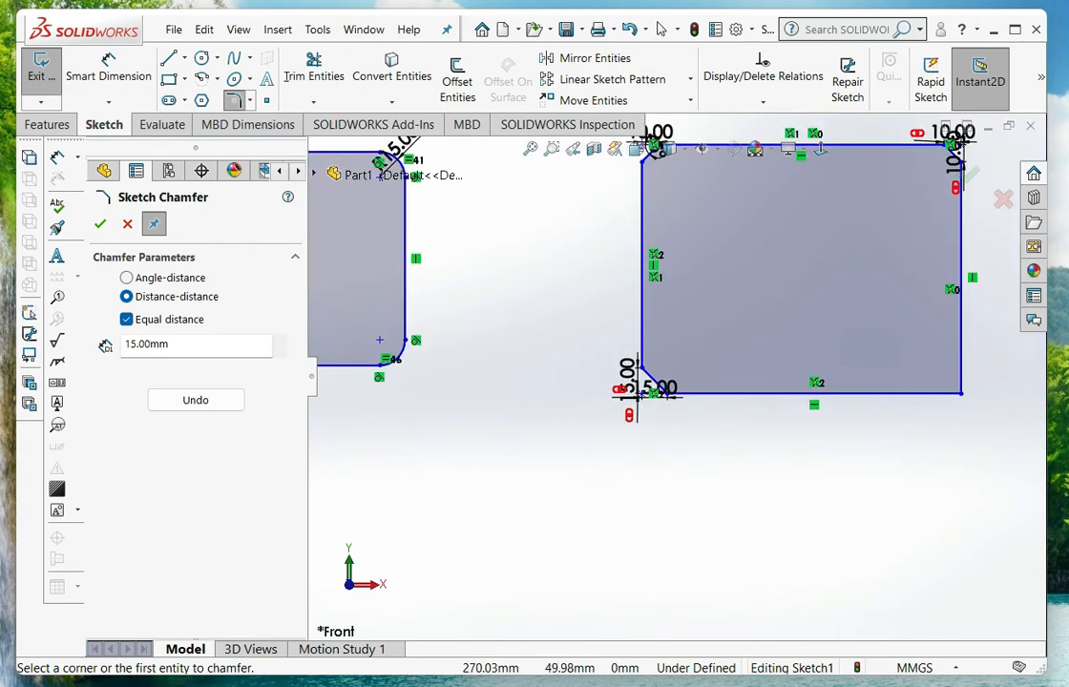
# Chamfer the larger rectangle's lower-right corner with unequal distances of 20 mm and 40 mm and finish the Sketch Chamfer command
pyautogui.scroll(-3, 830, 332)
pyautogui.scroll(-5, 887, 401)
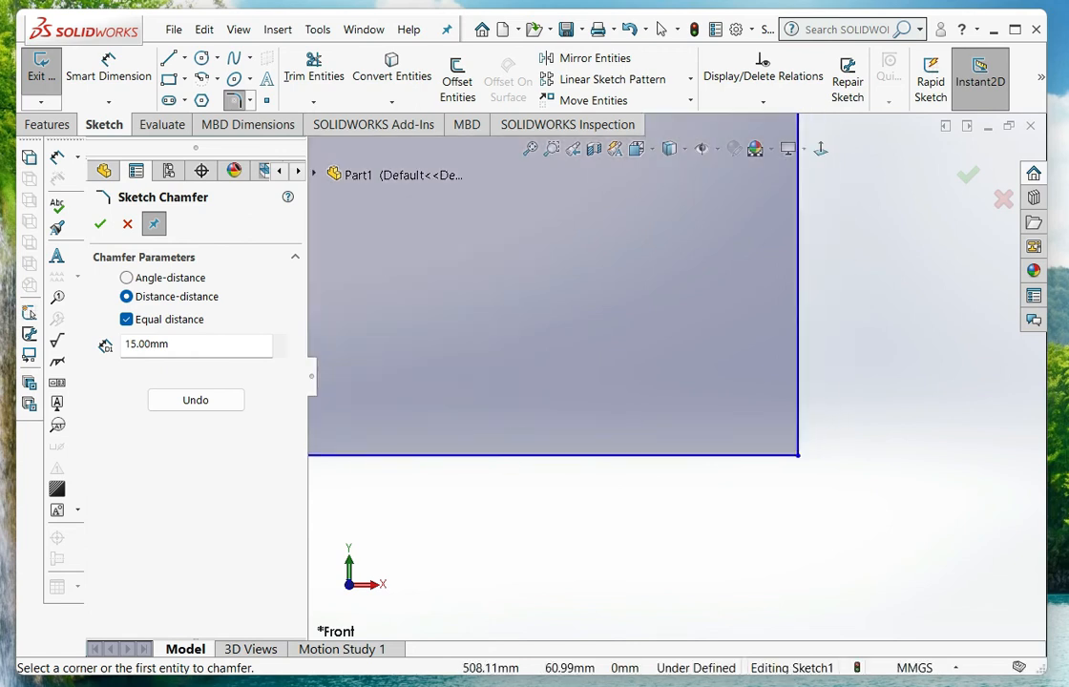
pyautogui.click(126, 319)
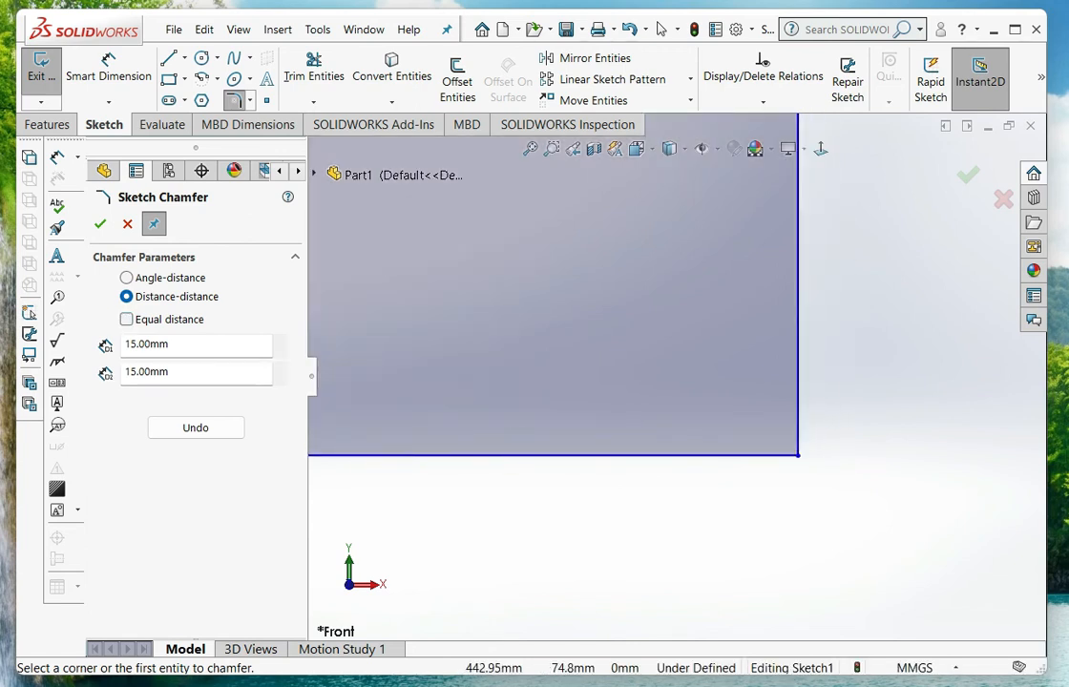
pyautogui.doubleClick(147, 345)
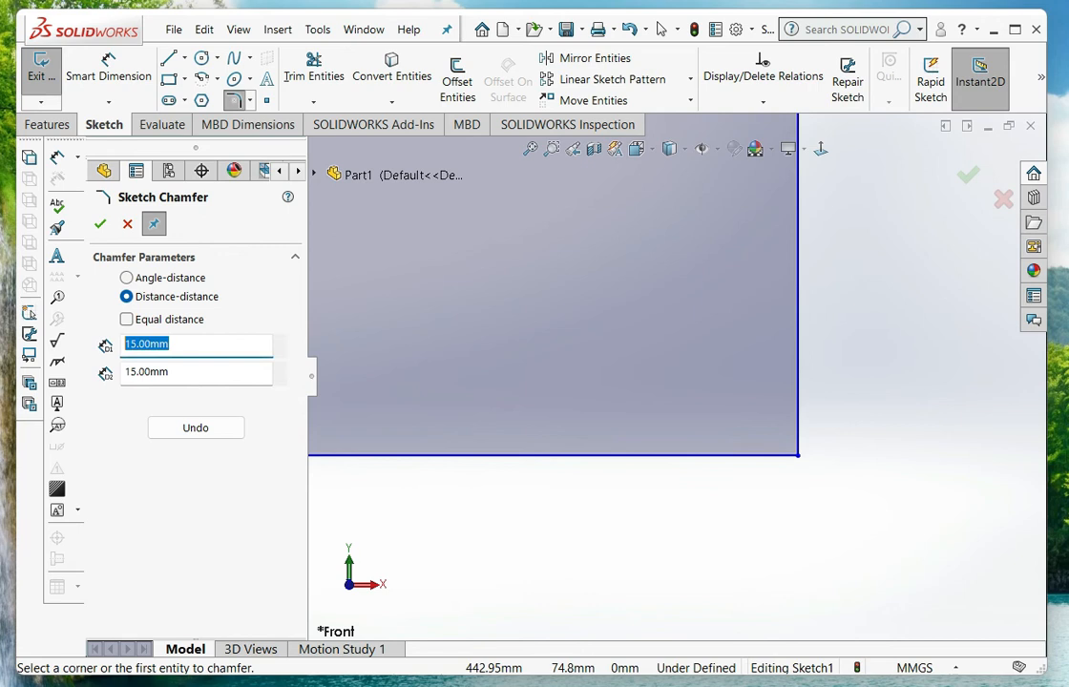
pyautogui.write('20')
pyautogui.press('Tab')
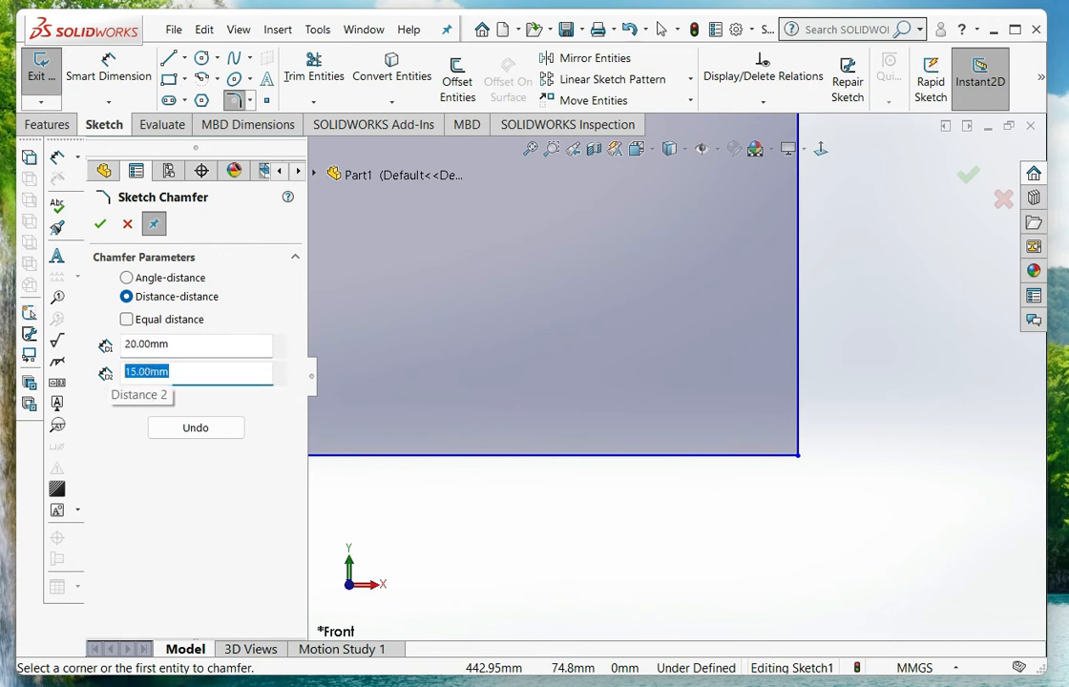
pyautogui.write('40')
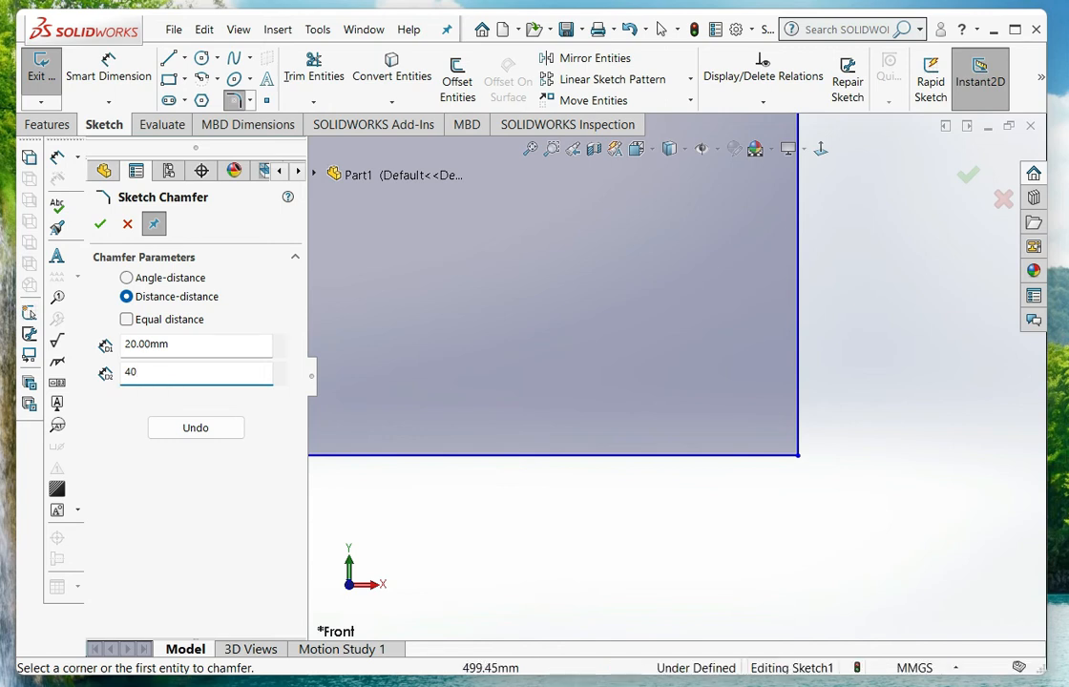
pyautogui.click(797, 456)
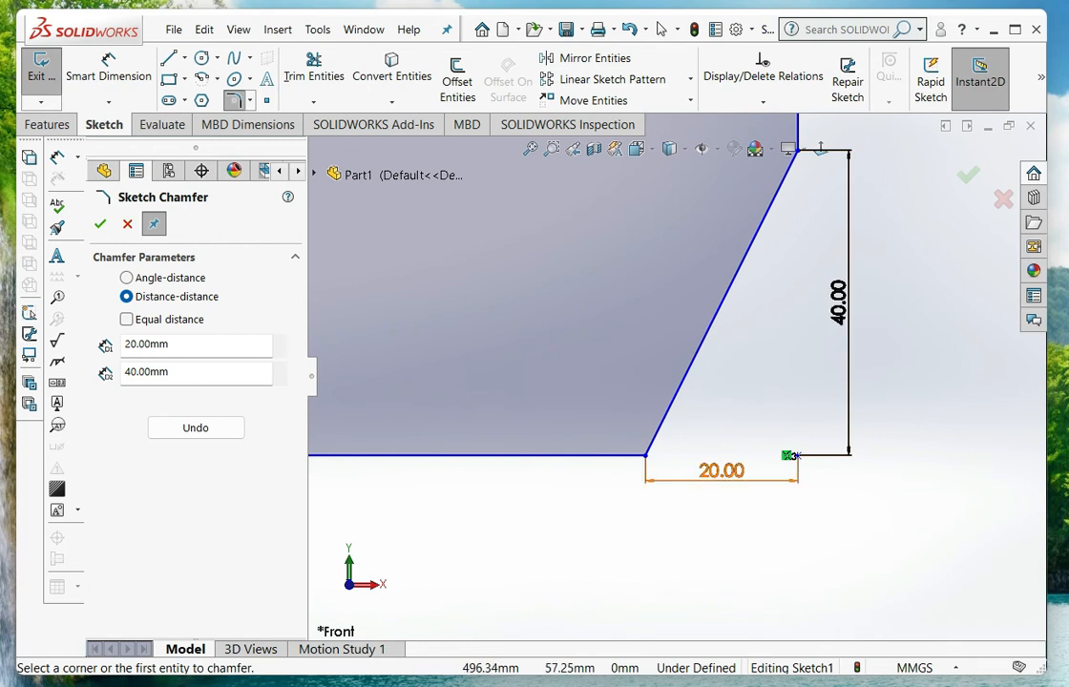
pyautogui.scroll(11, 821, 363)
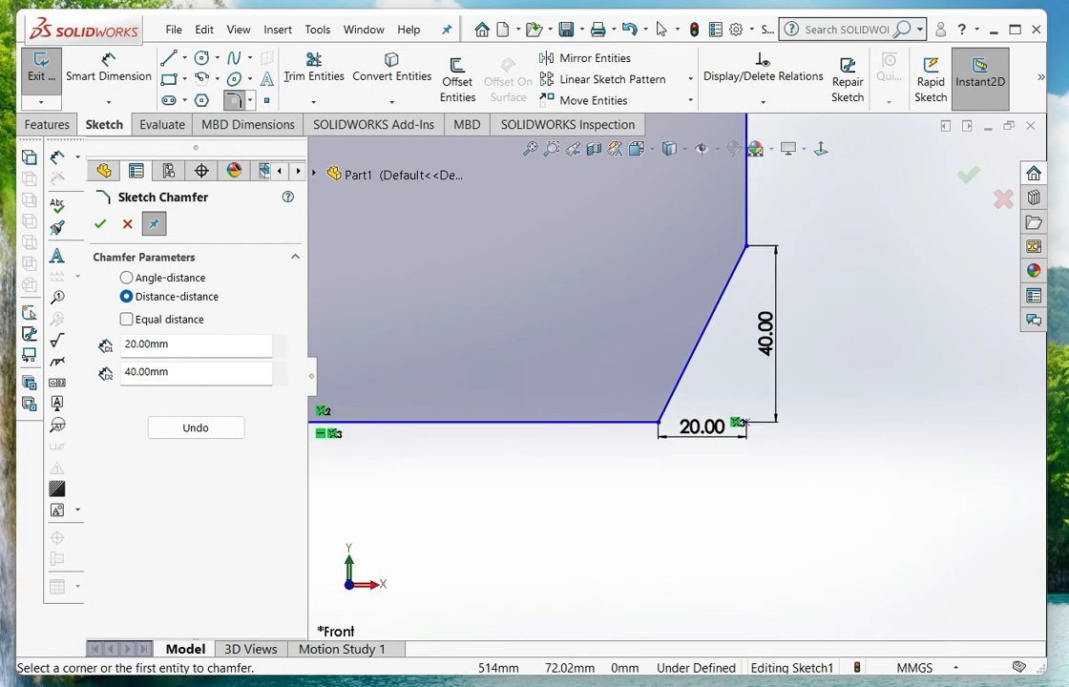
pyautogui.scroll(-3, 506, 233)
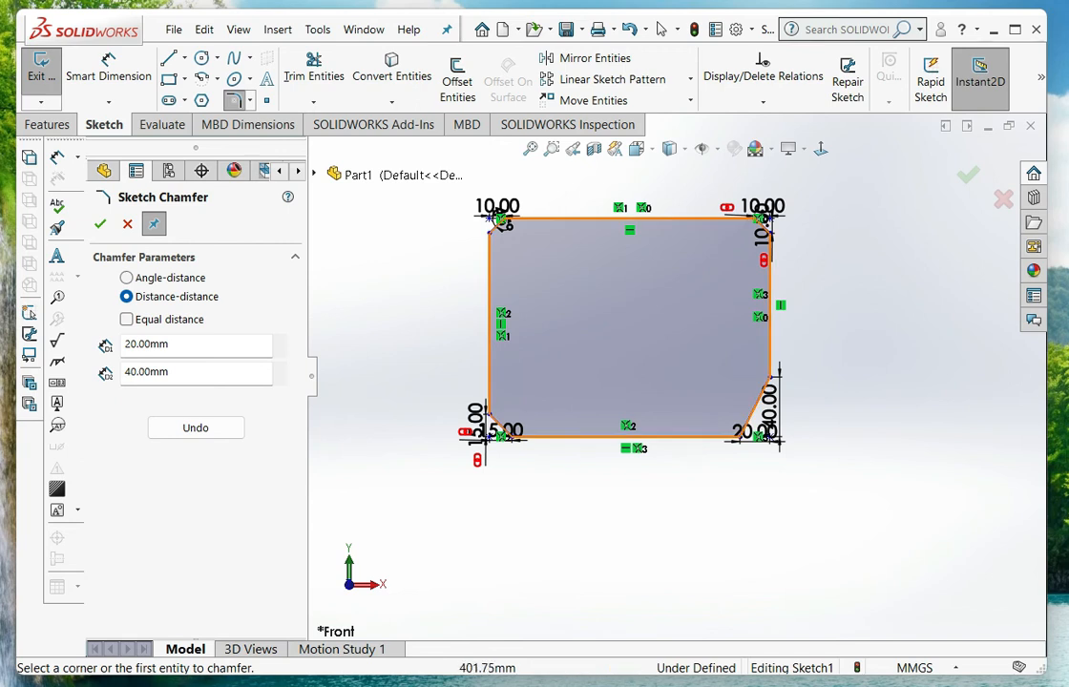
pyautogui.scroll(5, 677, 377)
pyautogui.scroll(-1, 604, 315)
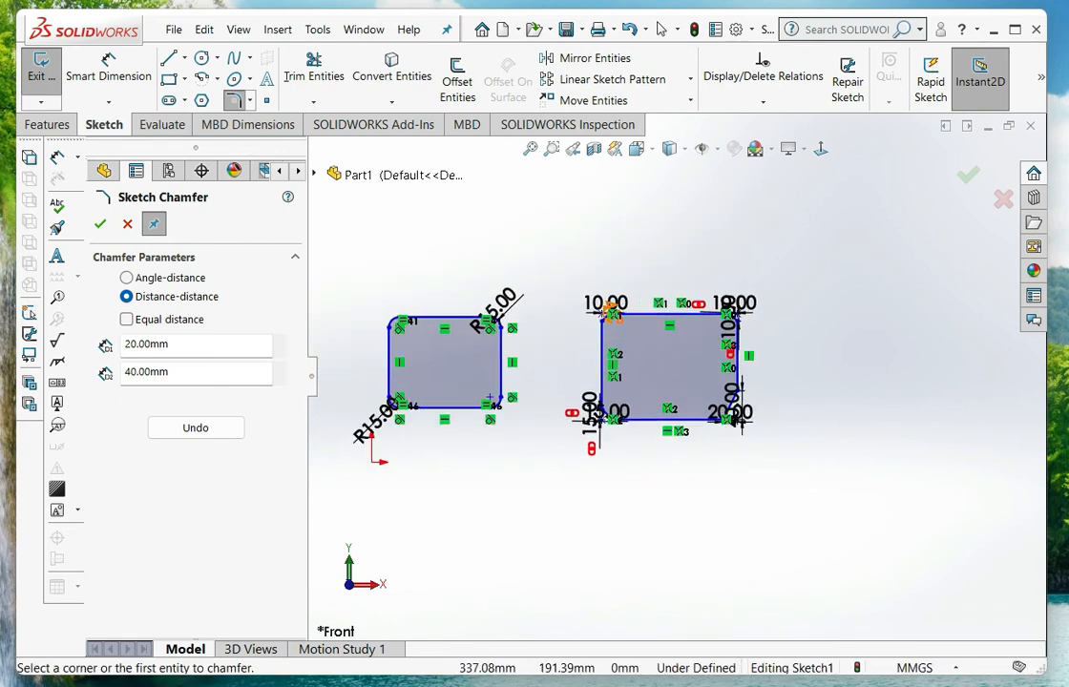
pyautogui.press('Escape')
# Delete both rectangles together with their fillets, chamfers and dimensions from the sketch
pyautogui.moveTo(795, 245)
pyautogui.mouseDown()
pyautogui.moveTo(626, 358)
pyautogui.moveTo(391, 489)
pyautogui.moveTo(335, 491)
pyautogui.mouseUp()
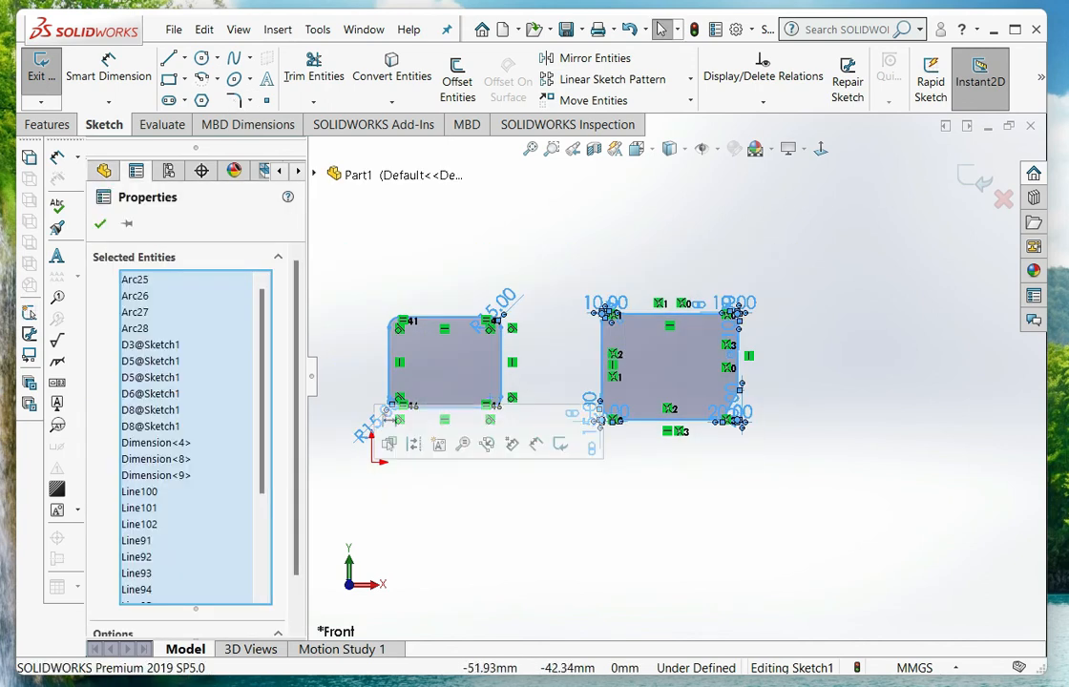
pyautogui.press('Delete')
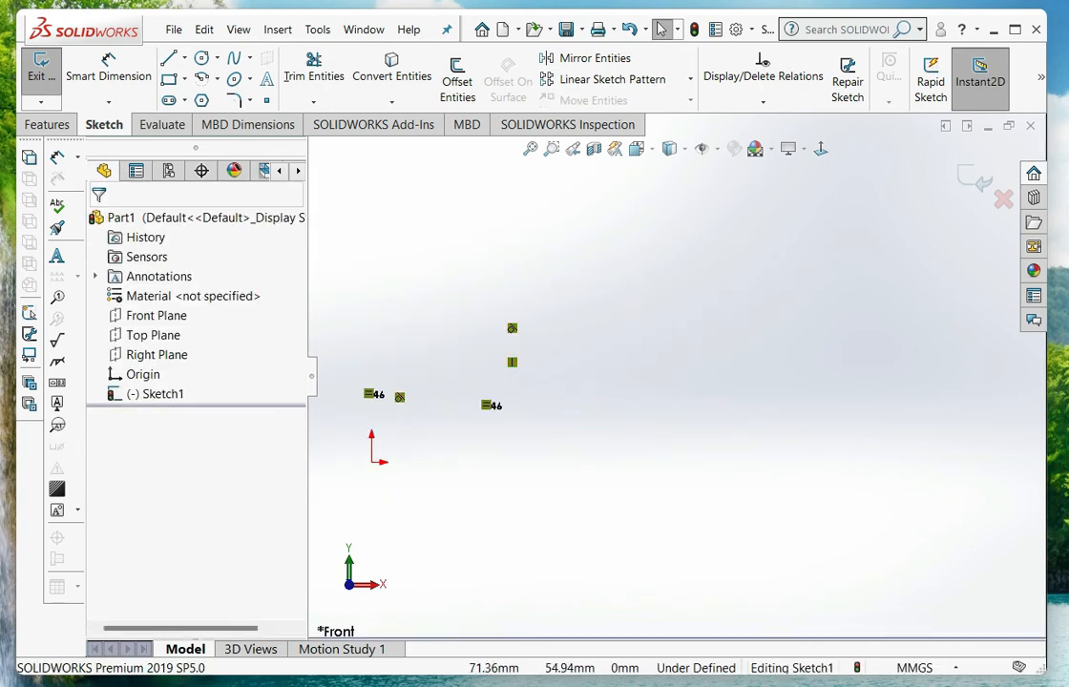
pyautogui.scroll(-3, 430, 426)
pyautogui.scroll(3, 683, 372)
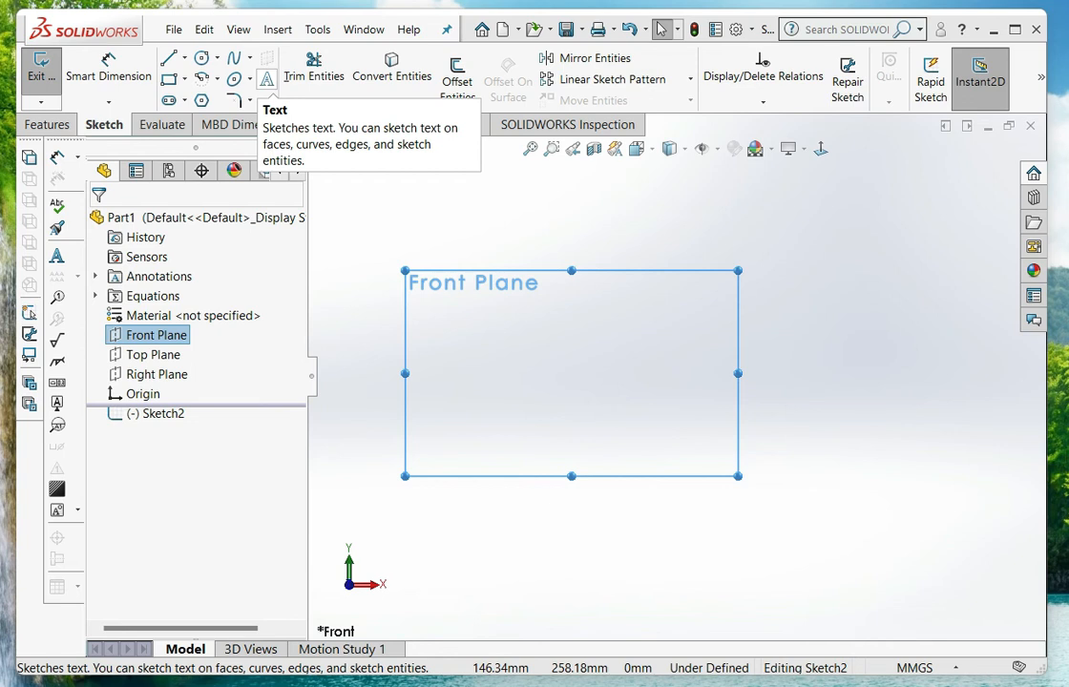
# Add the sketch text "Solidworks" to the new Front Plane sketch using the document font
pyautogui.click(267, 79)
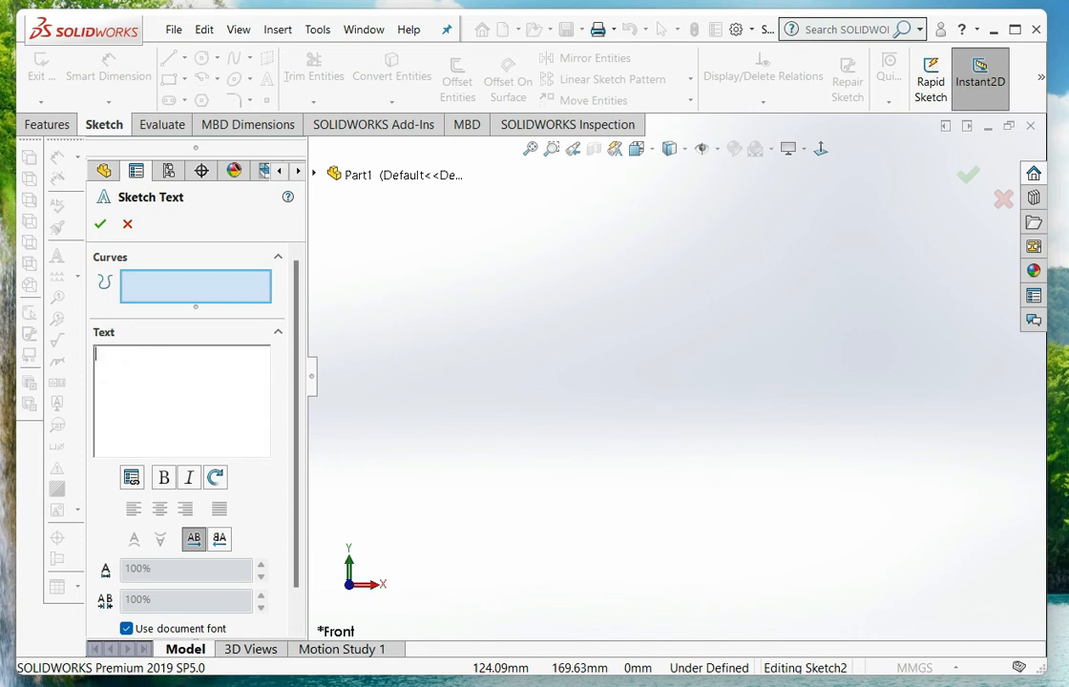
pyautogui.write('Soliudworks')
pyautogui.click(118, 354)
pyautogui.press('BackSpace')
pyautogui.click(100, 224)
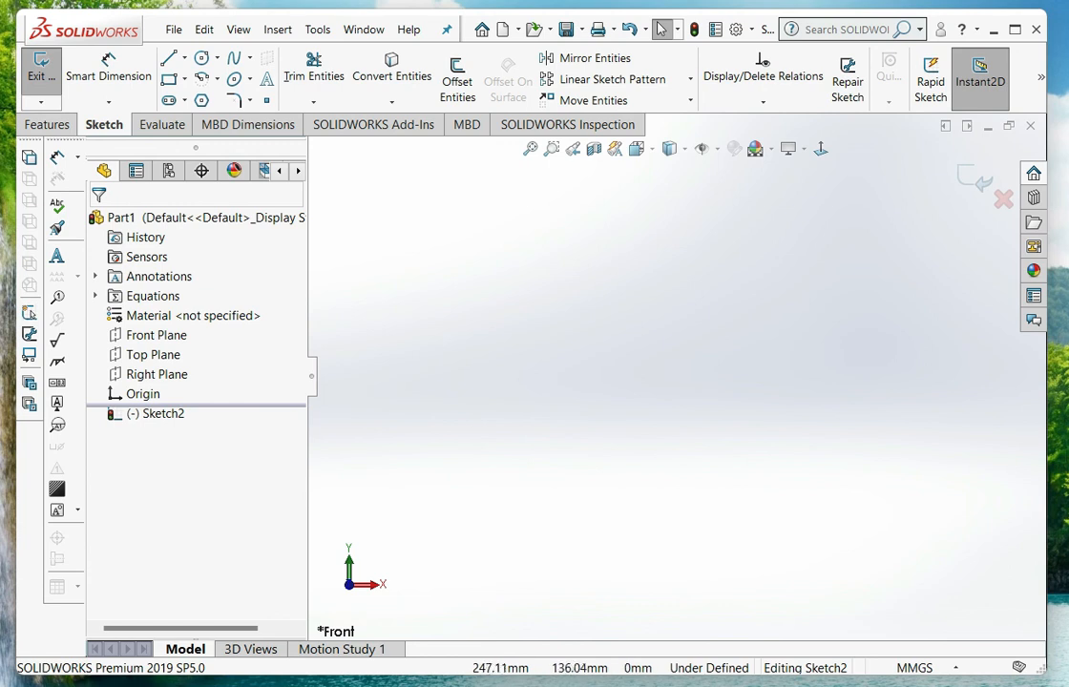
pyautogui.scroll(4, 677, 382)
pyautogui.scroll(-5, 472, 465)
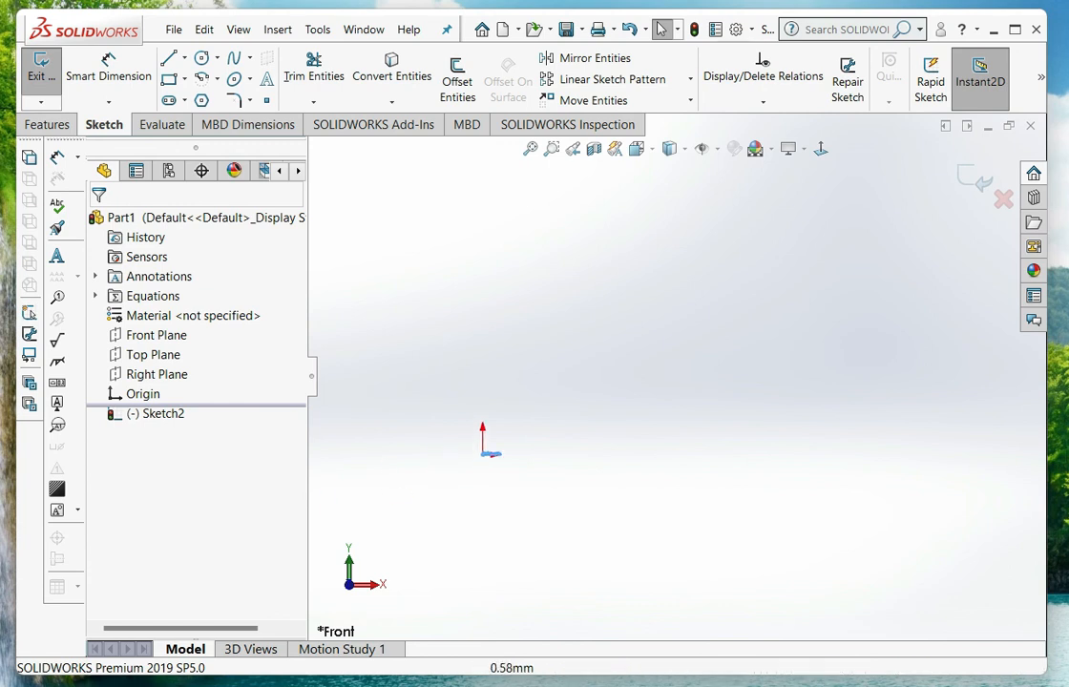
pyautogui.scroll(-6, 577, 410)
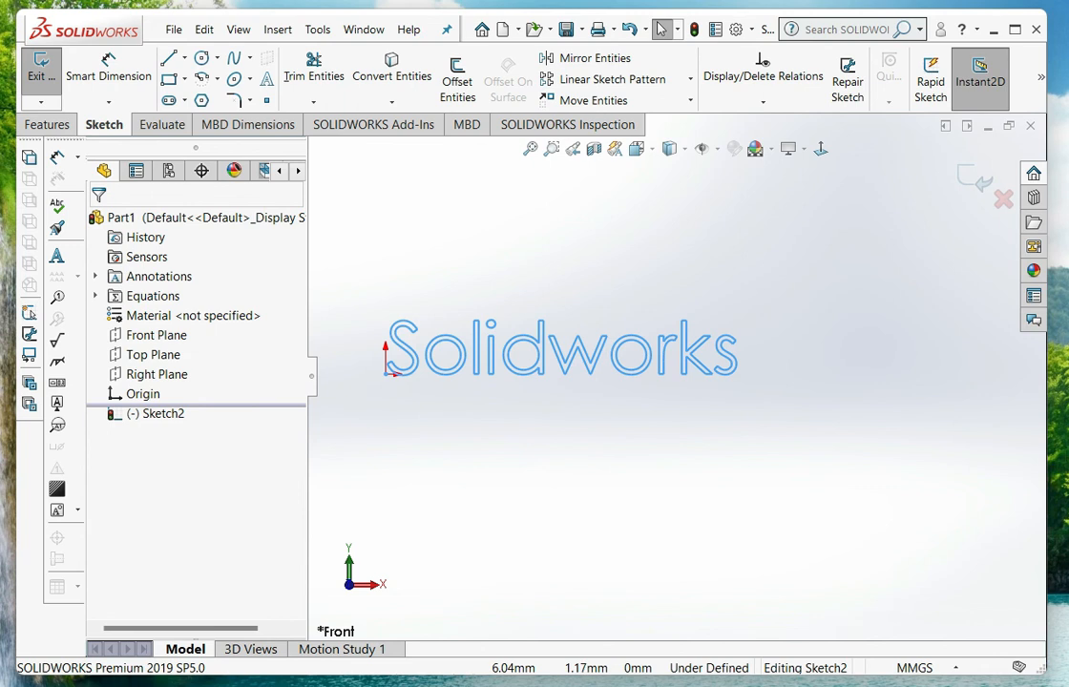
# Edit the "Solidworks" sketch text to stop using the document font and set its font height to 10 mm
pyautogui.click(494, 352)
pyautogui.doubleClick(493, 352)
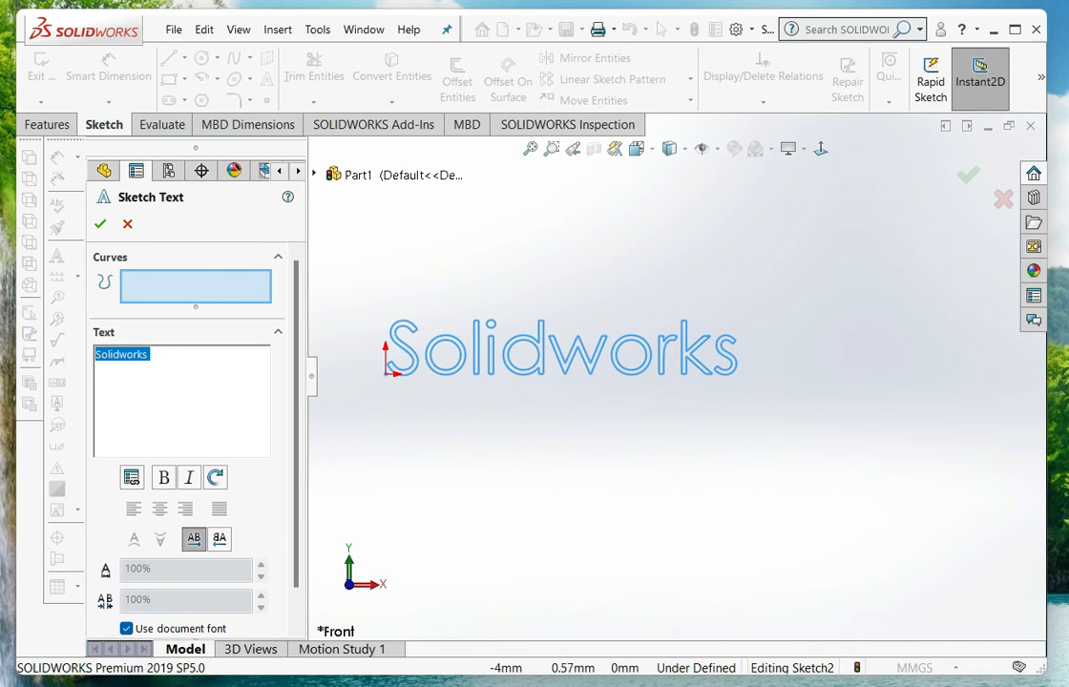
pyautogui.moveTo(296, 367); pyautogui.dragTo(296, 402)
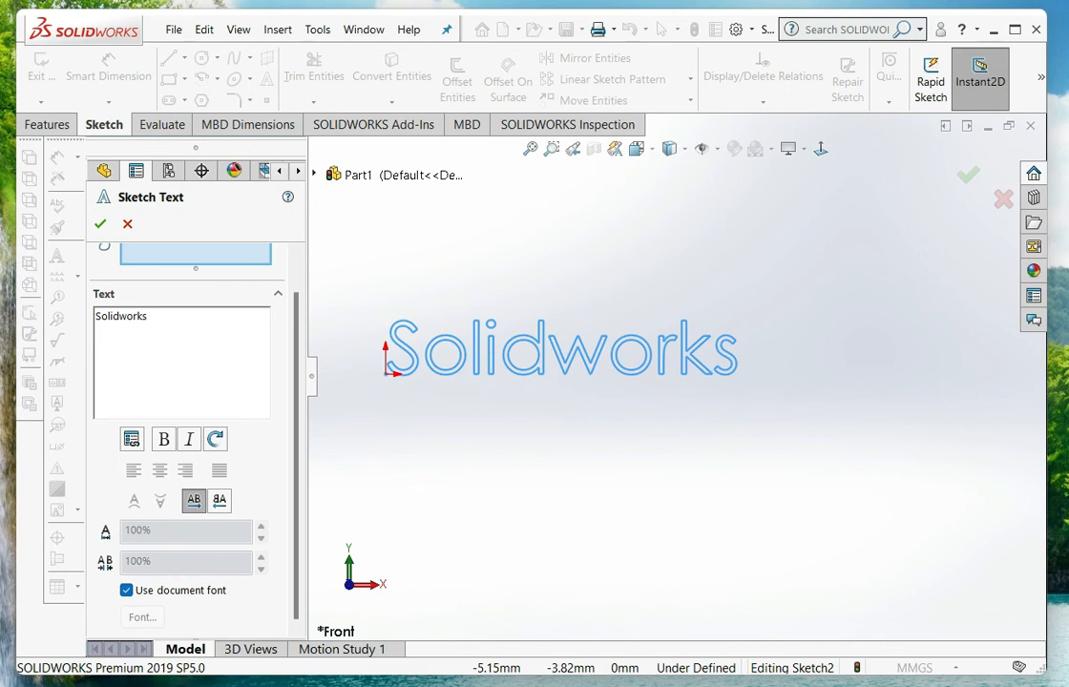
pyautogui.click(126, 590)
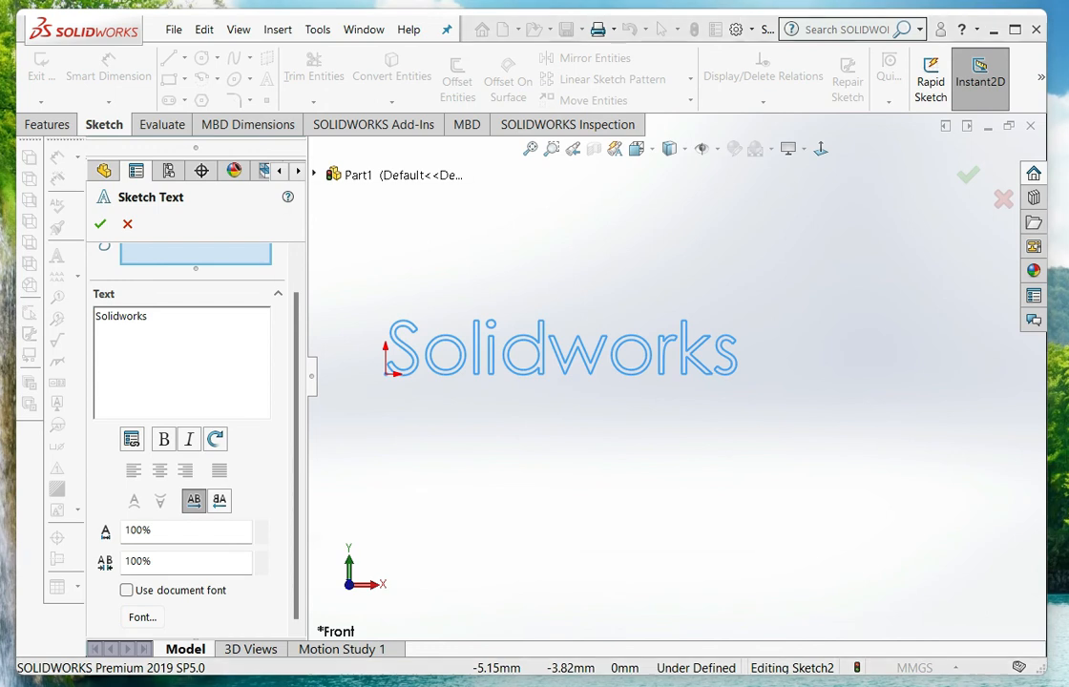
pyautogui.click(142, 616)
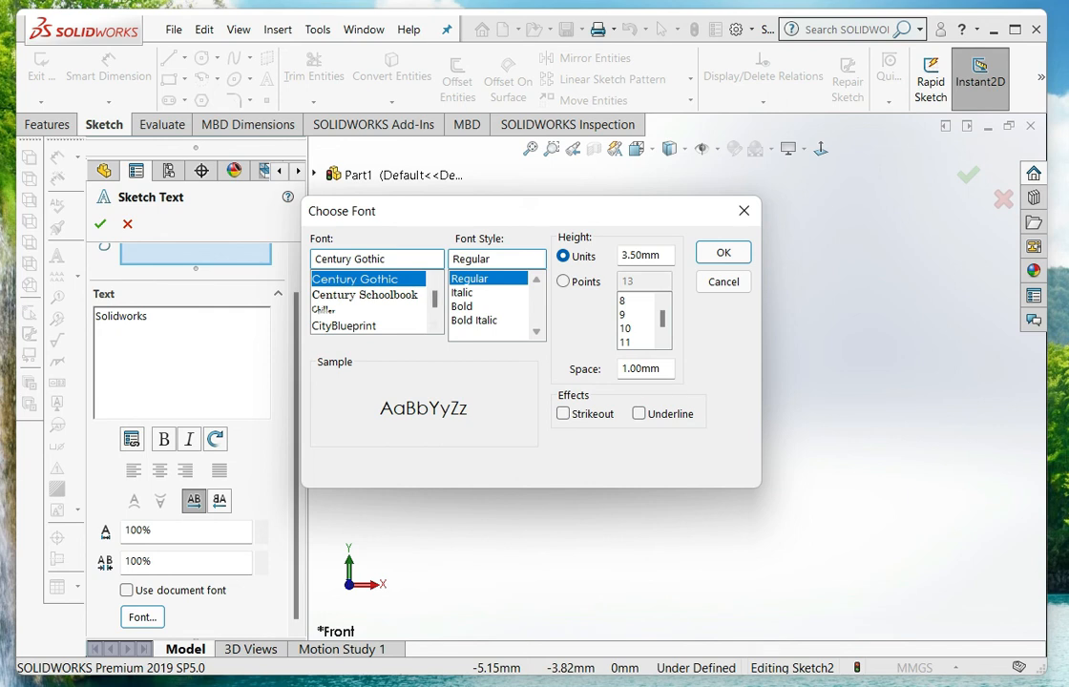
pyautogui.doubleClick(641, 256)
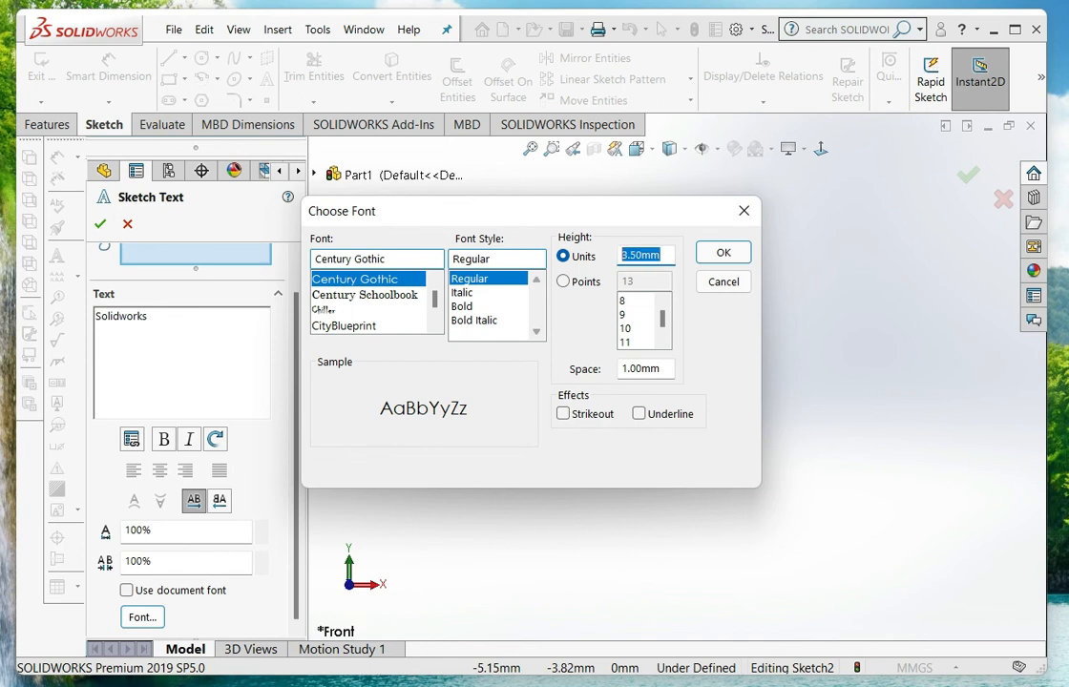
pyautogui.write('10')
pyautogui.press('Return')
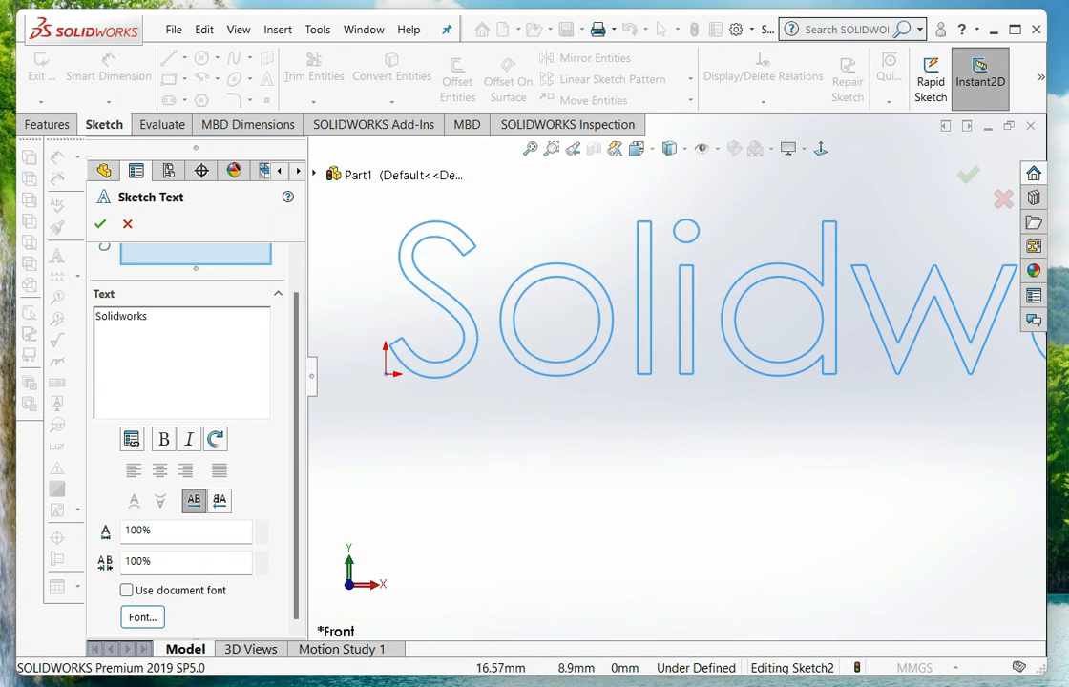
pyautogui.scroll(-4, 648, 313)
pyautogui.scroll(4, 648, 313)
pyautogui.scroll(4, 668, 349)
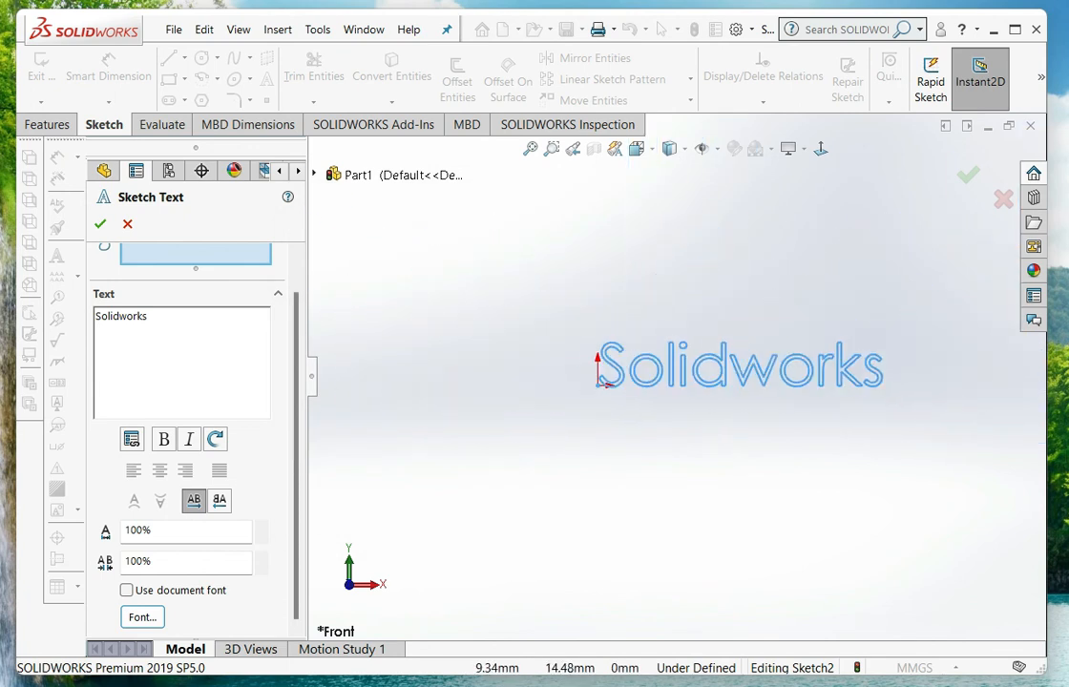
pyautogui.scroll(-3, 811, 363)
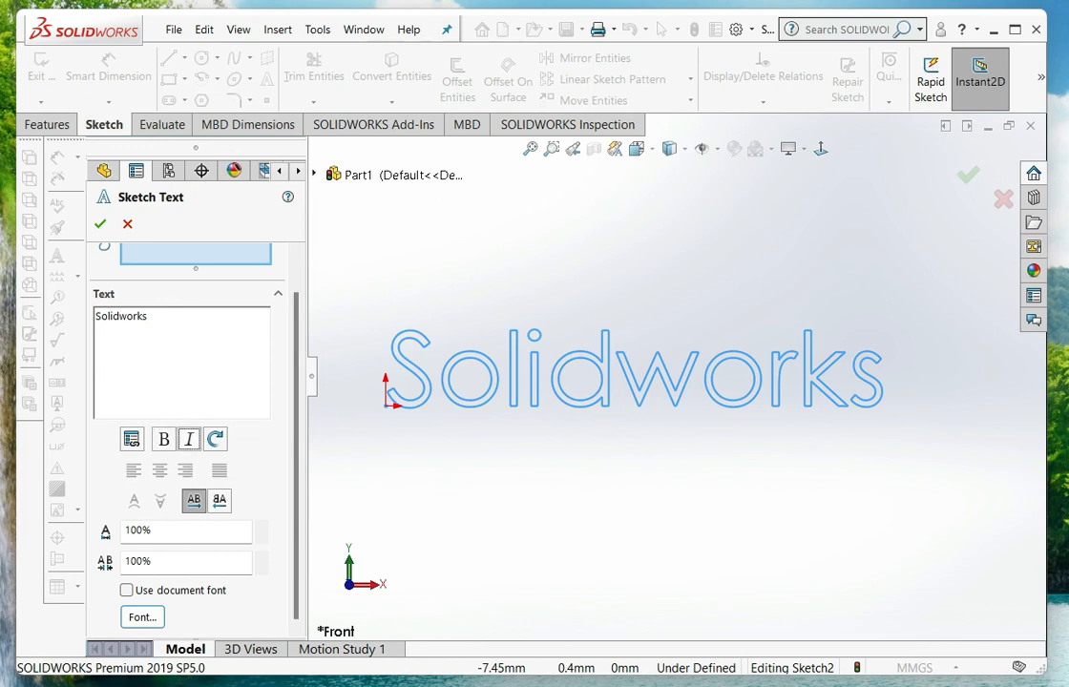
# Reposition the "Solidworks" sketch text away from the origin, to its right
pyautogui.click(189, 439)
pyautogui.click(865, 375)
pyautogui.scroll(8, 695, 467)
pyautogui.scroll(-7, 800, 379)
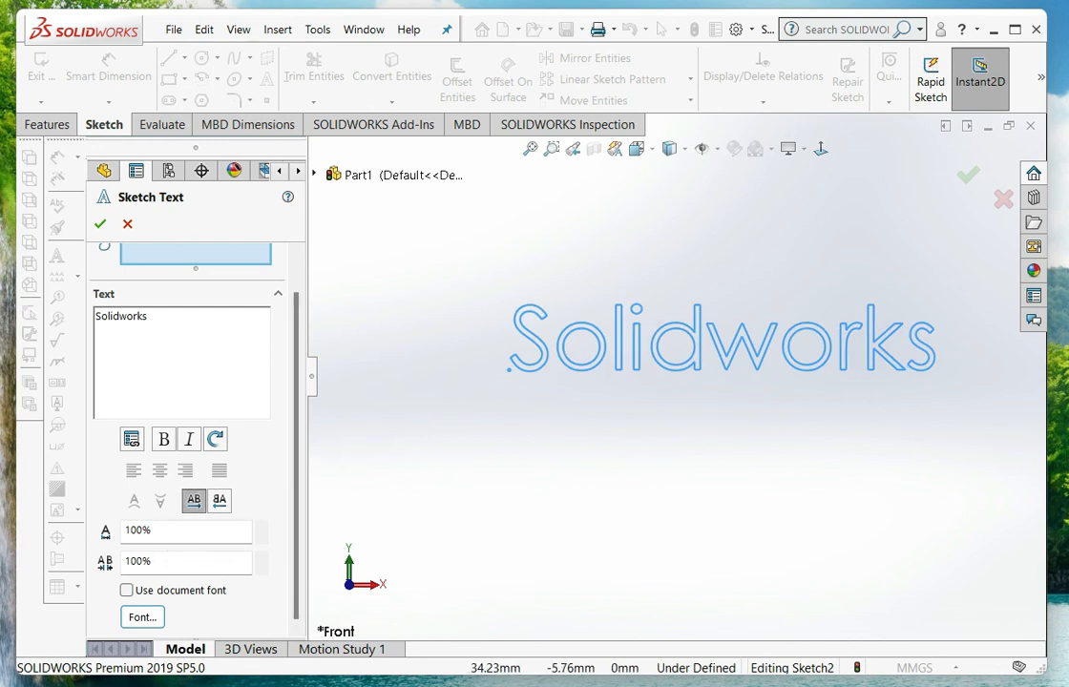
pyautogui.scroll(8, 666, 395)
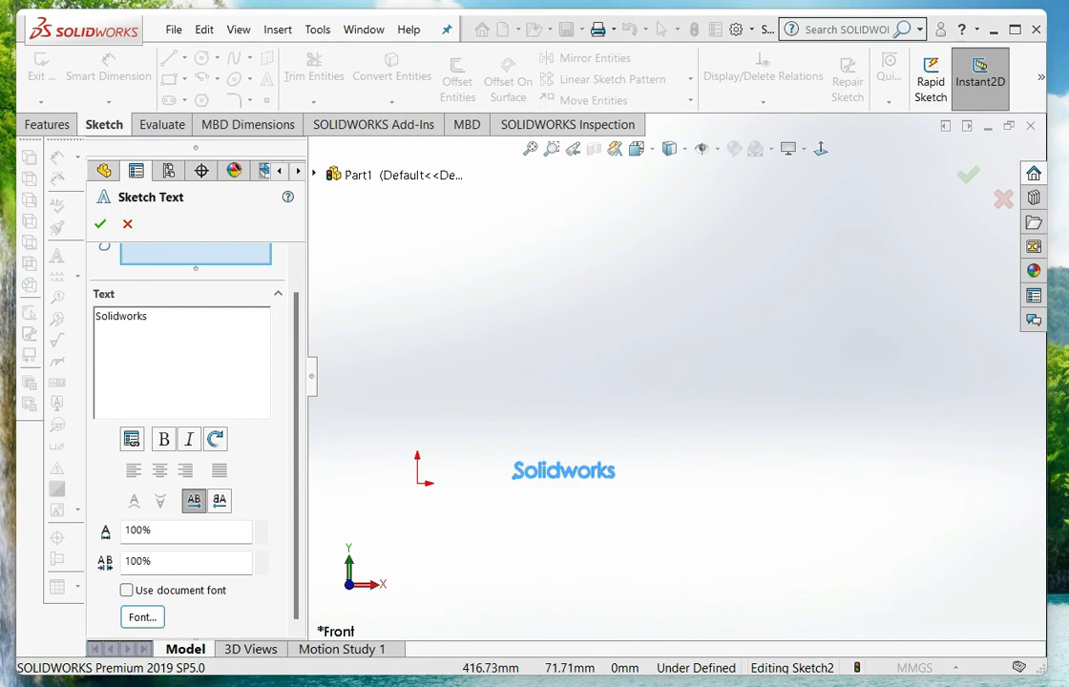
# Draw a wavy open spline through seven points above the "Solidworks" text and exit the sketch
pyautogui.scroll(3, 673, 383)
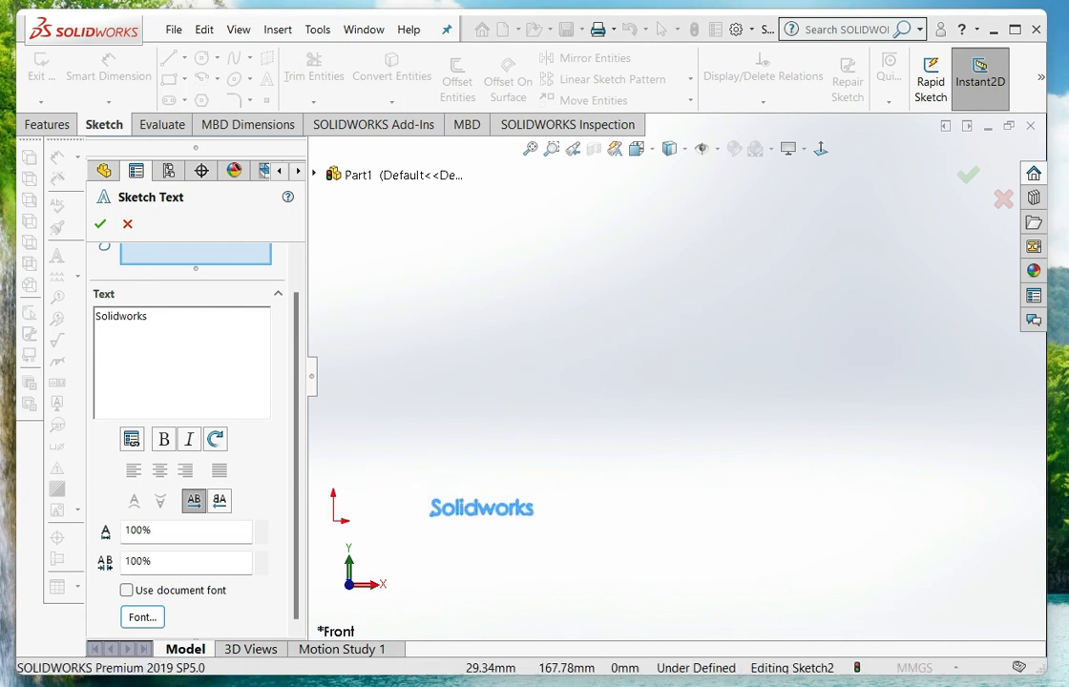
pyautogui.click(127, 225)
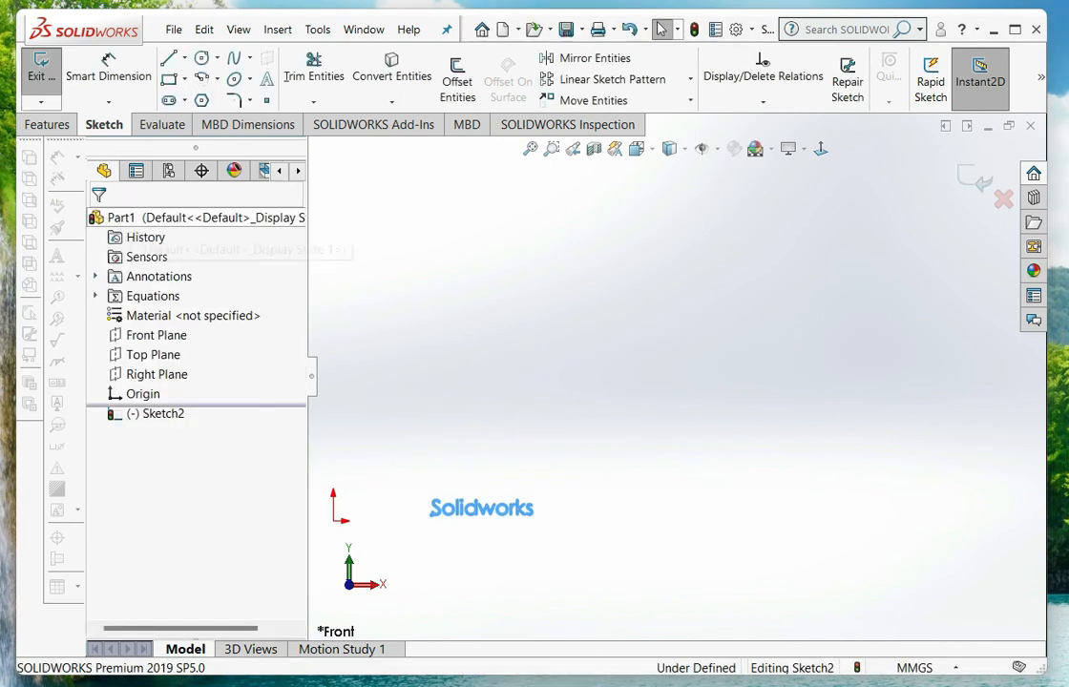
pyautogui.click(234, 58)
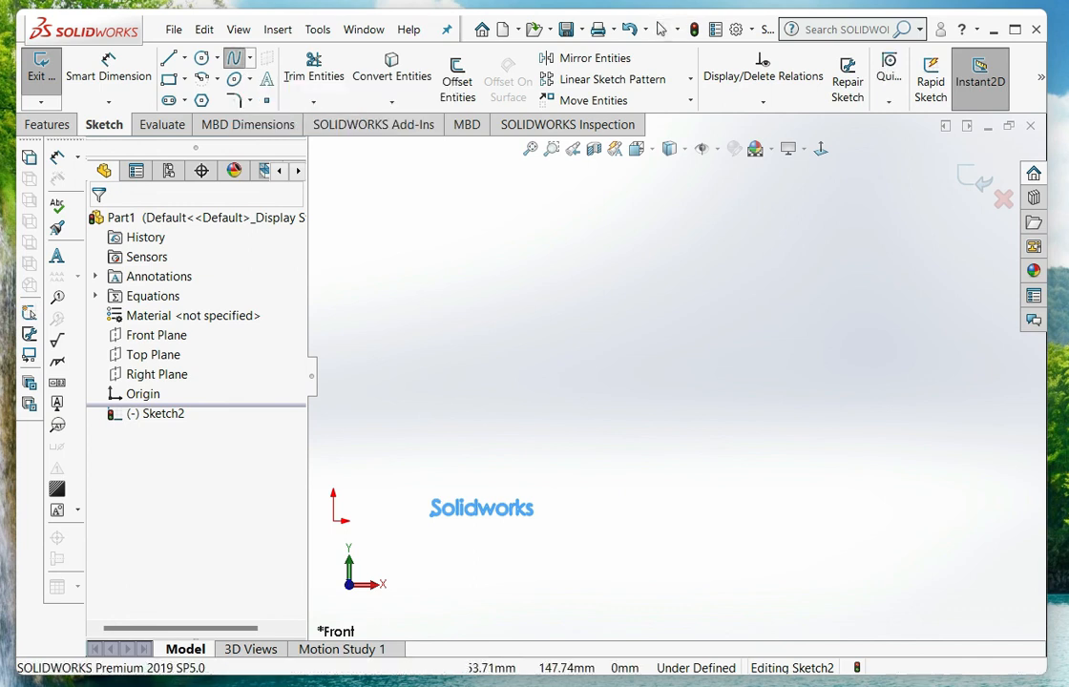
pyautogui.click(394, 376)
pyautogui.click(452, 264)
pyautogui.click(555, 390)
pyautogui.click(632, 293)
pyautogui.click(719, 241)
pyautogui.click(823, 297)
pyautogui.click(865, 378)
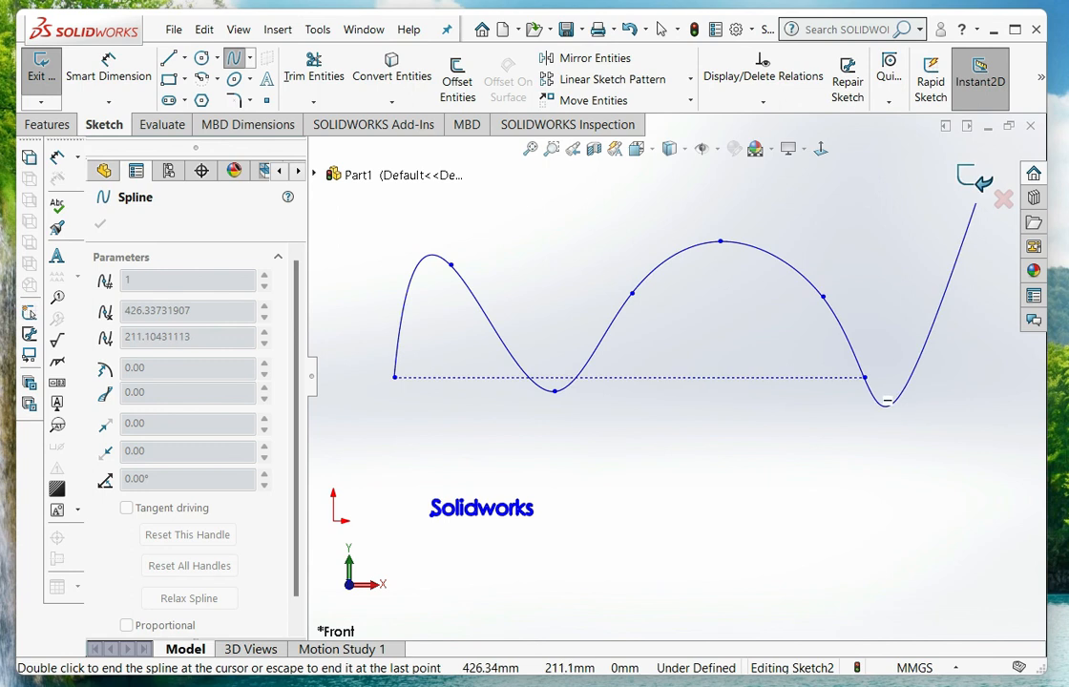
pyautogui.click(978, 184)
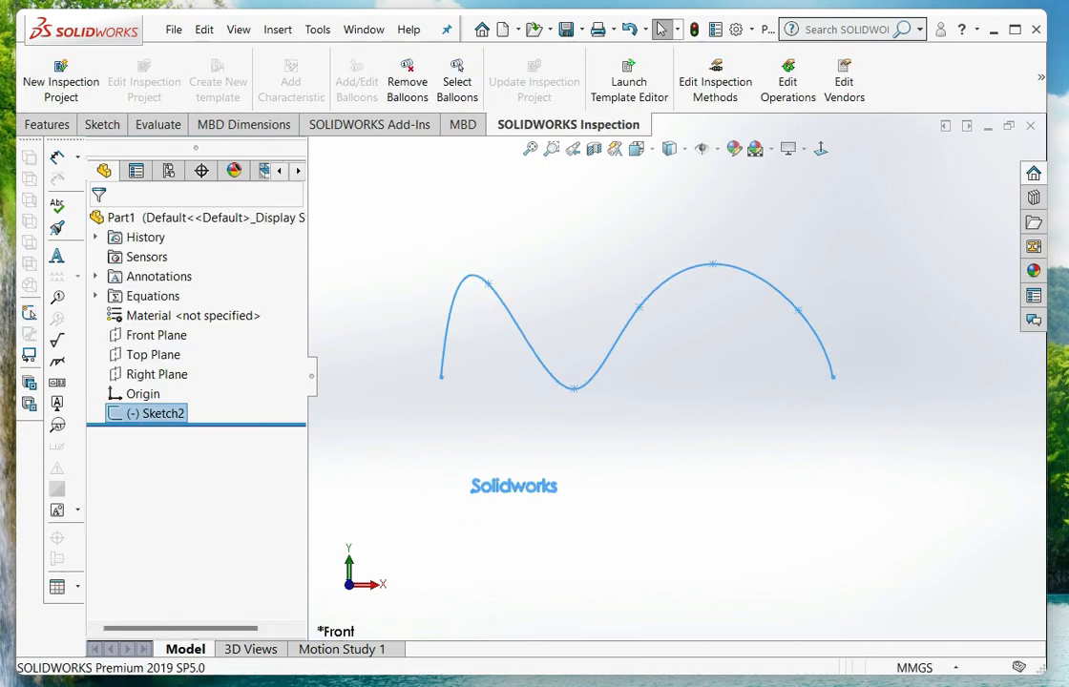
# Edit the "Solidworks" sketch text to follow the wavy spline as its curve
pyautogui.scroll(-1, 417, 396)
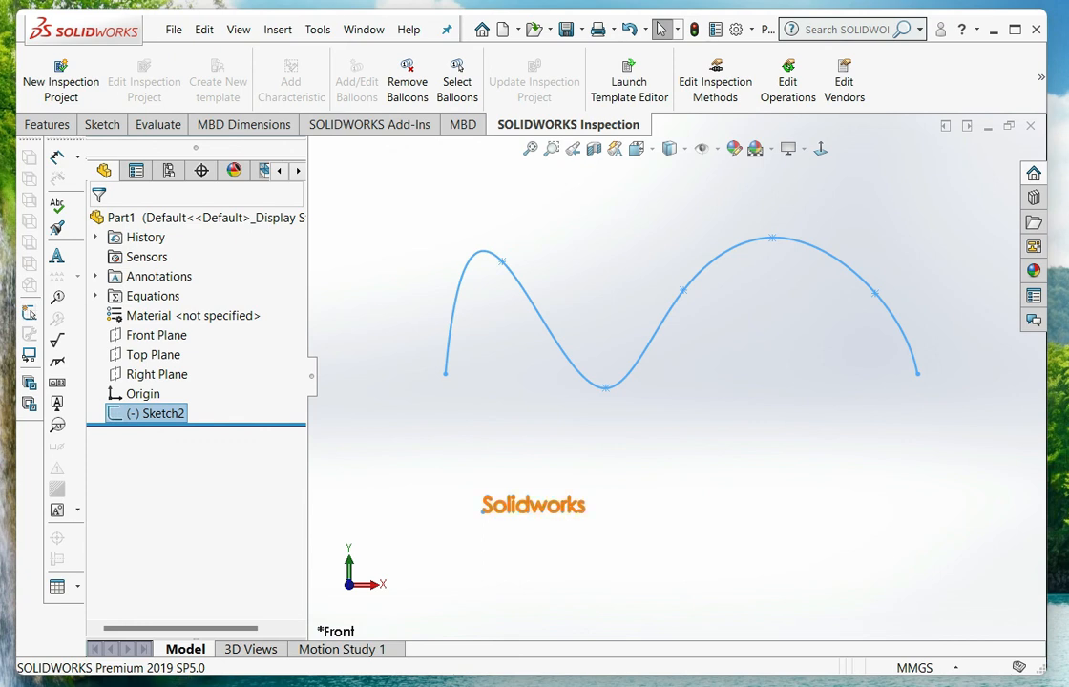
pyautogui.doubleClick(536, 505)
pyautogui.doubleClick(533, 505)
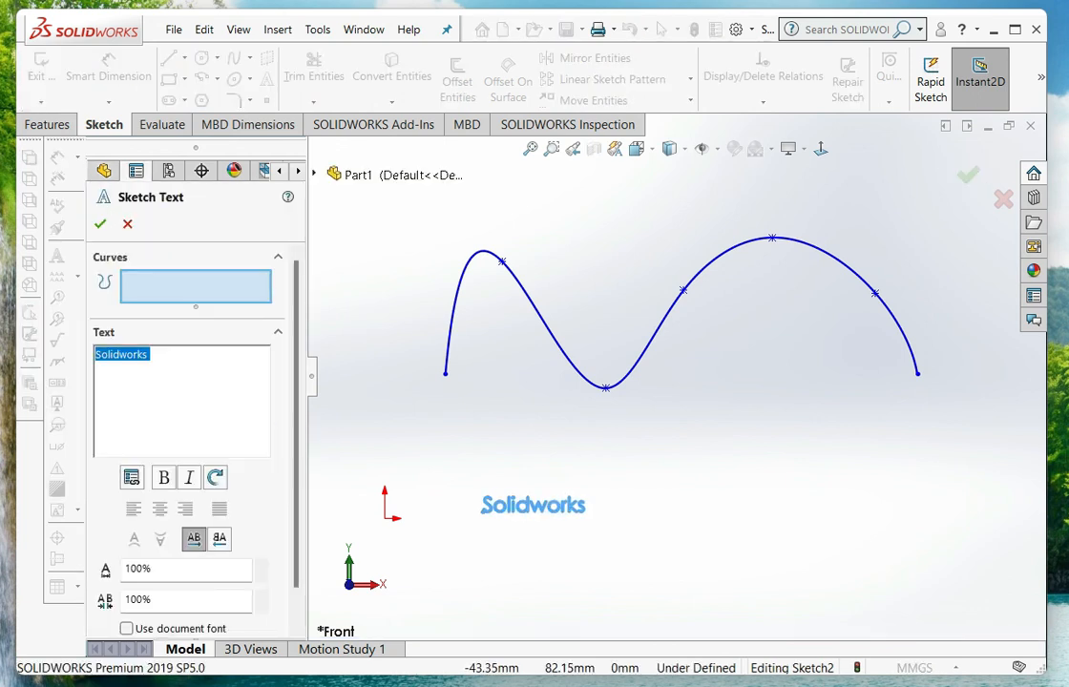
pyautogui.click(158, 356)
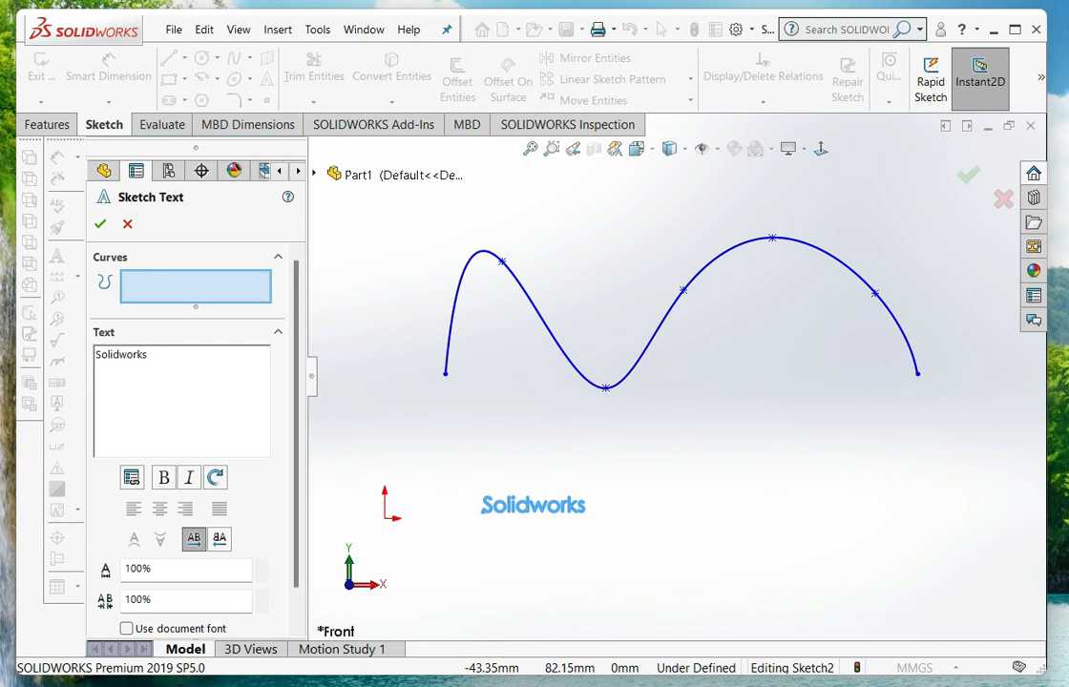
pyautogui.click(524, 304)
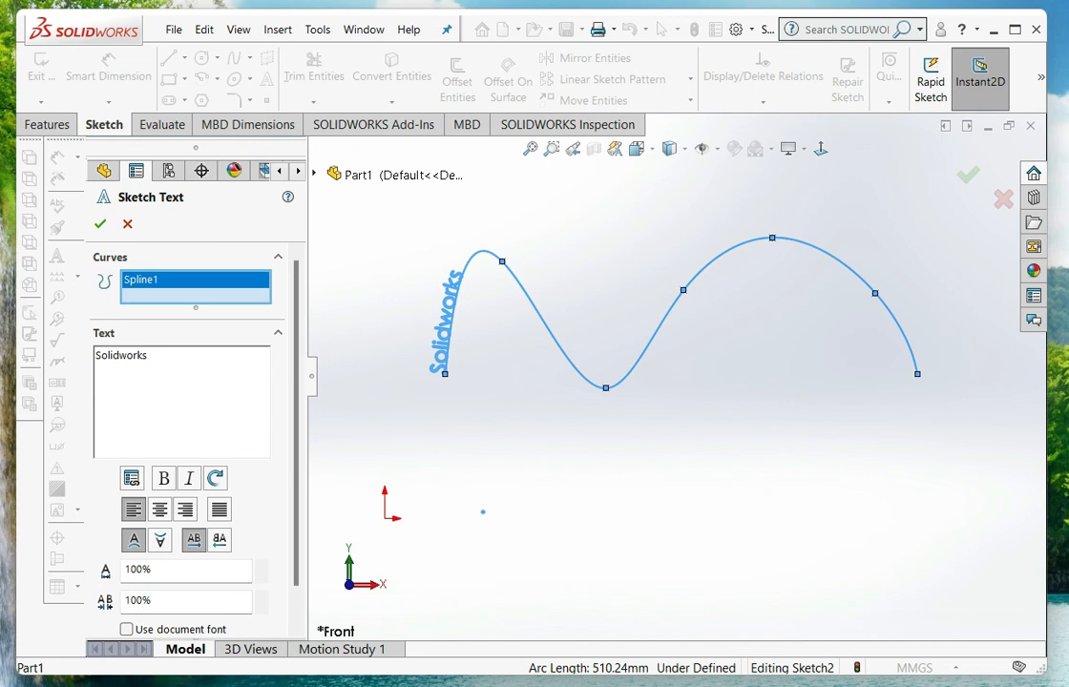
# Try right and center alignment for the text on the spline, and apply full justification along the whole curve
pyautogui.scroll(-1, 182, 401)
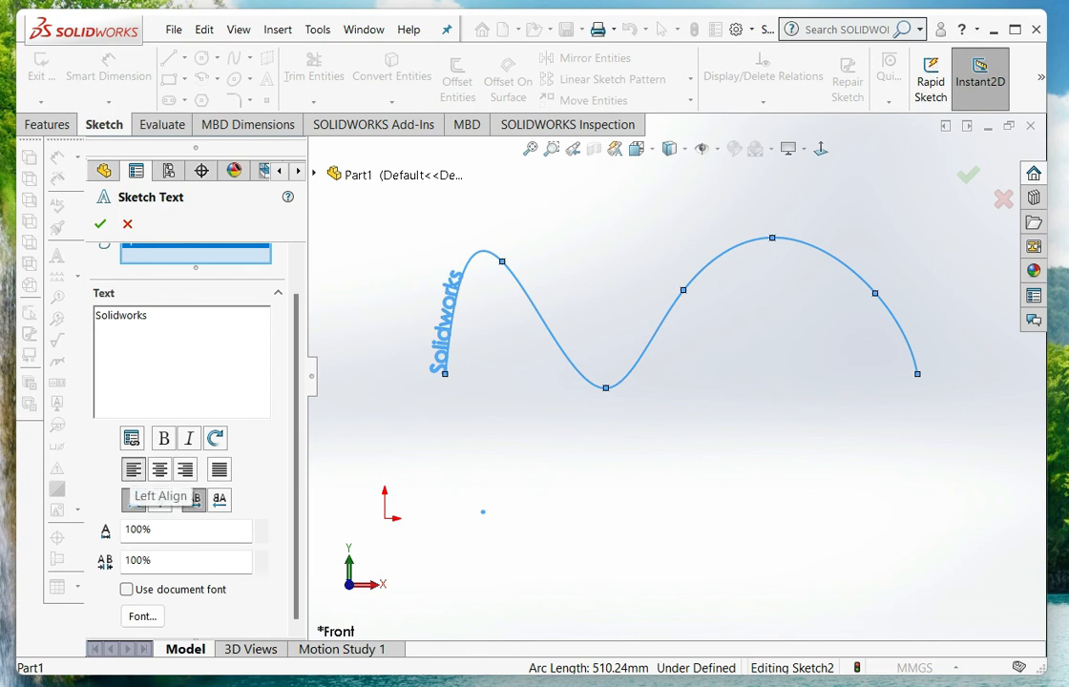
pyautogui.click(184, 469)
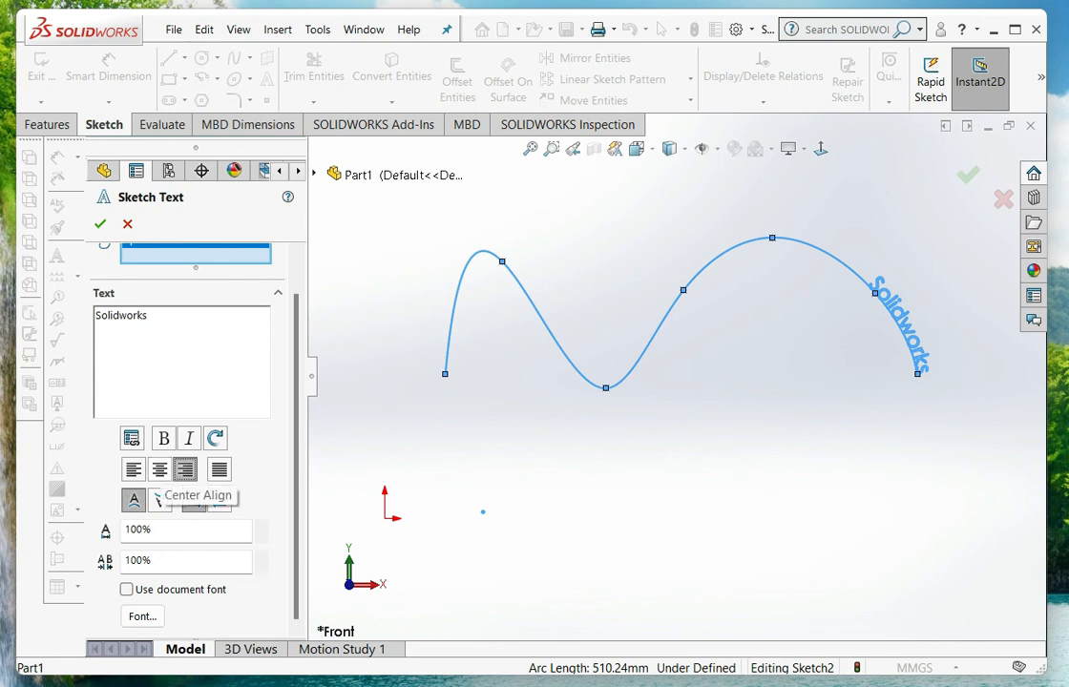
pyautogui.click(159, 469)
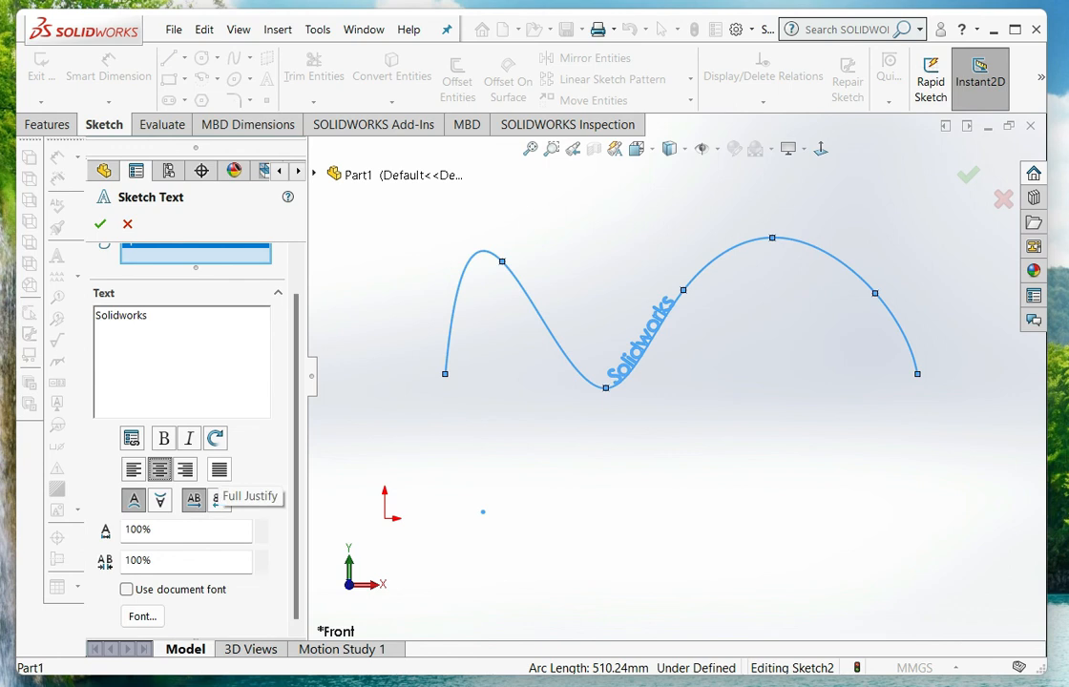
pyautogui.click(218, 470)
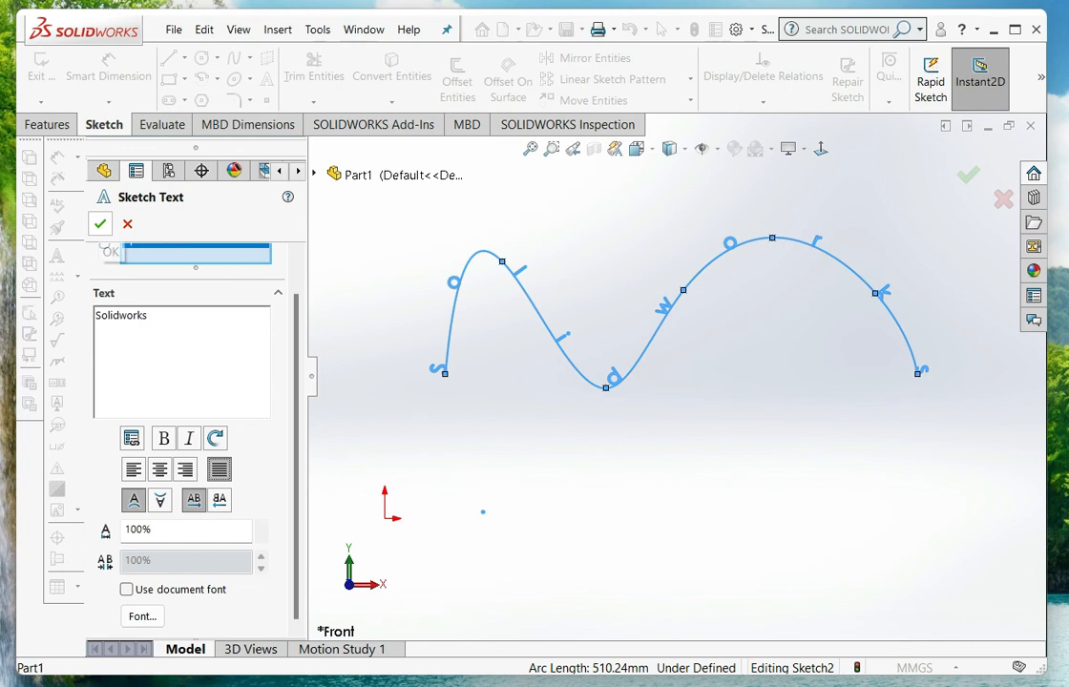
pyautogui.click(100, 224)
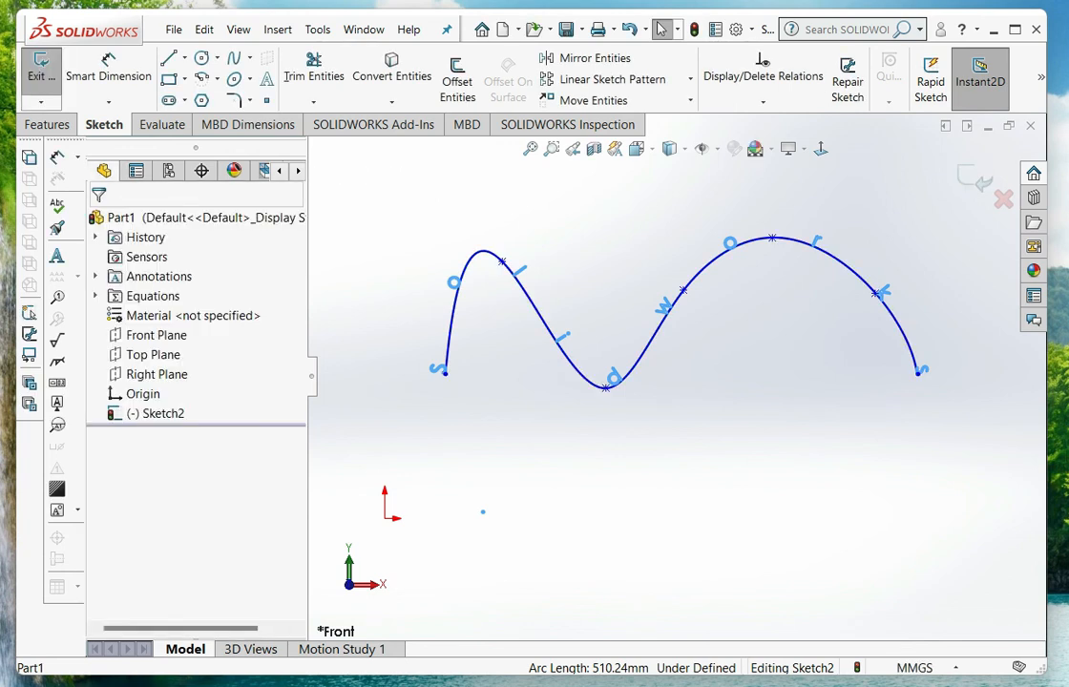